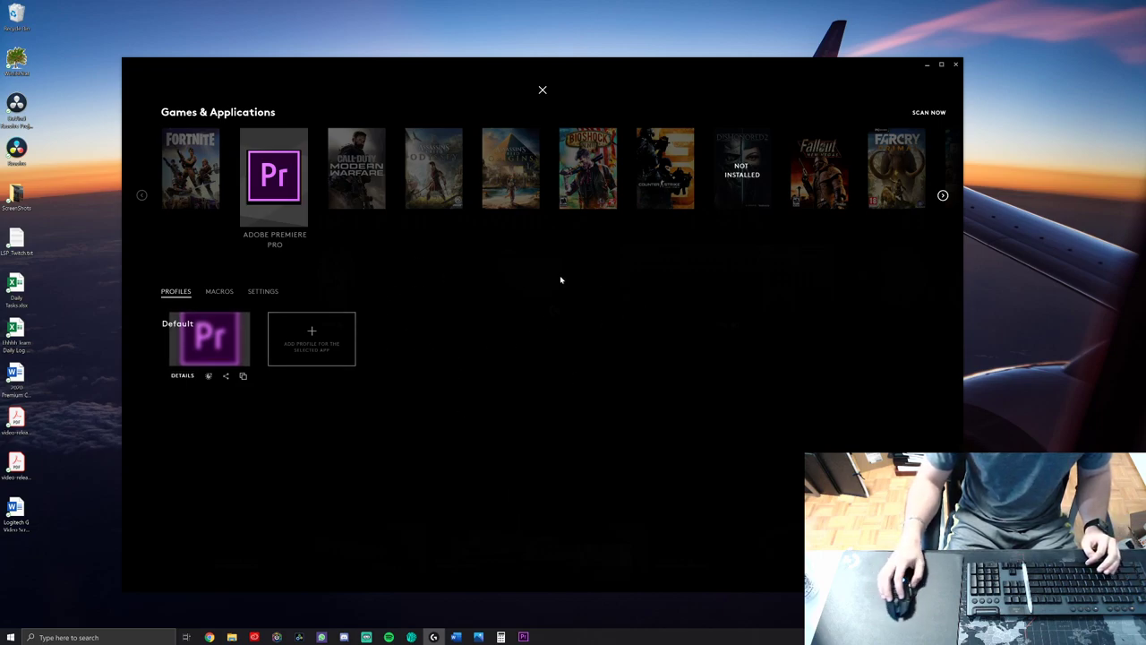
# - Check the profiles listed for Adobe Premiere Pro and return to the device overview
pyautogui.click(543, 91)
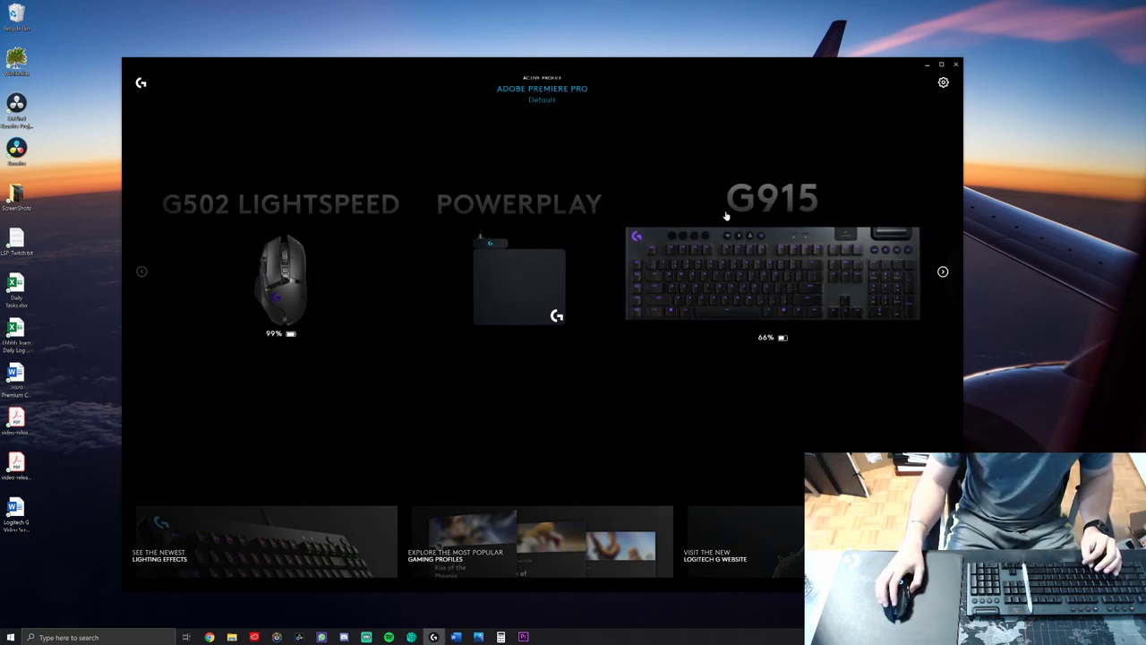
pyautogui.click(543, 98)
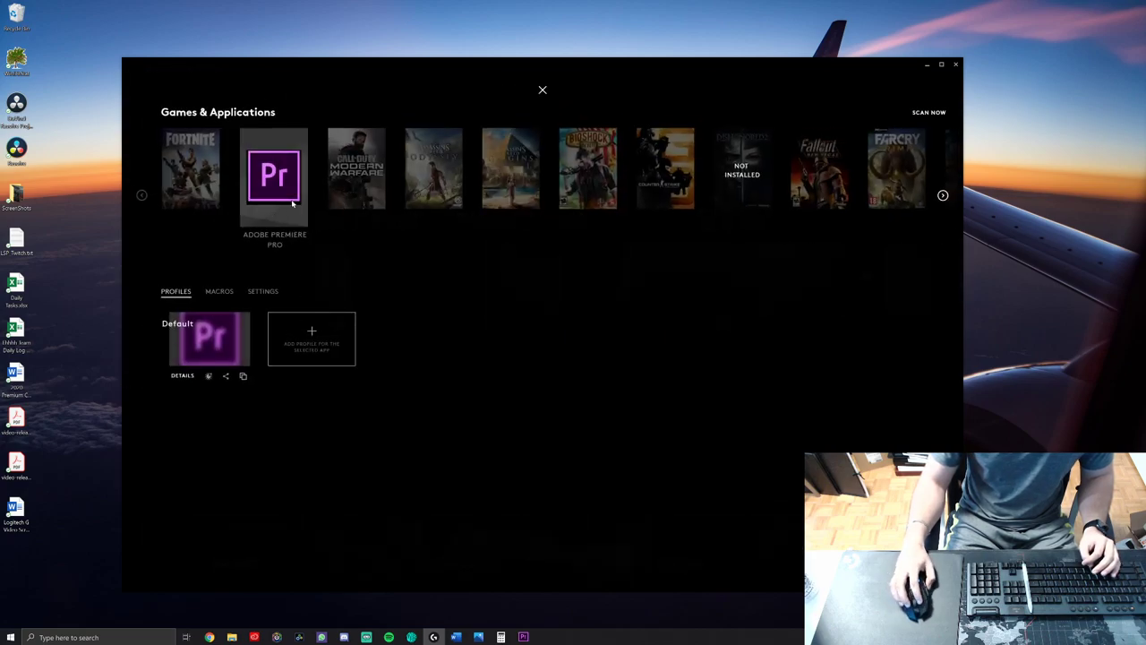
pyautogui.click(543, 90)
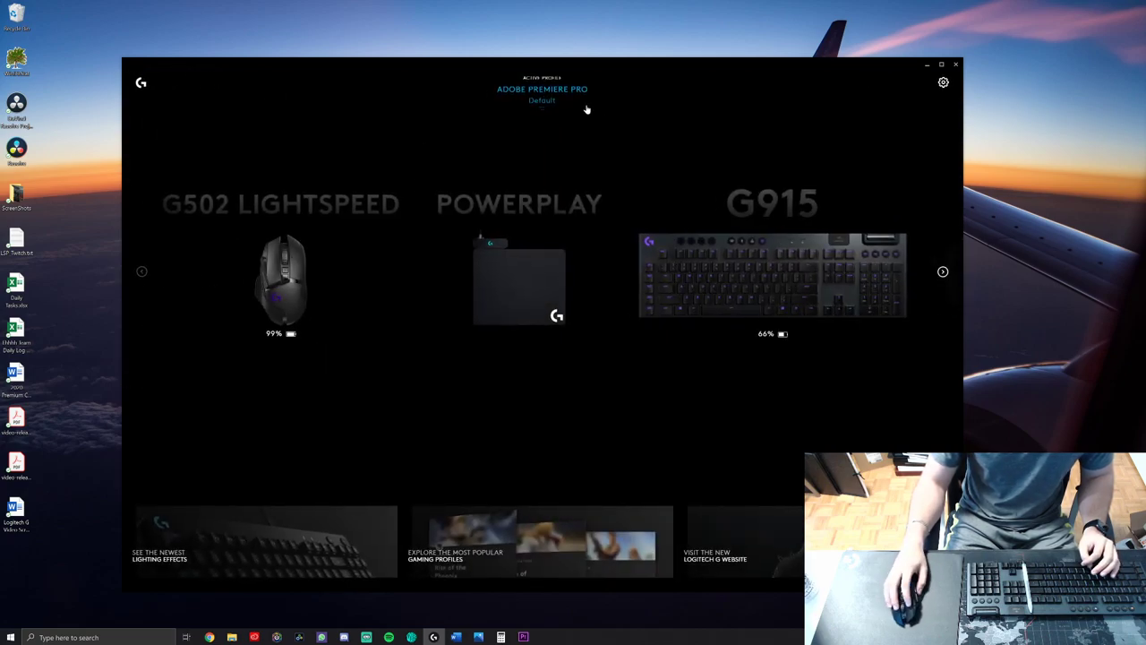
# - Activate the Adobe Premiere Pro profile by switching from the desktop to Premiere Pro, return to G HUB and minimize Premiere Pro
pyautogui.click(979, 190)
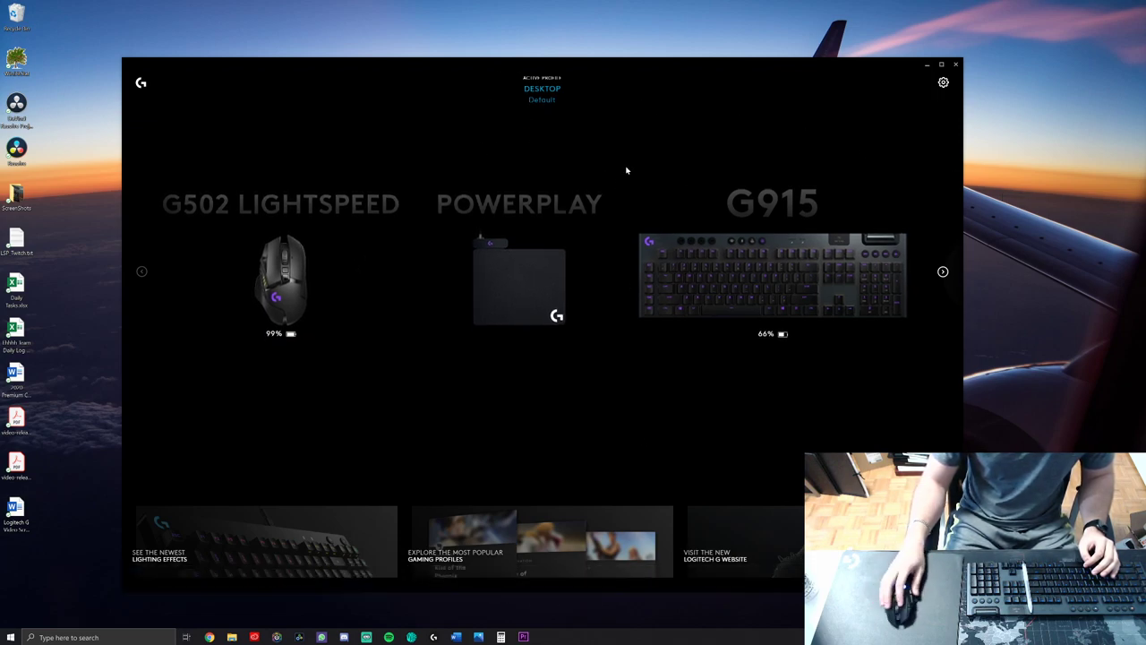
pyautogui.click(524, 635)
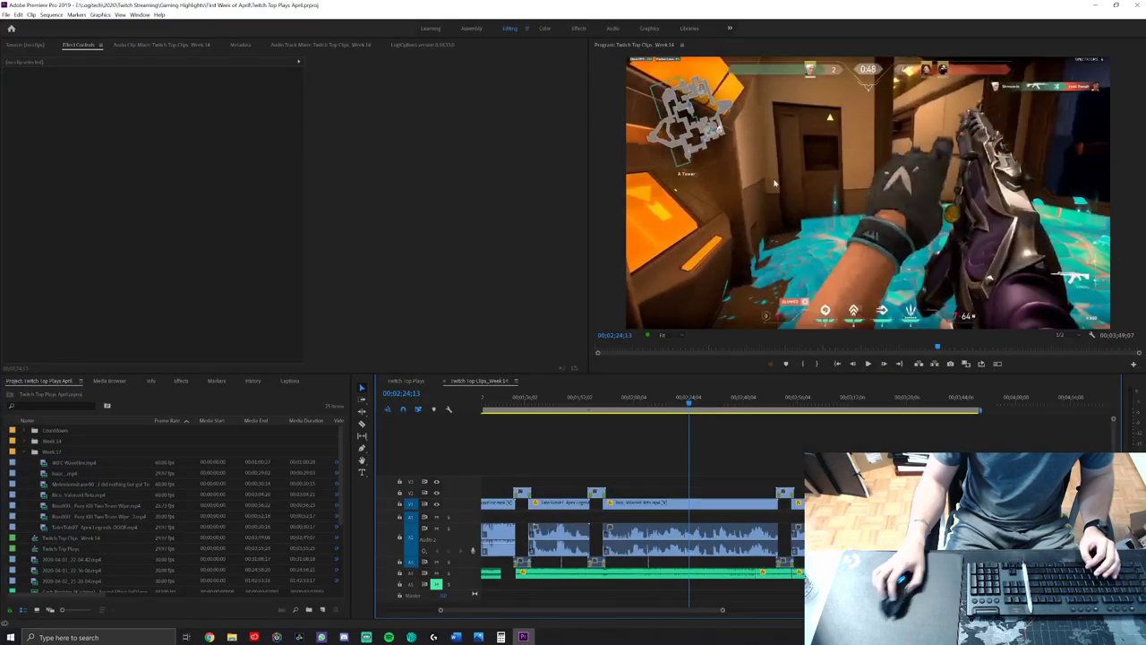
pyautogui.click(433, 636)
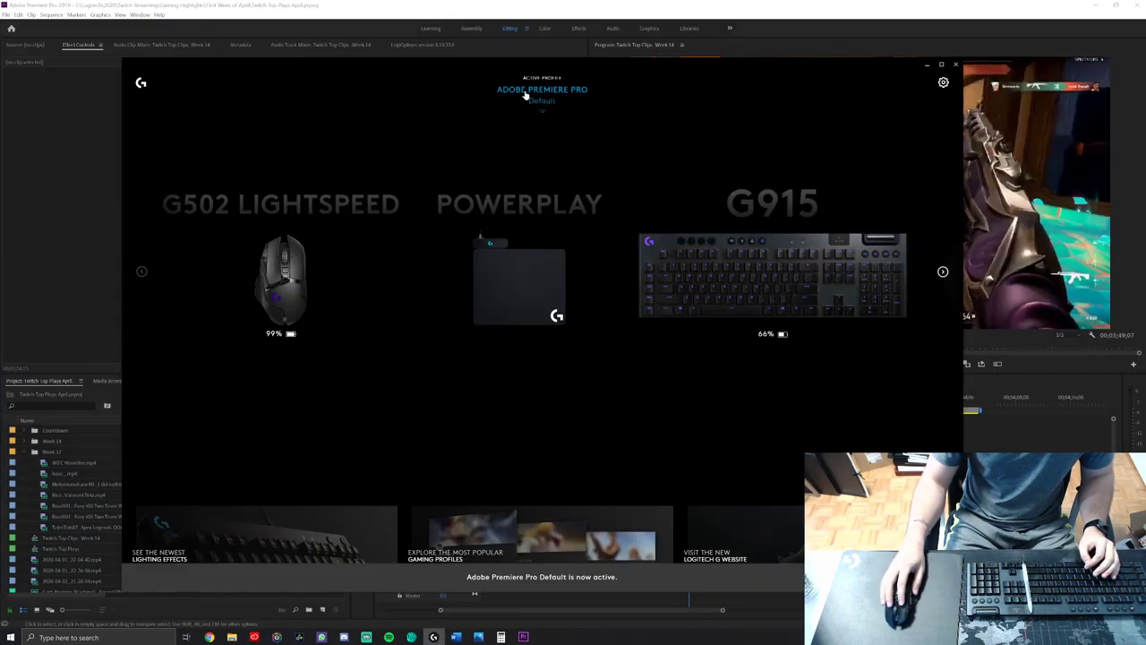
pyautogui.click(1096, 5)
pyautogui.click(1095, 5)
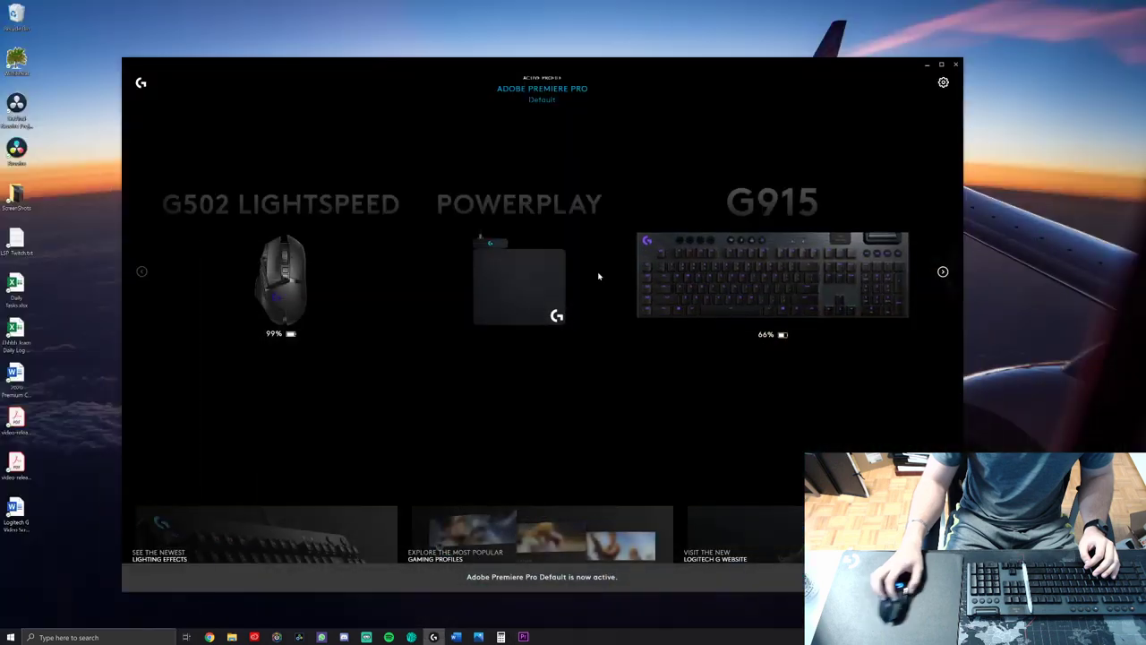
# - Open the G502 Lightspeed mouse settings and examine the lighting effect options for its primary and logo zones
pyautogui.click(269, 293)
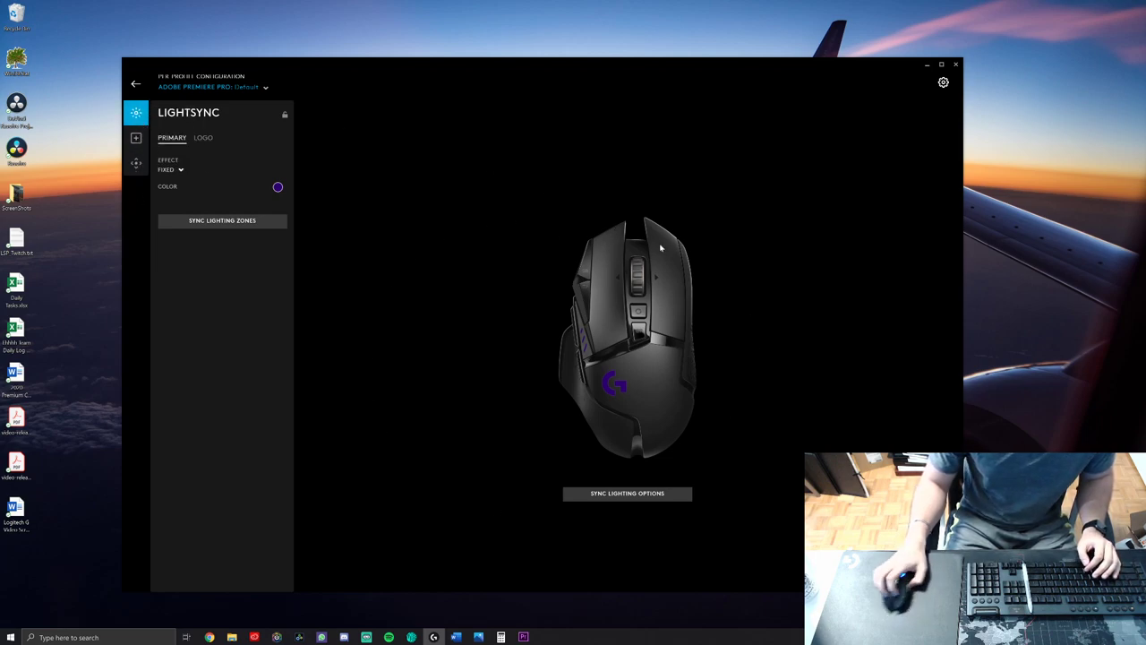
pyautogui.click(177, 170)
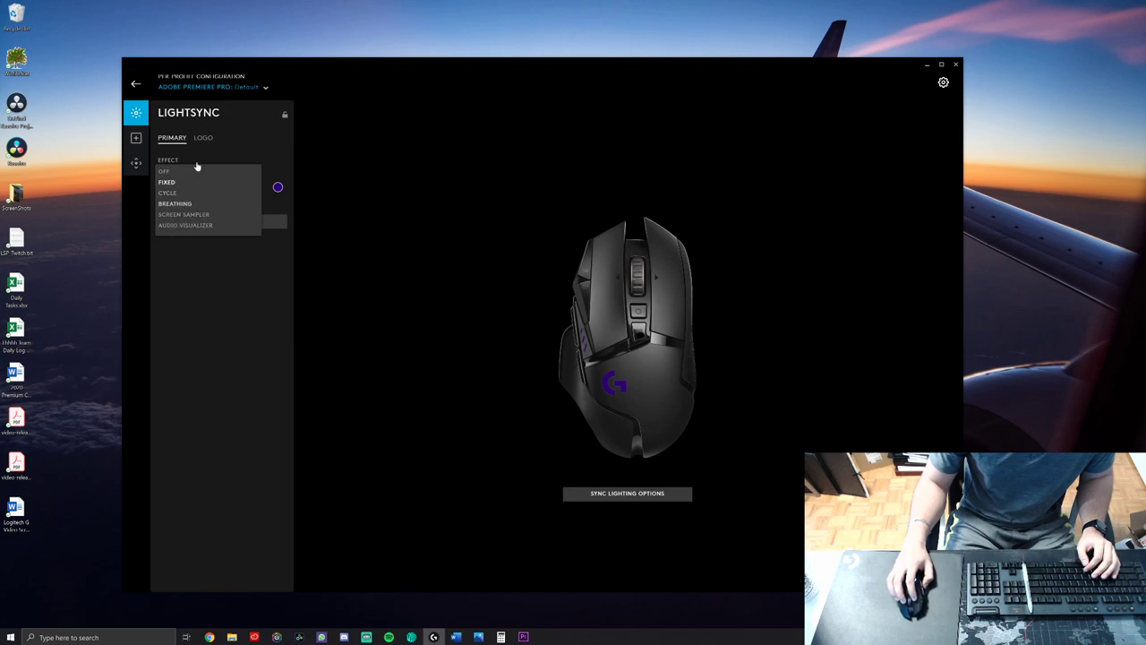
pyautogui.click(562, 374)
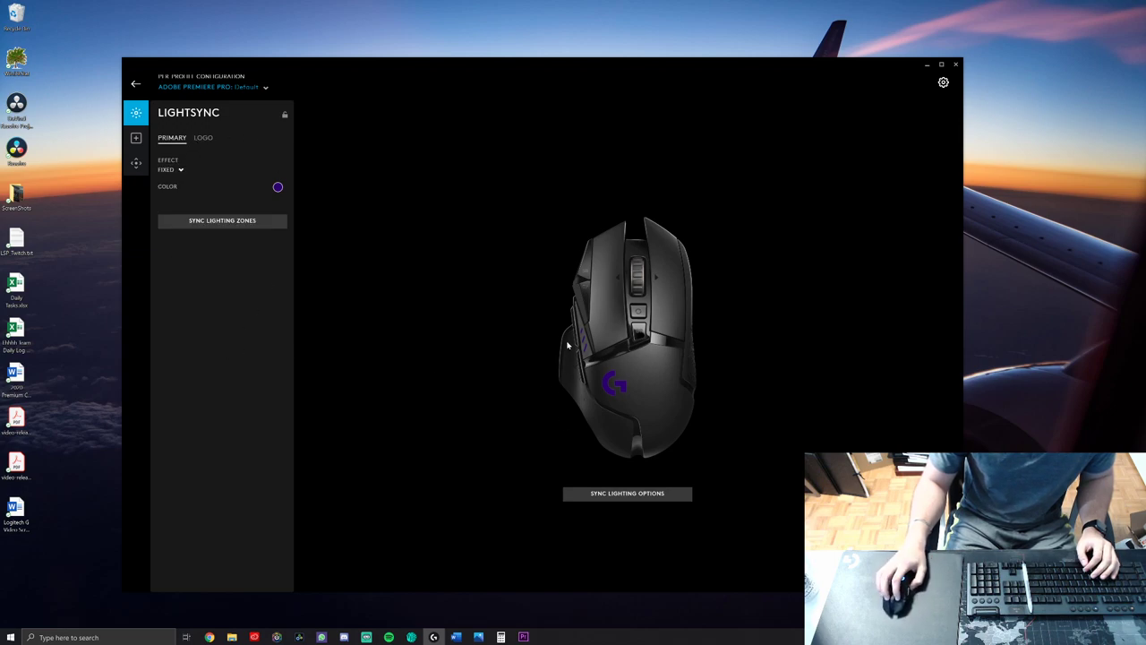
pyautogui.click(203, 139)
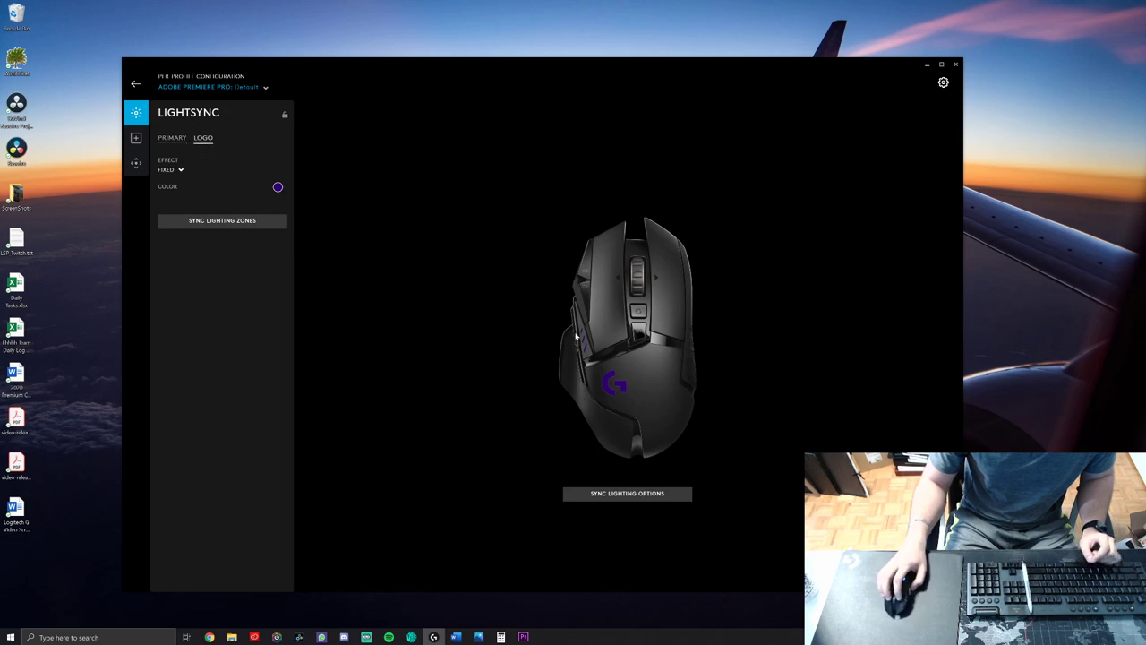
pyautogui.click(173, 137)
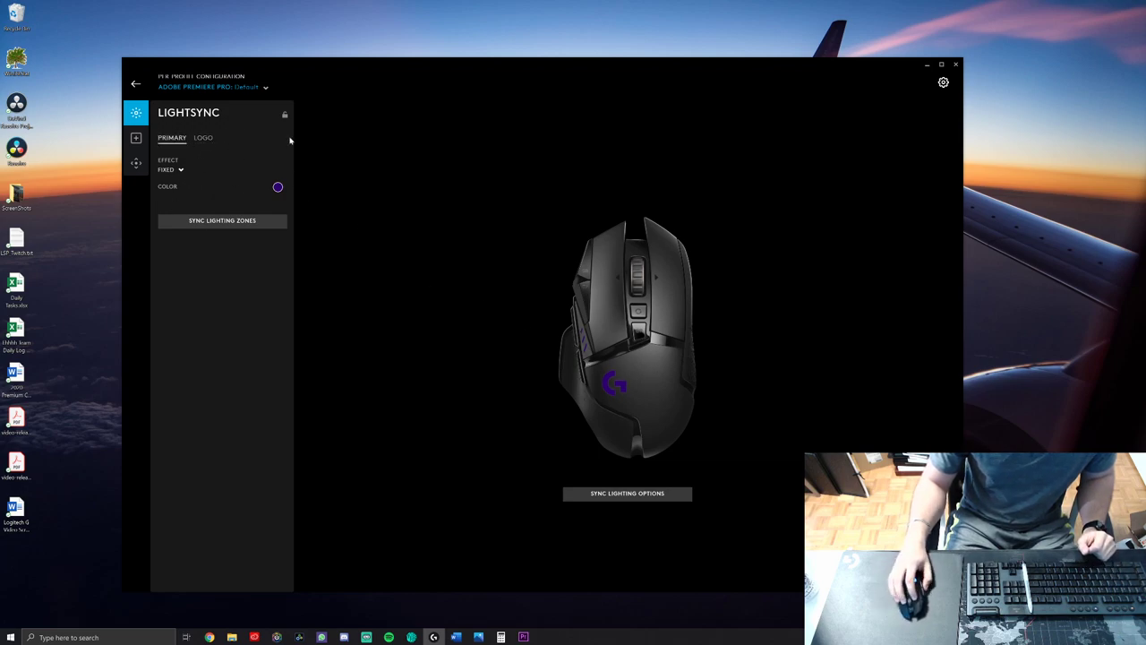
# - Examine the mouse's button assignments and DPI sensitivity settings, ending on the assignments
pyautogui.click(136, 137)
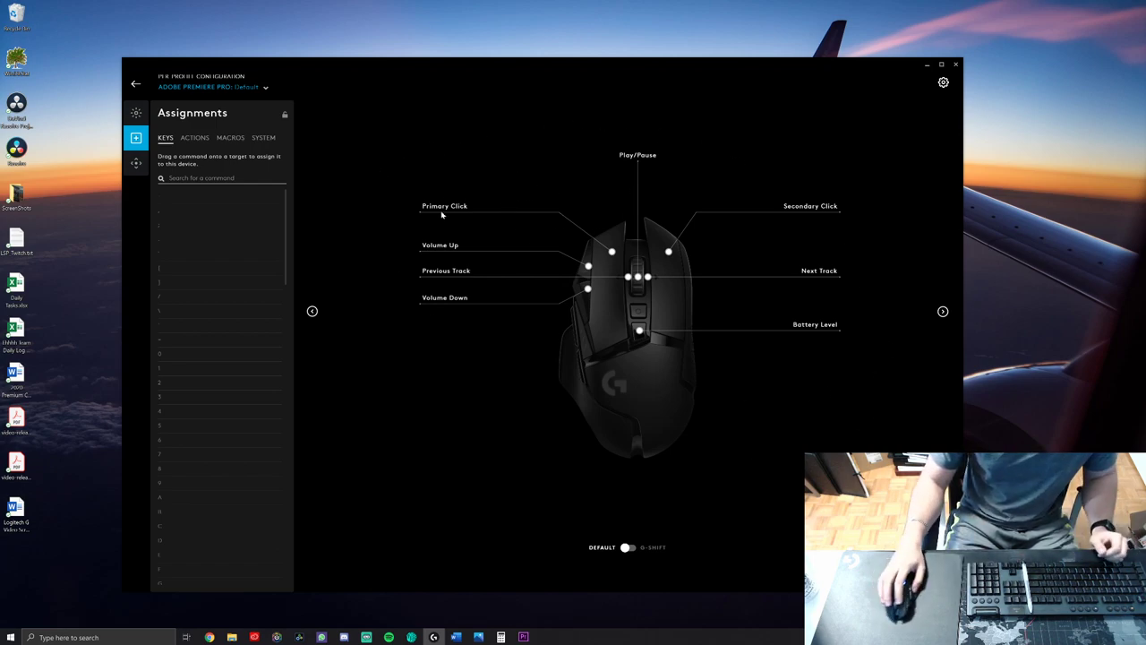
pyautogui.click(136, 162)
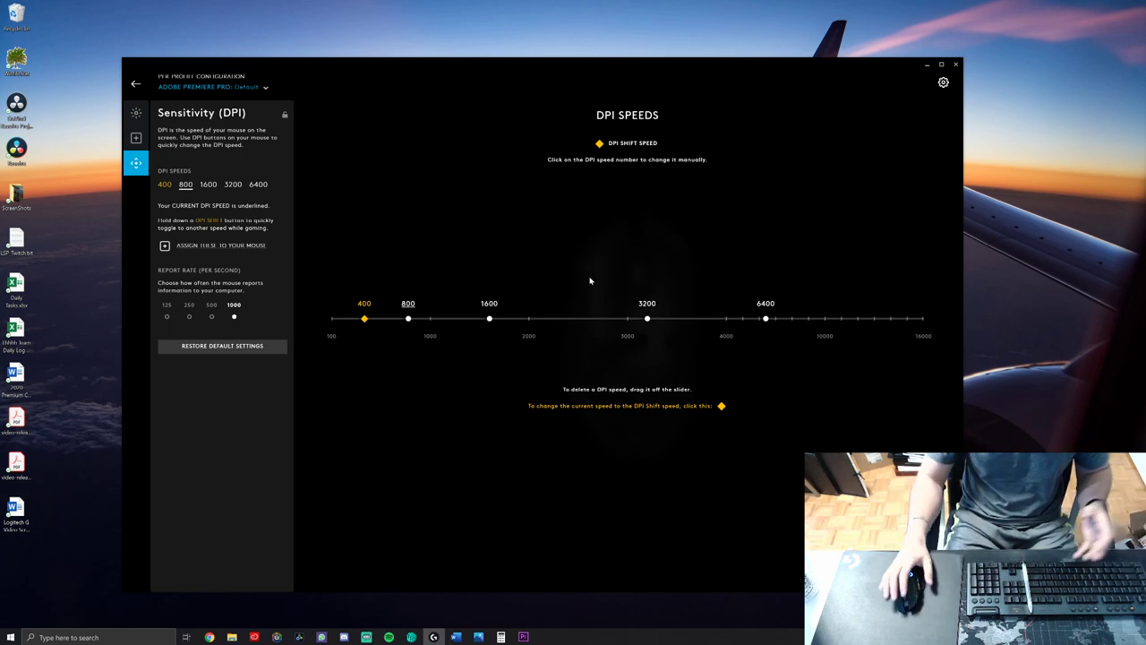
pyautogui.click(137, 137)
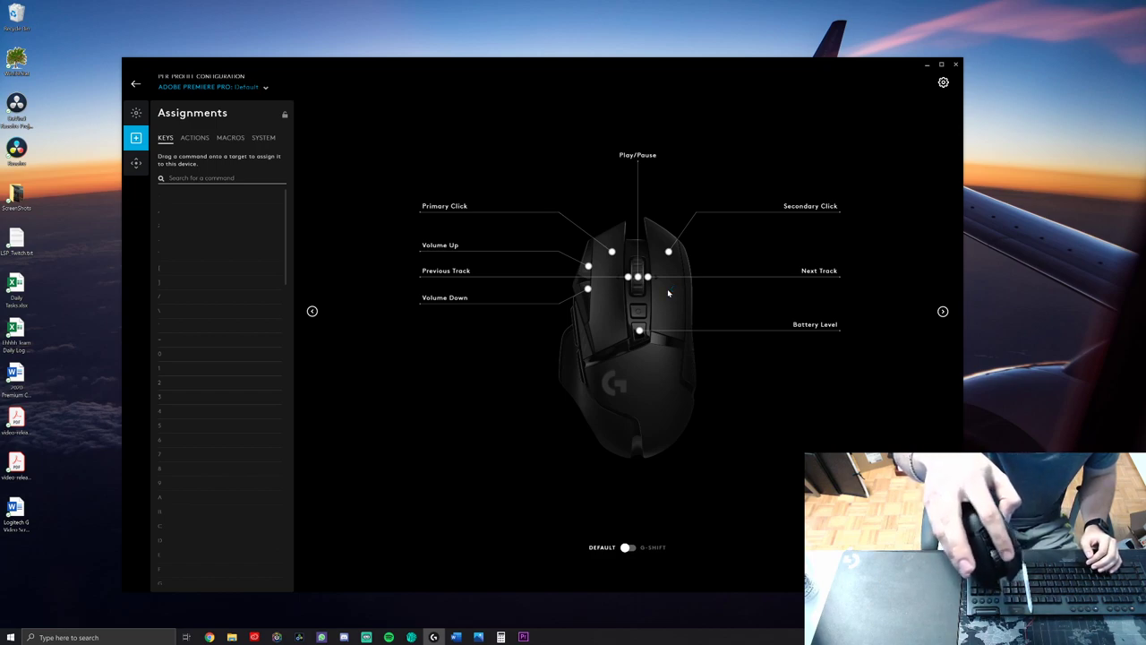
# - Test the mouse's media buttons by starting the music and skipping forward and back between tracks
pyautogui.press('XF86AudioPlay')
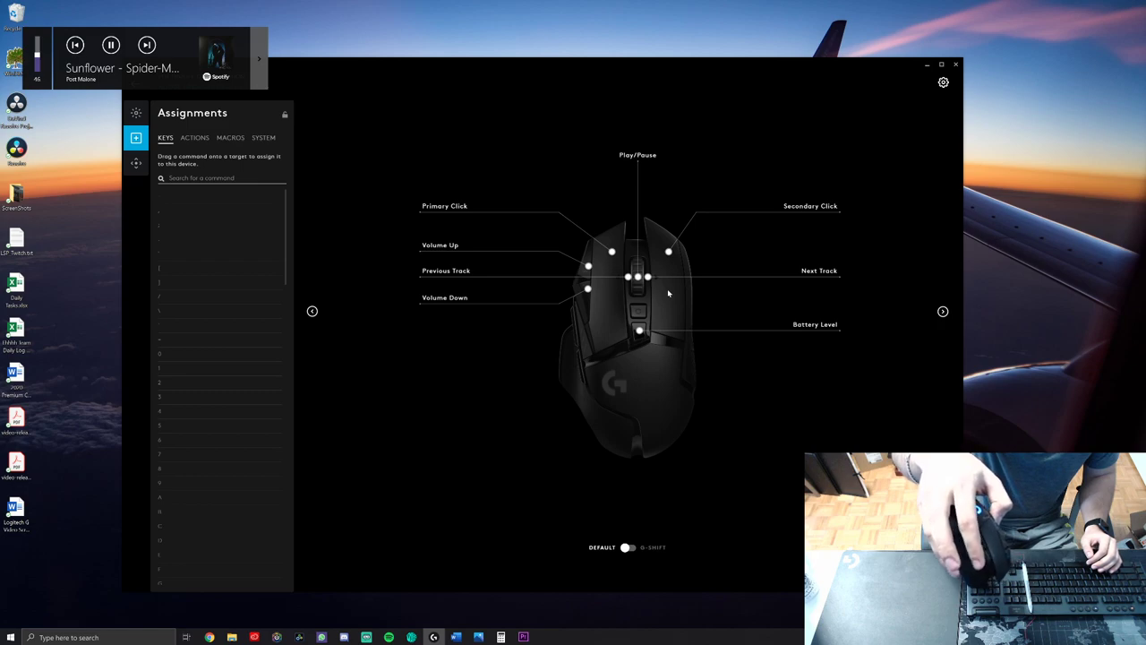
pyautogui.press('XF86AudioNext')
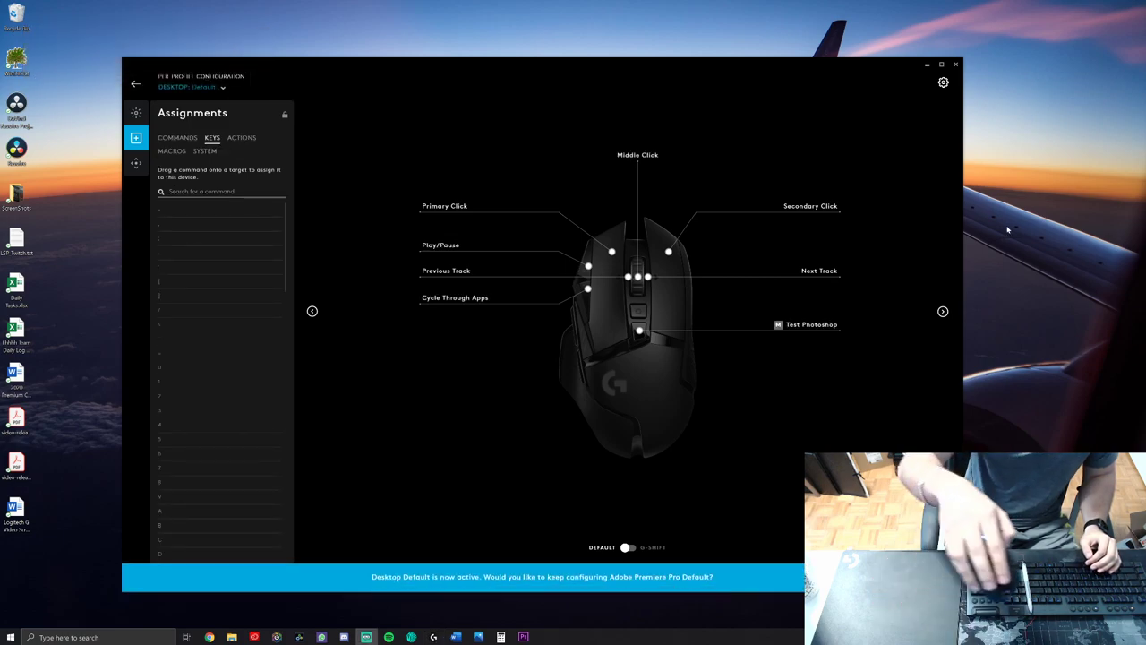
pyautogui.press('XF86AudioNext')
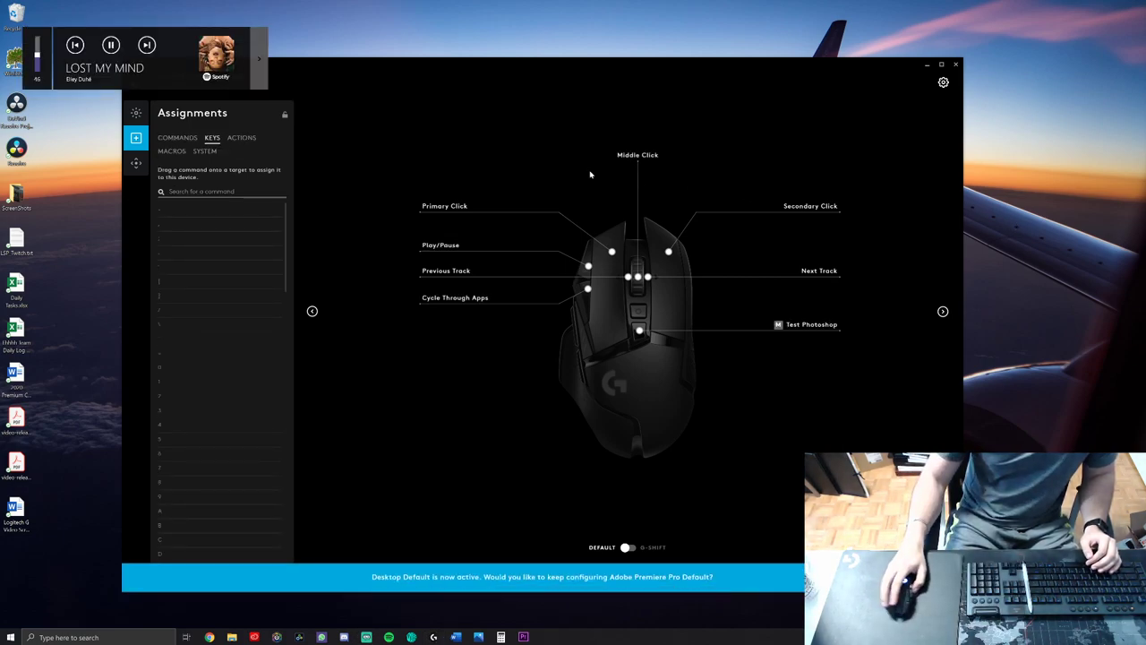
pyautogui.press('XF86AudioPrev')
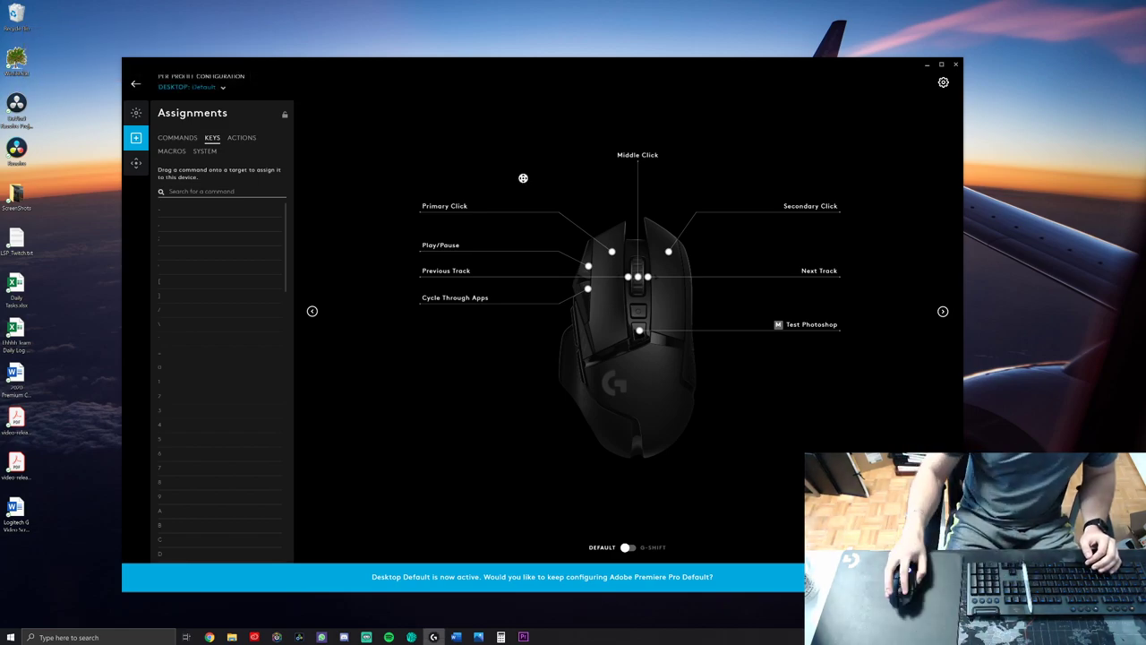
# - Reactivate the Premiere Pro profile by bringing up and minimizing Premiere Pro, and test its track-skip and pause buttons on the music
pyautogui.hotkey('alt', 'Tab')
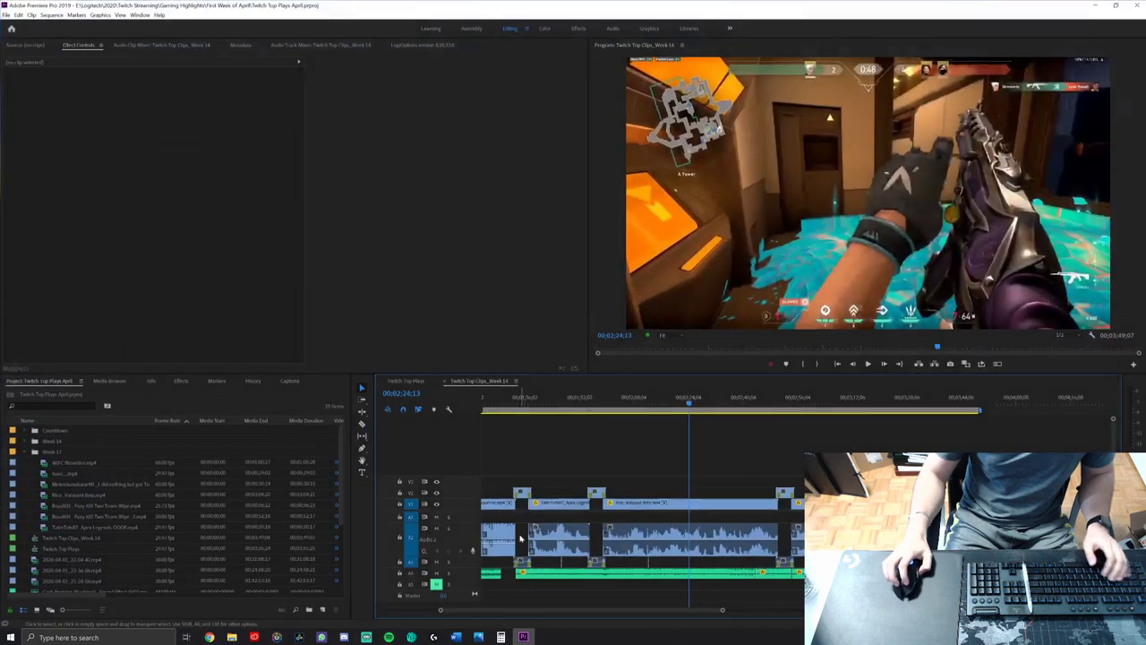
pyautogui.click(1094, 6)
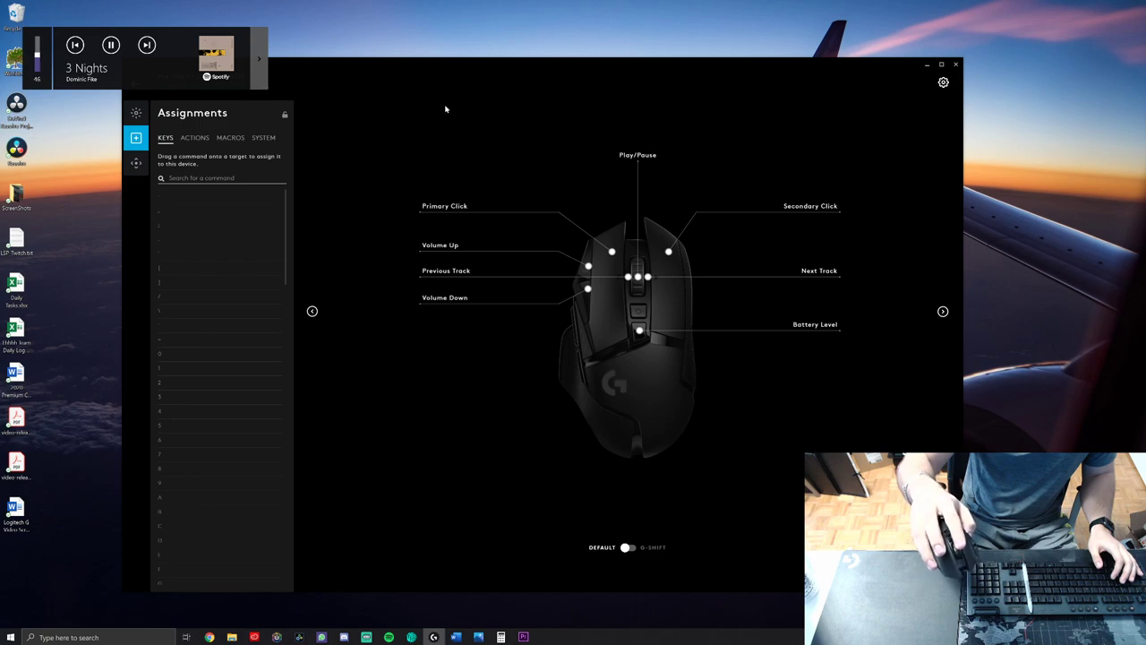
pyautogui.press('XF86AudioNext')
pyautogui.press('XF86AudioPrev')
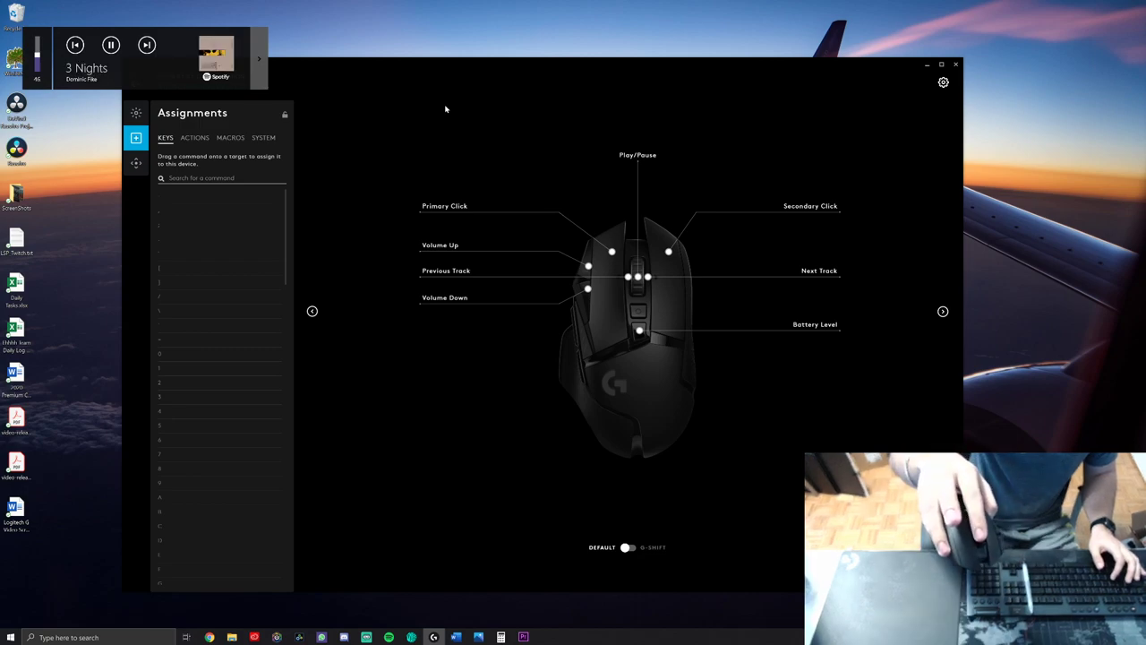
pyautogui.press('XF86AudioPlay')
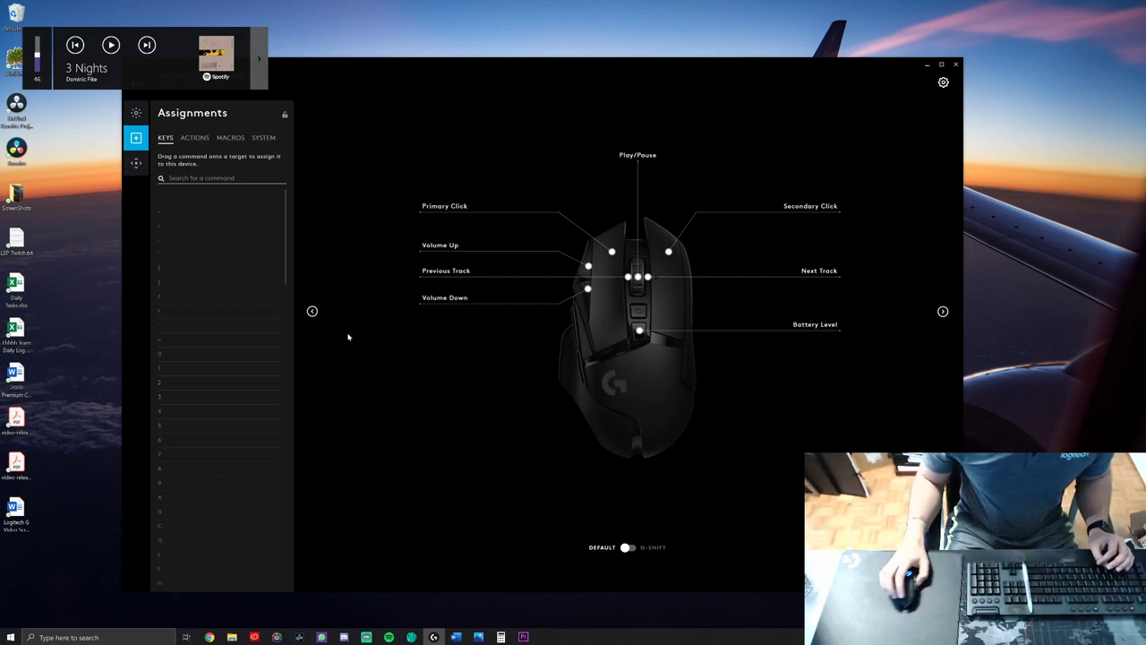
# - Examine the assignments of the mouse's thumb buttons and return to the top view
pyautogui.click(312, 311)
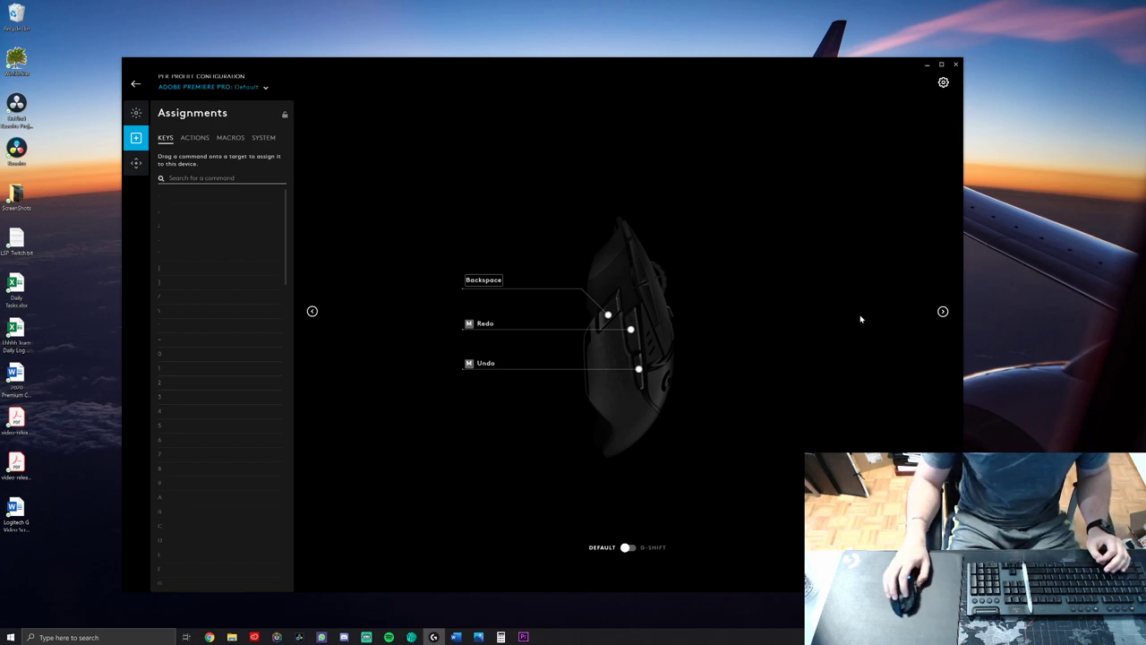
pyautogui.click(942, 311)
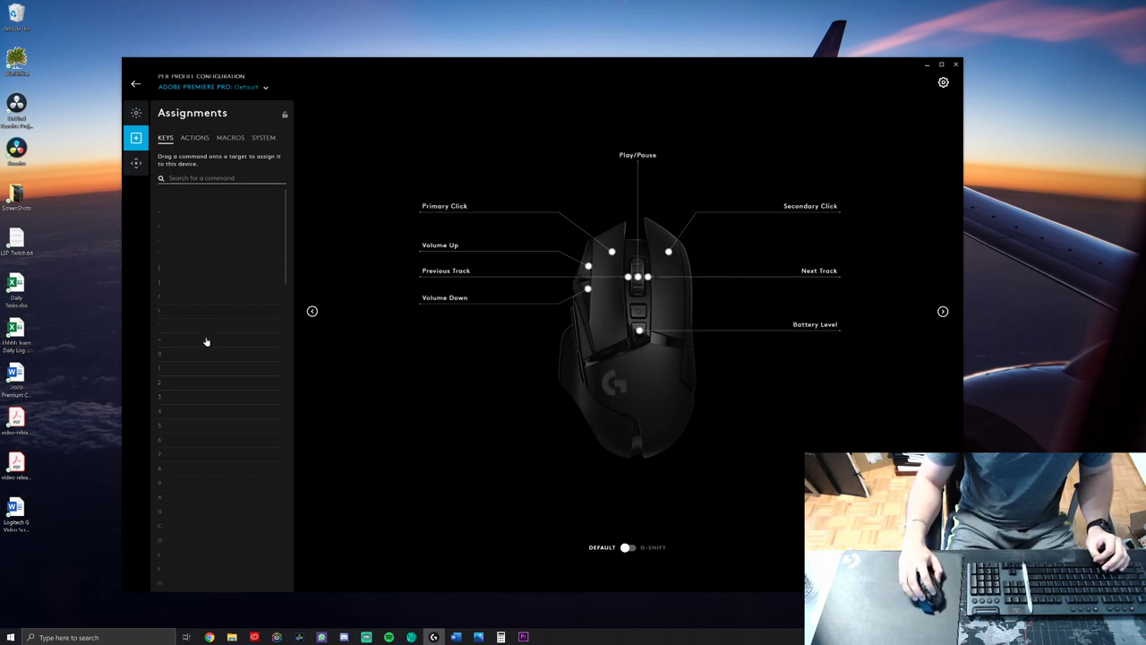
# - Find the Delete key in the list of key commands and assign it to the mouse's Volume Up button (G8)
pyautogui.scroll(-3, 199, 235)
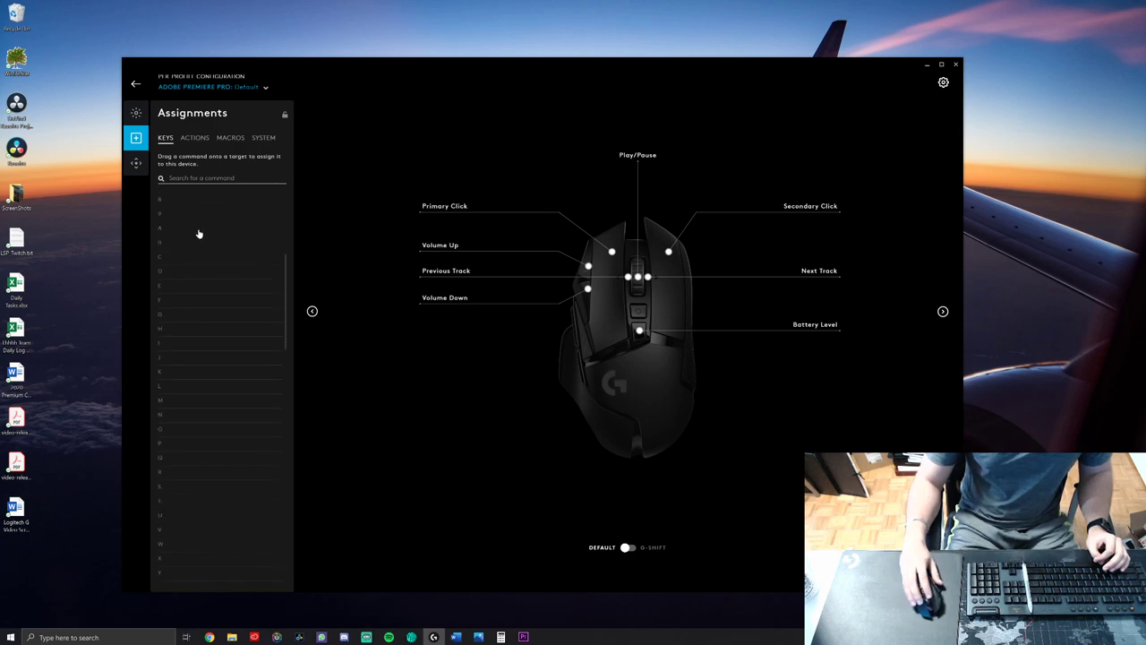
pyautogui.scroll(-3, 212, 314)
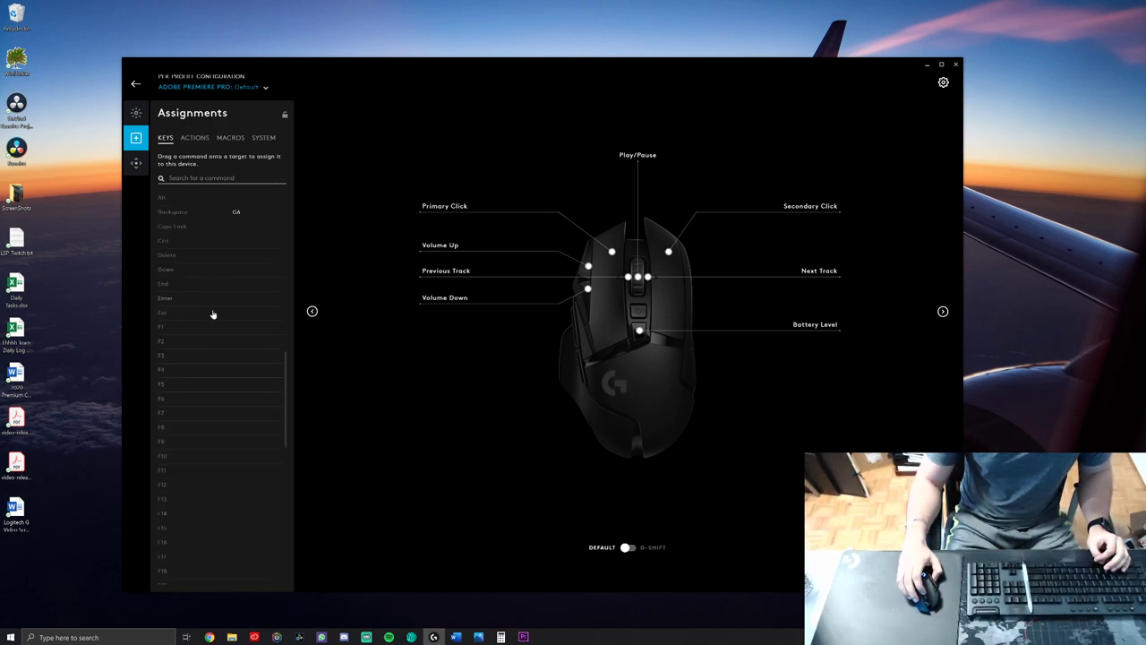
pyautogui.scroll(3, 215, 326)
pyautogui.scroll(-1, 191, 358)
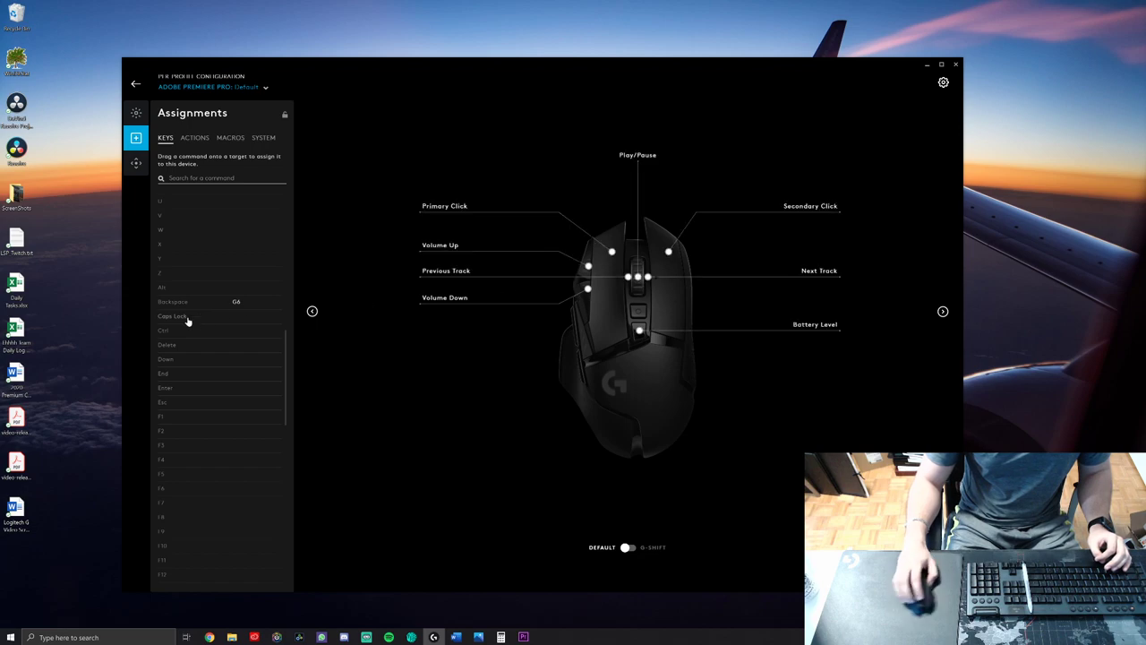
pyautogui.scroll(-1, 187, 320)
pyautogui.scroll(-1, 215, 358)
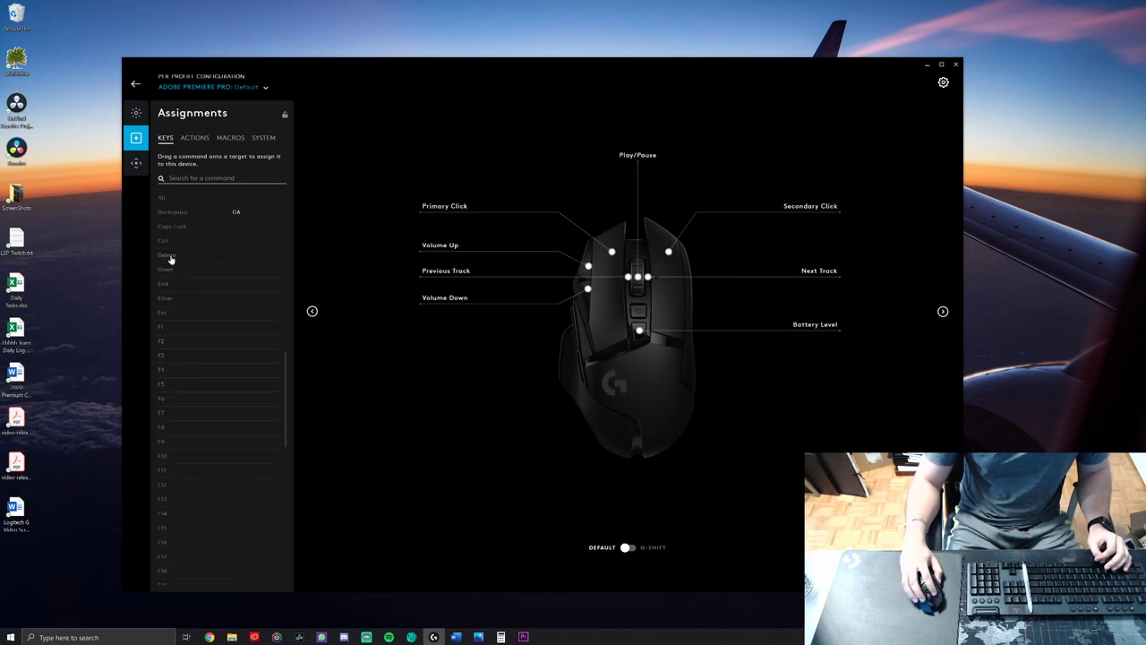
pyautogui.moveTo(170, 258); pyautogui.dragTo(434, 247)
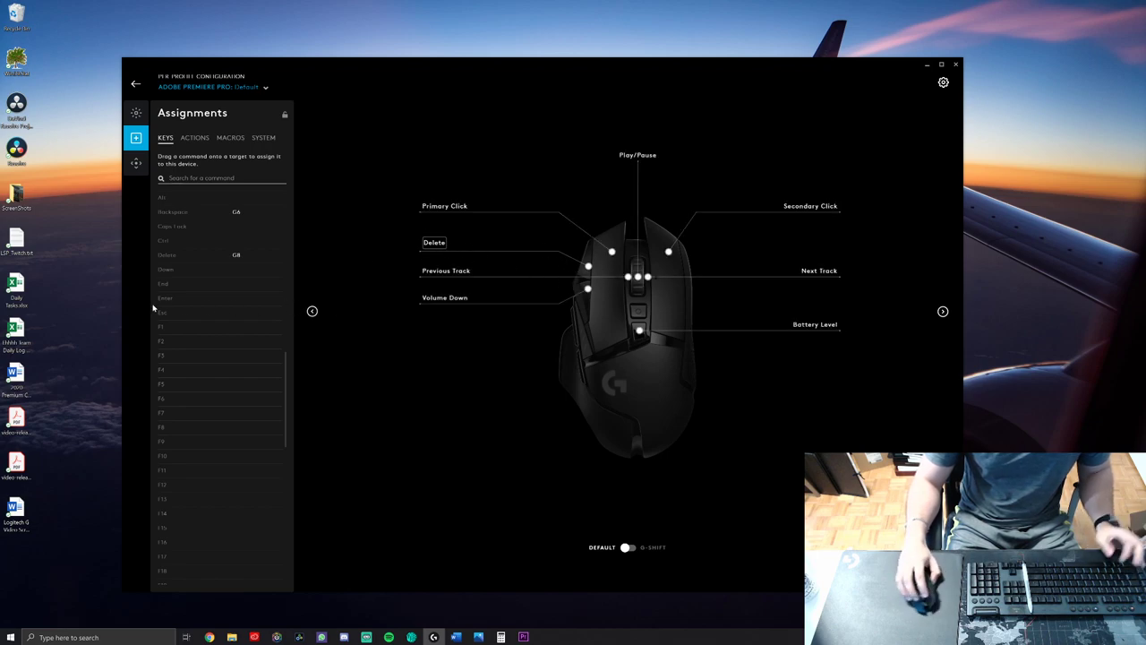
# - Assign the Enter key to the G8 mouse button and look through the remaining key commands
pyautogui.moveTo(170, 298); pyautogui.dragTo(434, 243)
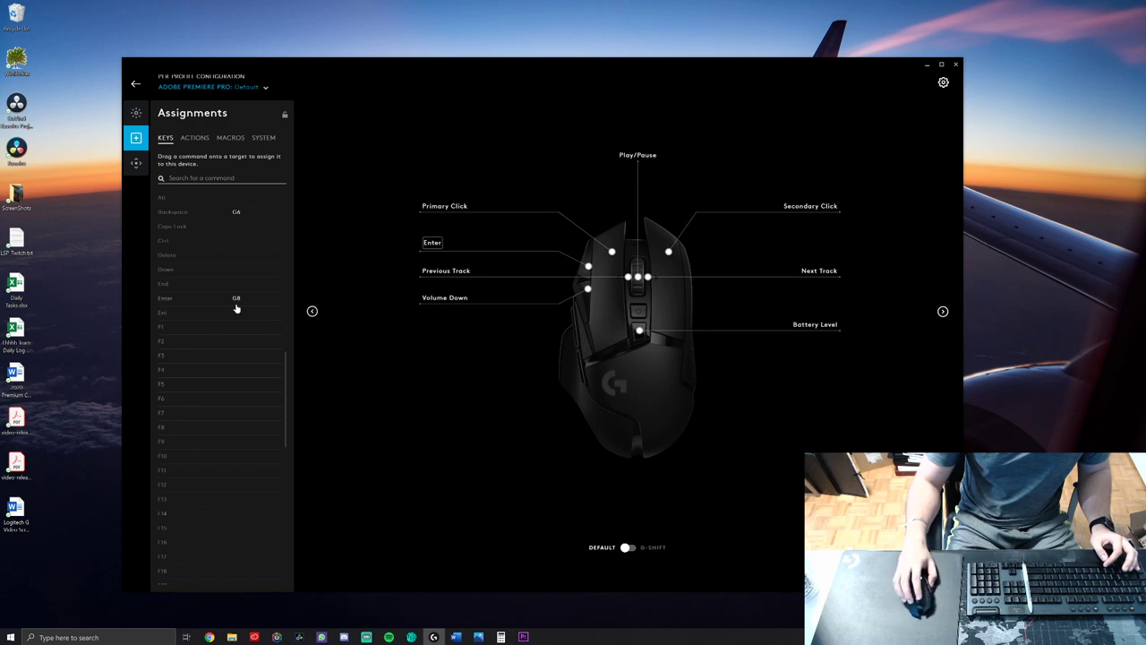
pyautogui.scroll(-10, 243, 366)
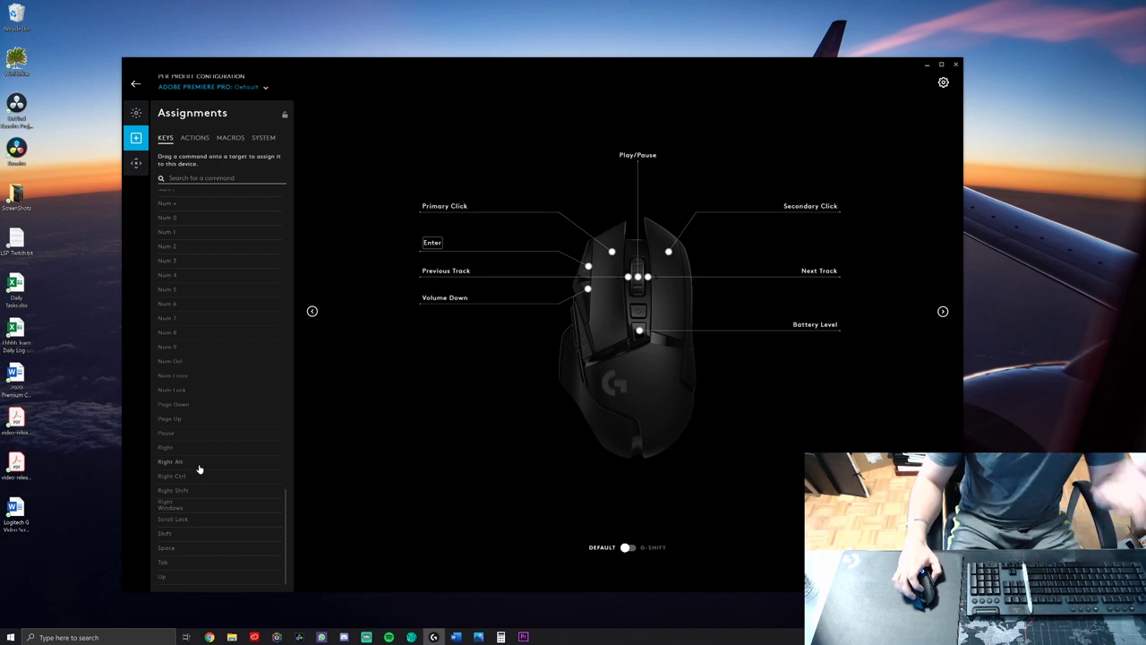
pyautogui.scroll(10, 208, 464)
# - Assign Discord's Mute Self action to the G8 mouse button and show the available macros
pyautogui.click(194, 138)
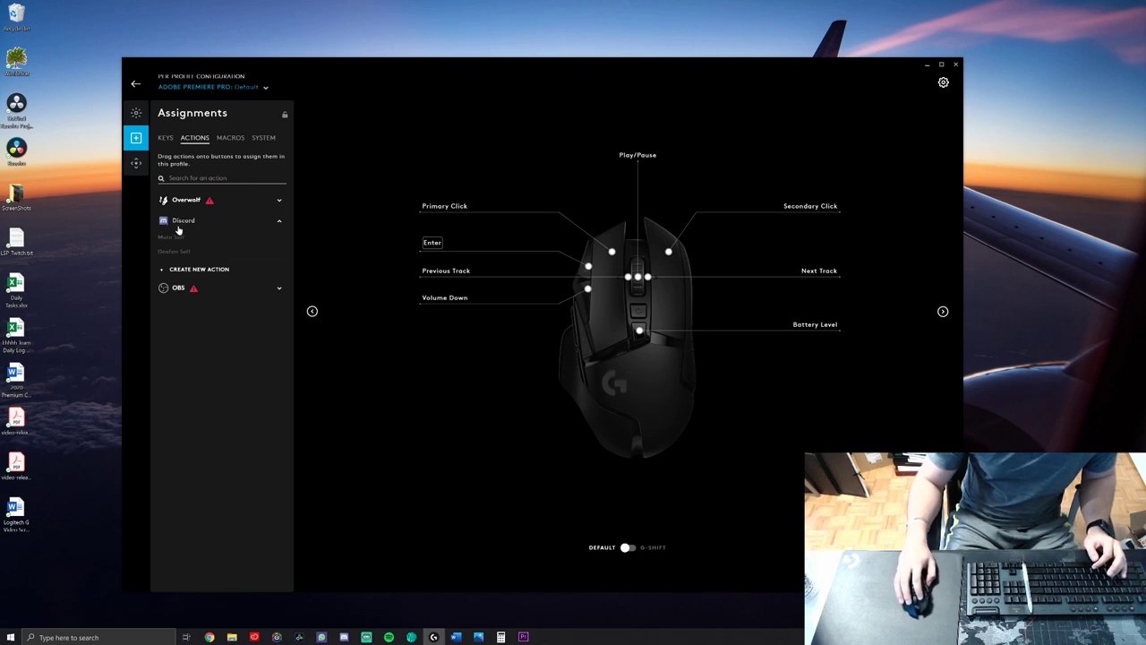
pyautogui.moveTo(180, 242); pyautogui.dragTo(448, 250)
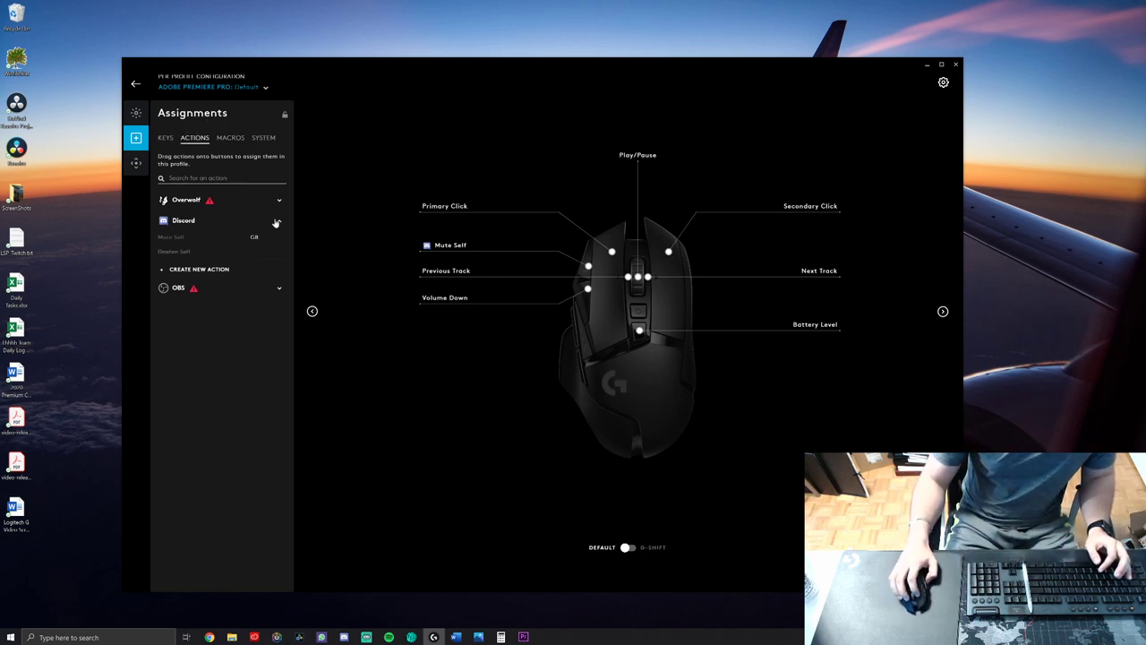
pyautogui.click(230, 138)
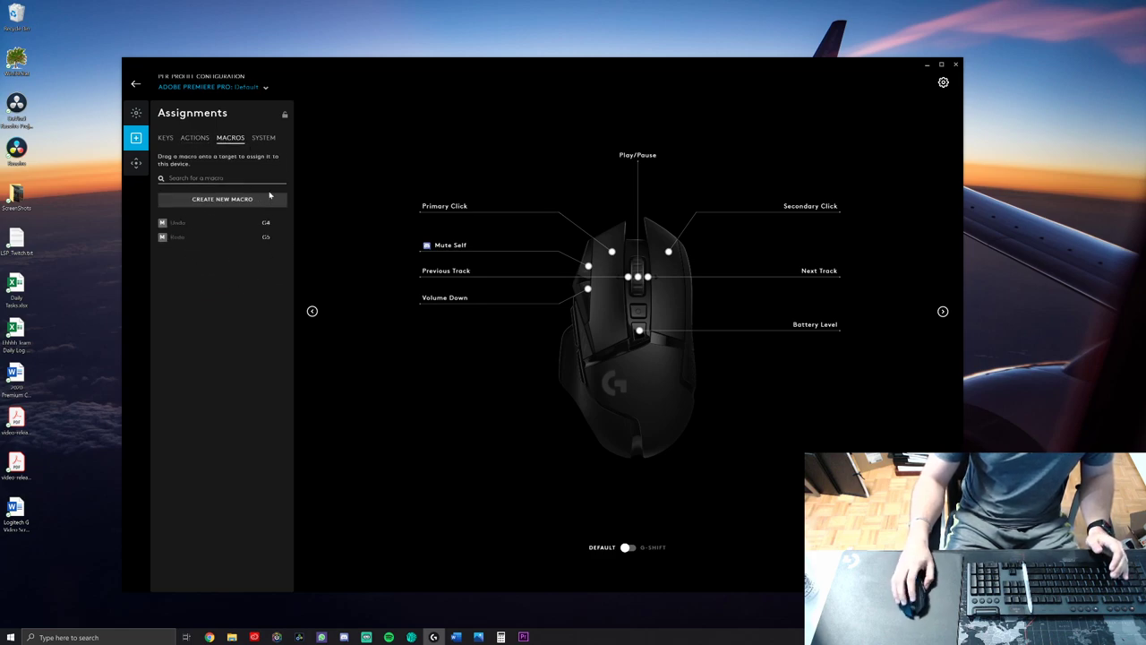
# - Find Middle Click among the system controls and assign it to the G8 mouse button
pyautogui.click(265, 138)
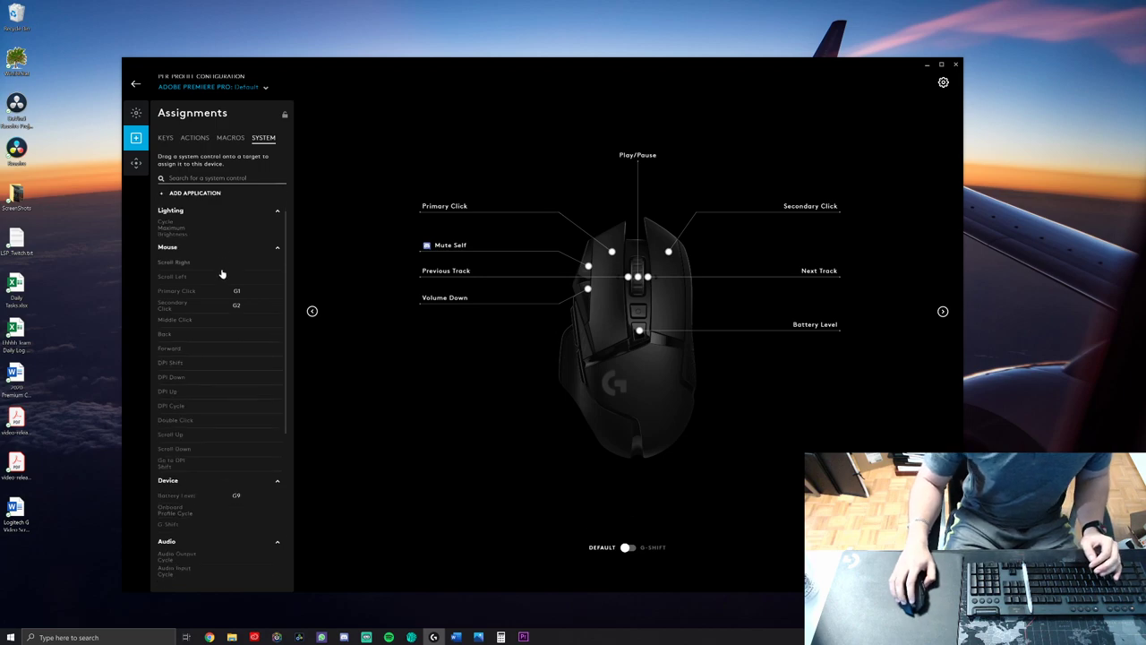
pyautogui.scroll(-3, 206, 286)
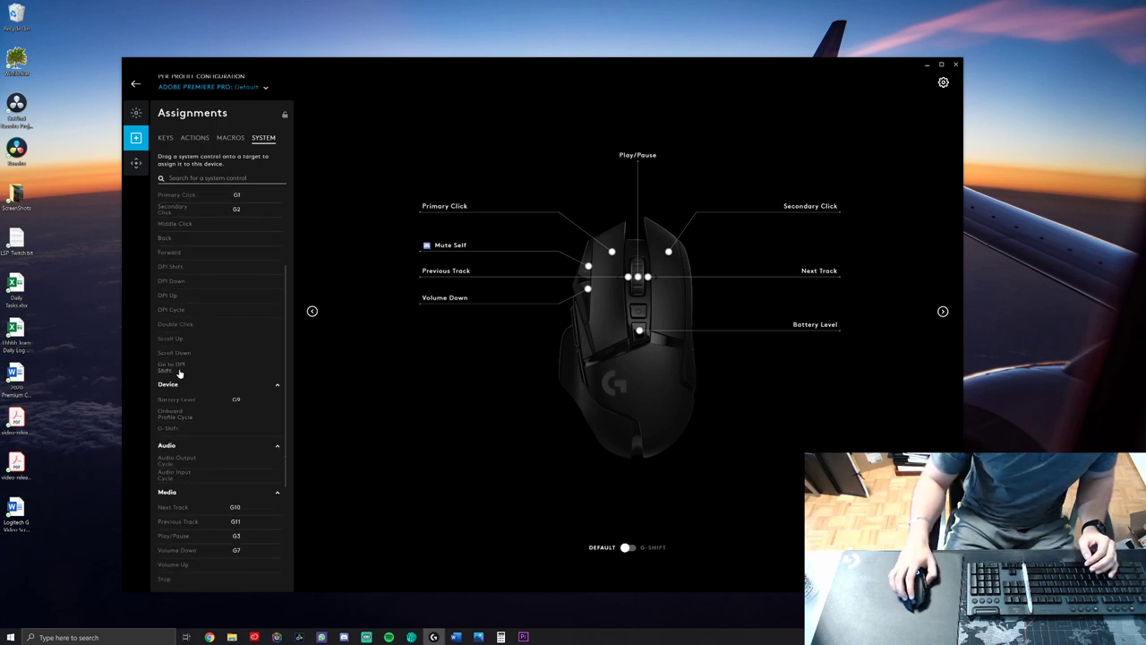
pyautogui.scroll(-5, 179, 373)
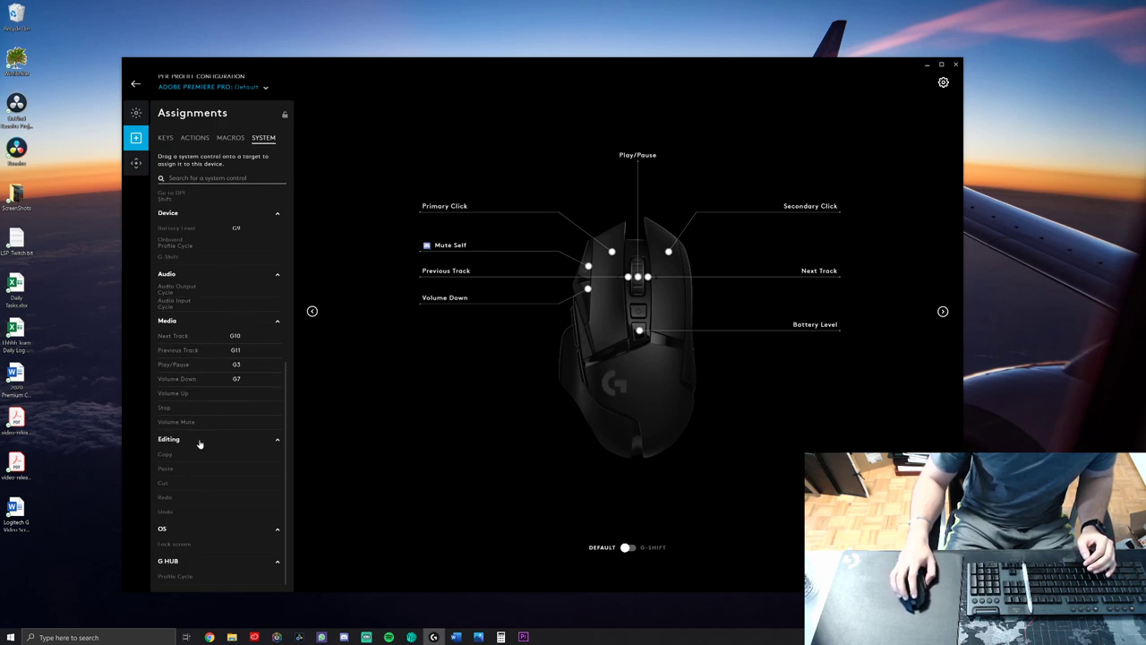
pyautogui.scroll(5, 220, 472)
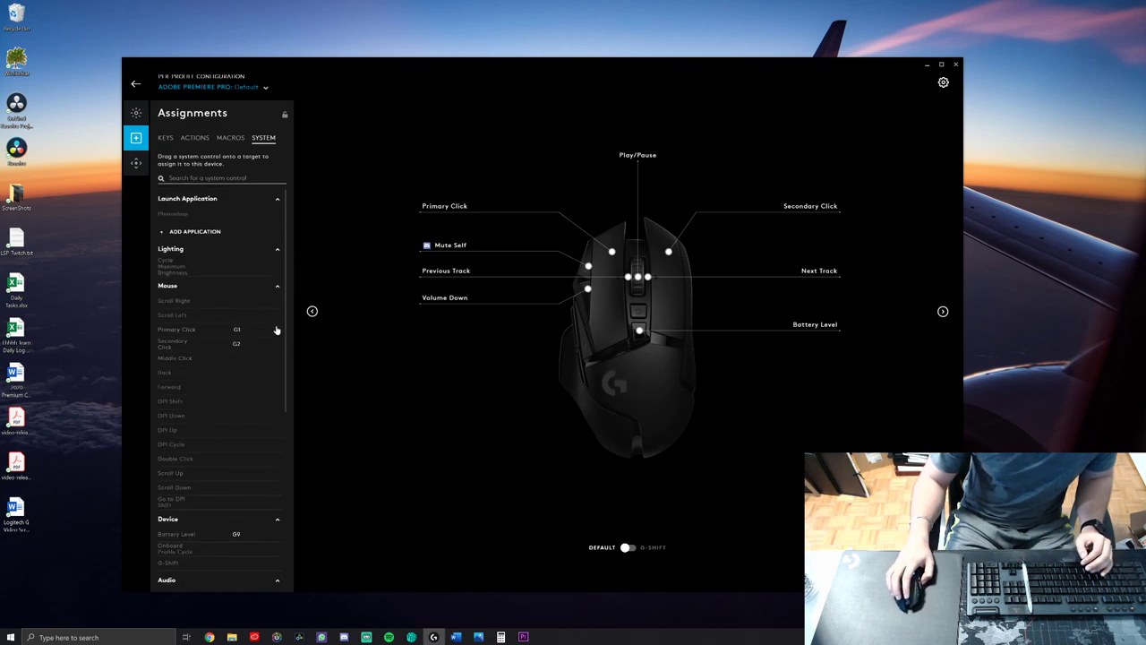
pyautogui.scroll(-1, 269, 331)
pyautogui.moveTo(182, 315); pyautogui.dragTo(448, 247)
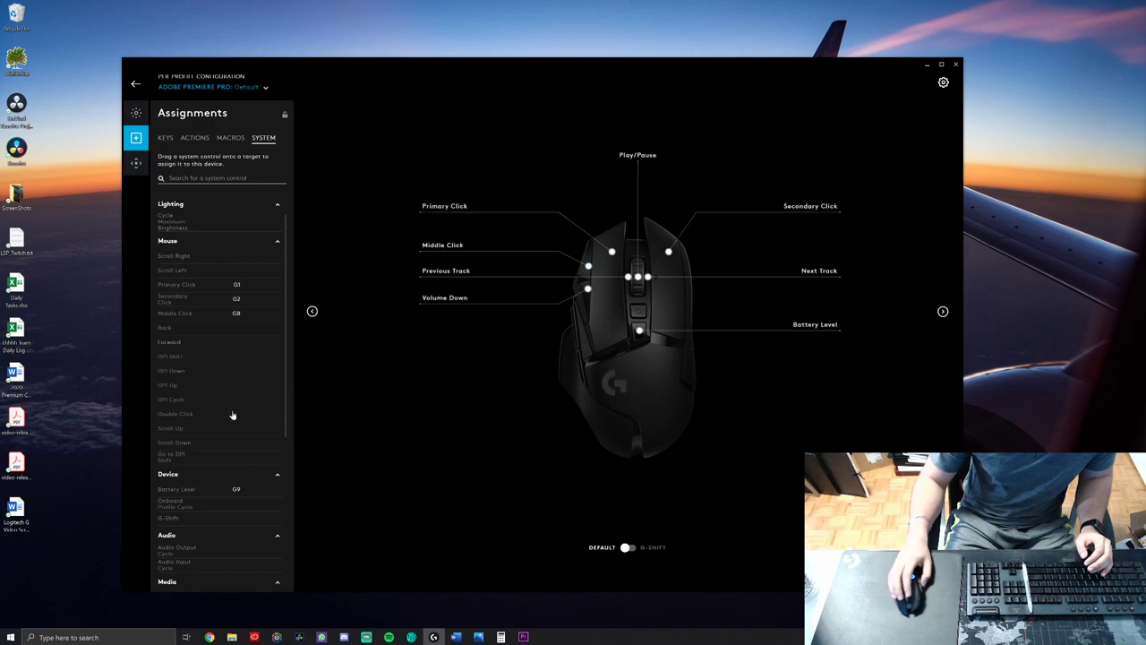
# - Look through the remaining system controls, the macro creation entry and the settings of the Photoshop launch application
pyautogui.scroll(-5, 238, 417)
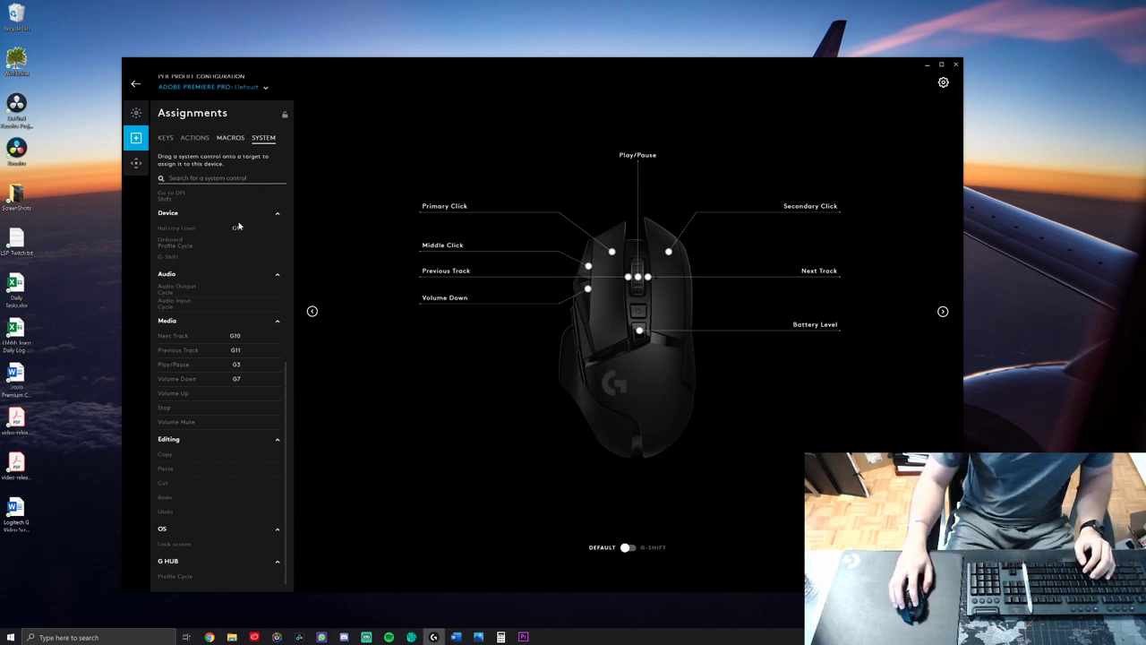
pyautogui.scroll(5, 238, 227)
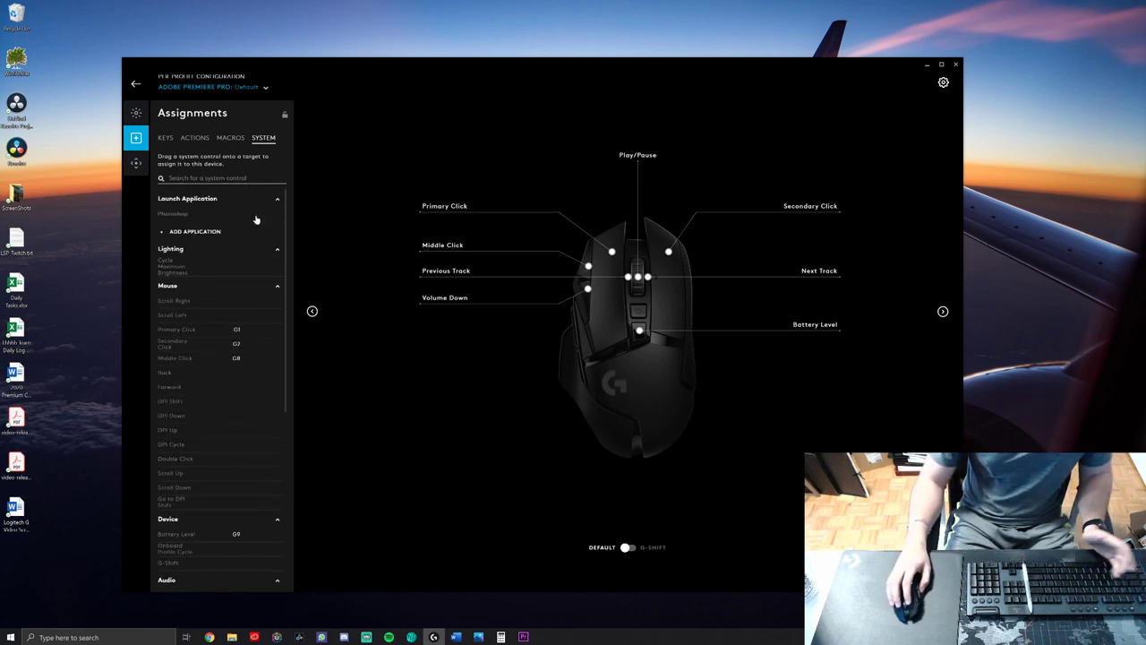
pyautogui.click(231, 141)
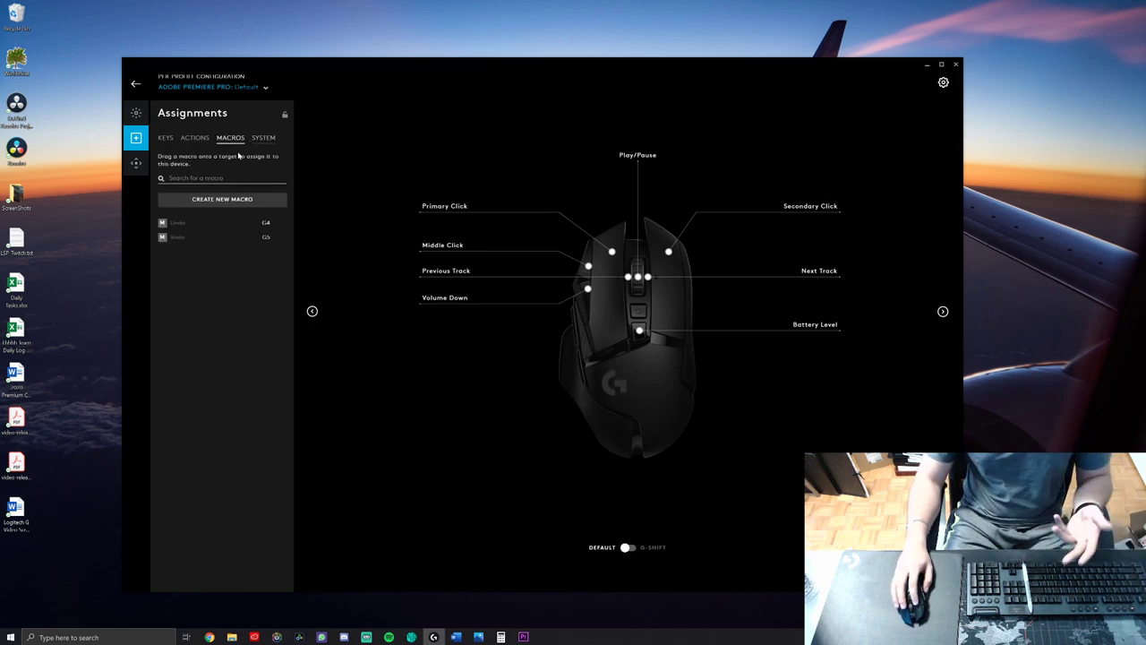
pyautogui.click(230, 199)
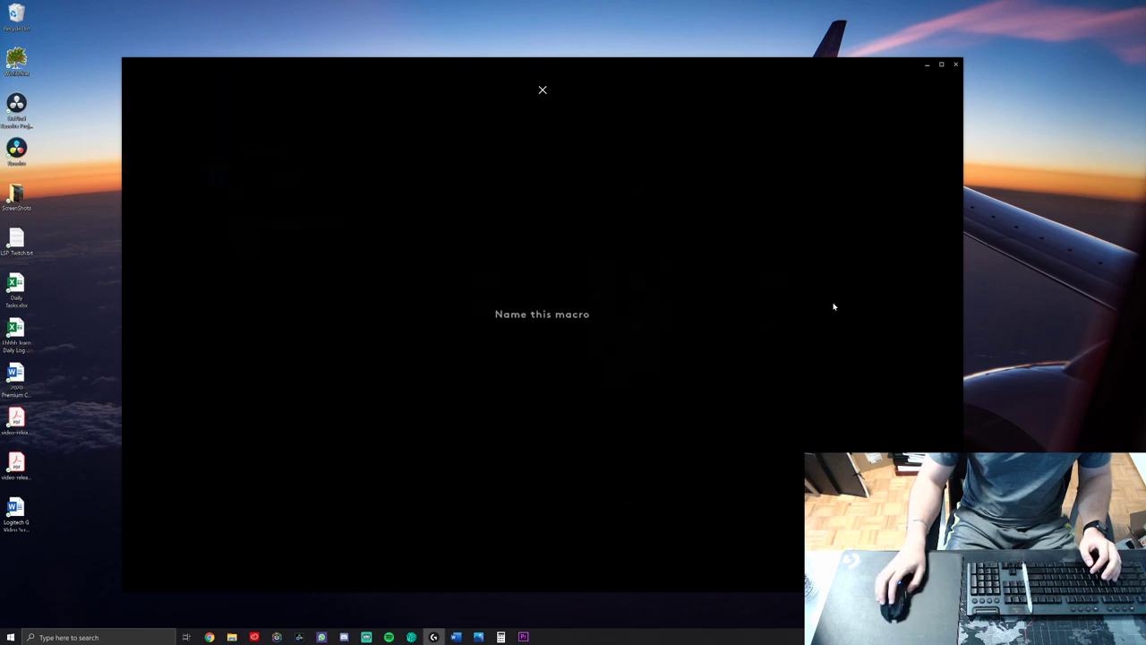
pyautogui.click(543, 90)
pyautogui.click(263, 137)
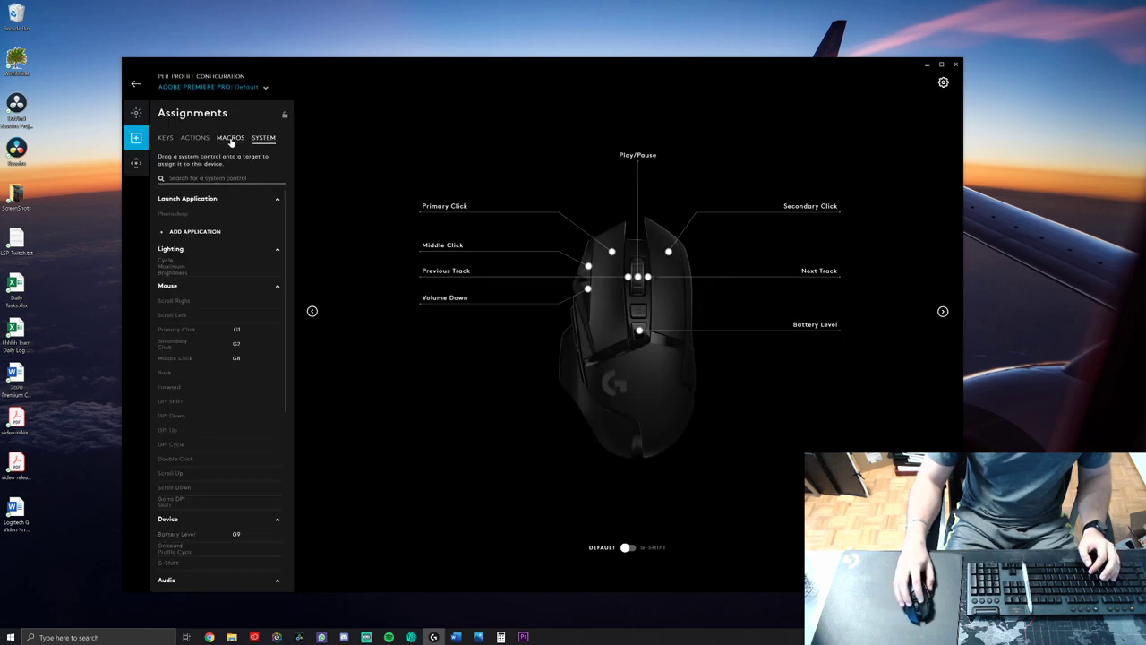
pyautogui.click(179, 216)
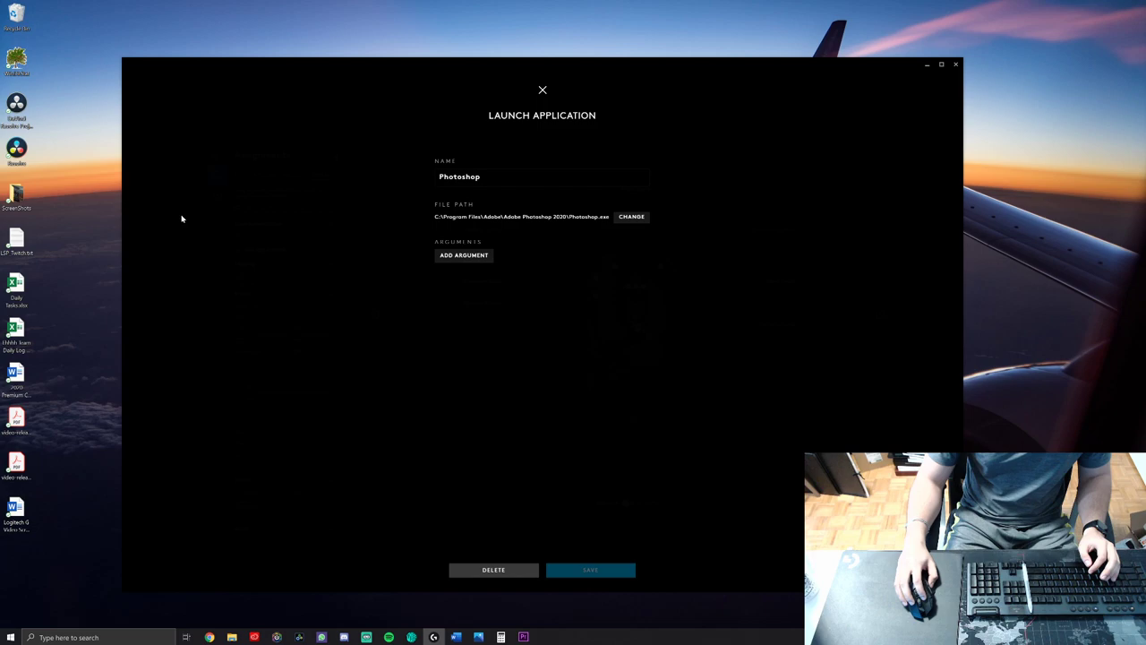
pyautogui.click(542, 90)
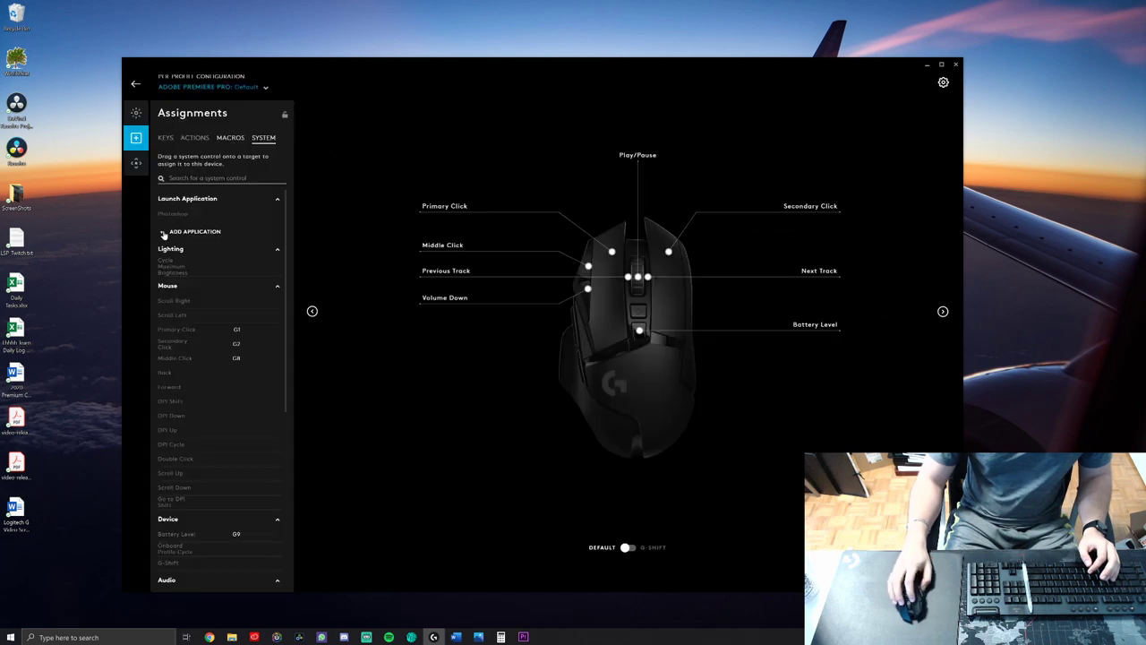
# - Create a new macro named "Test Photoshop" with the No Repeat type
pyautogui.click(230, 138)
pyautogui.click(222, 198)
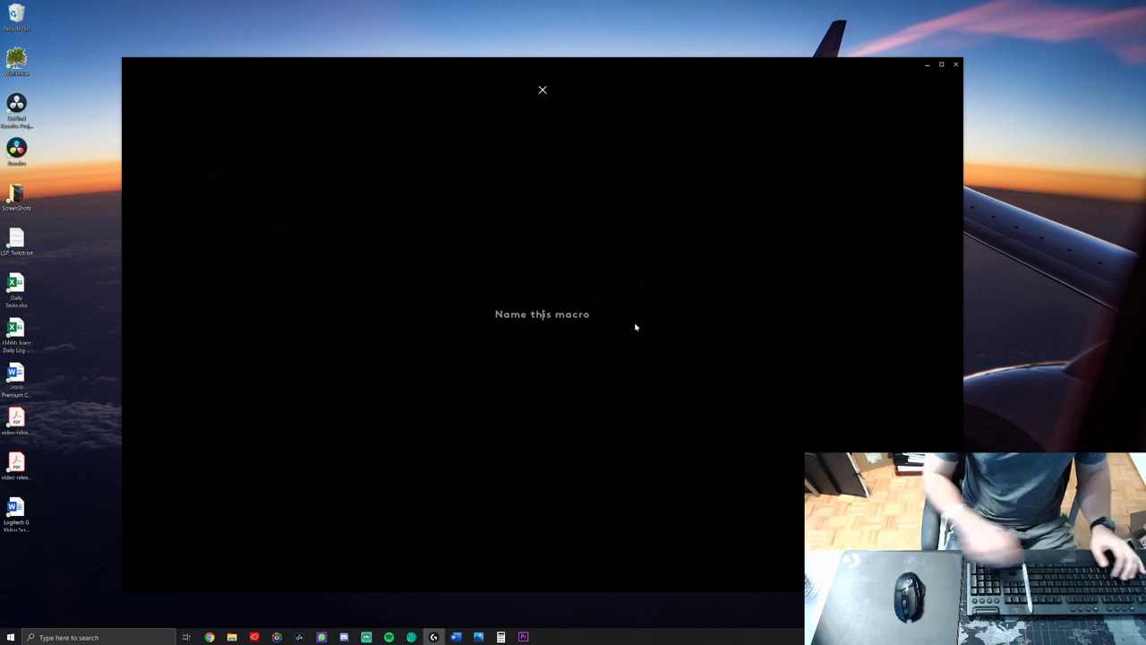
pyautogui.write('Test Photoshop')
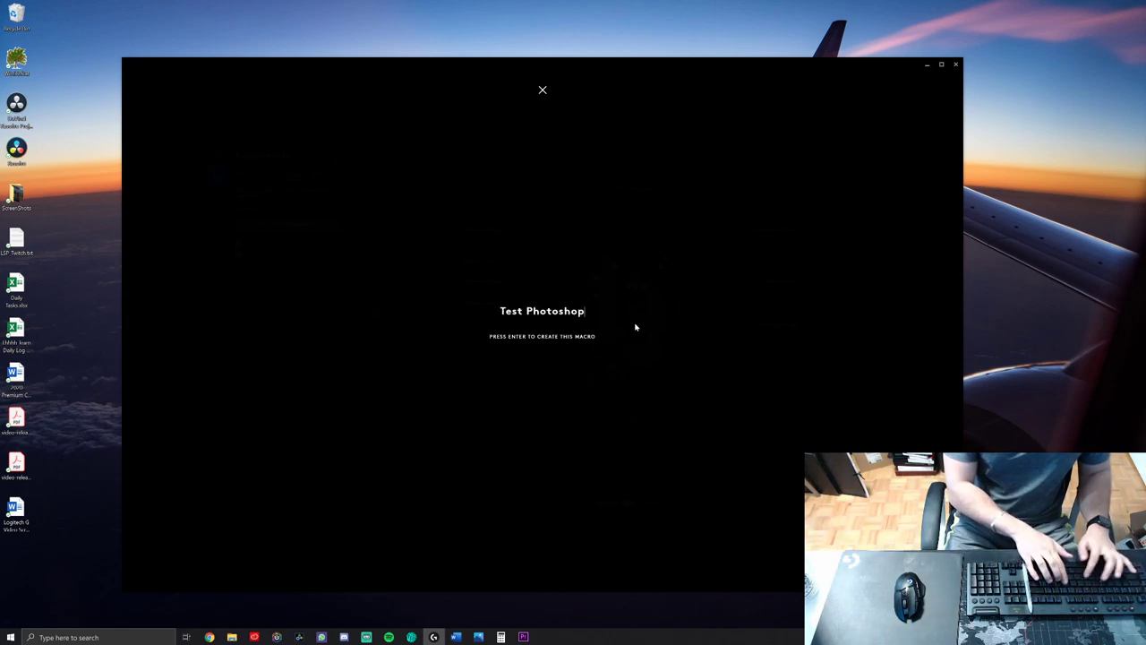
pyautogui.press('Return')
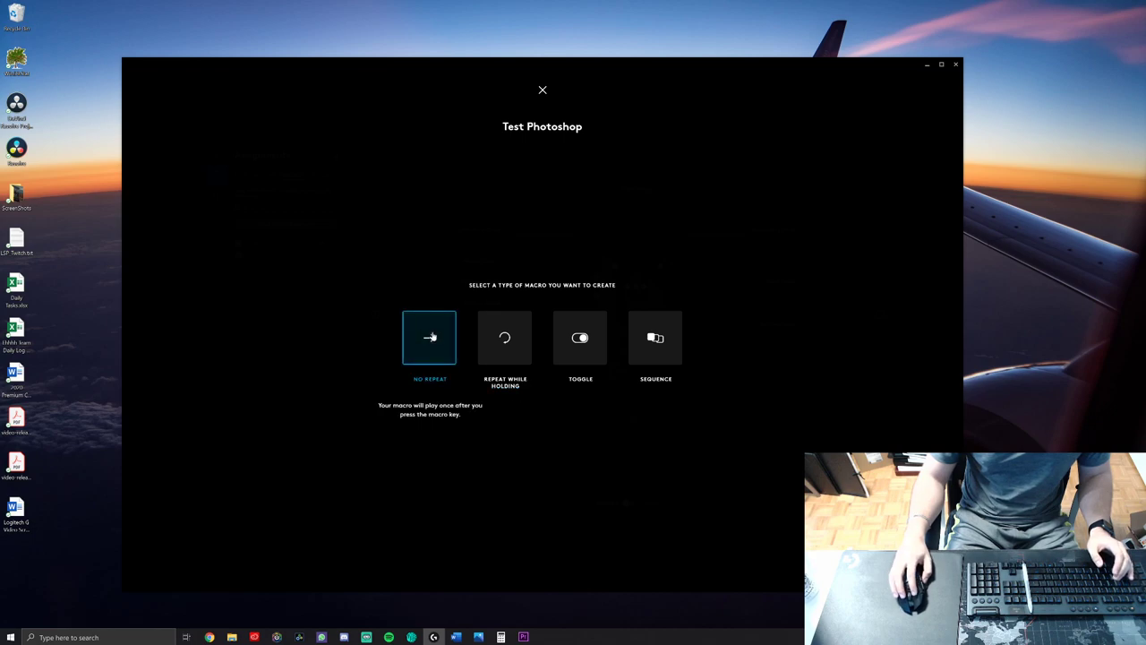
pyautogui.click(434, 338)
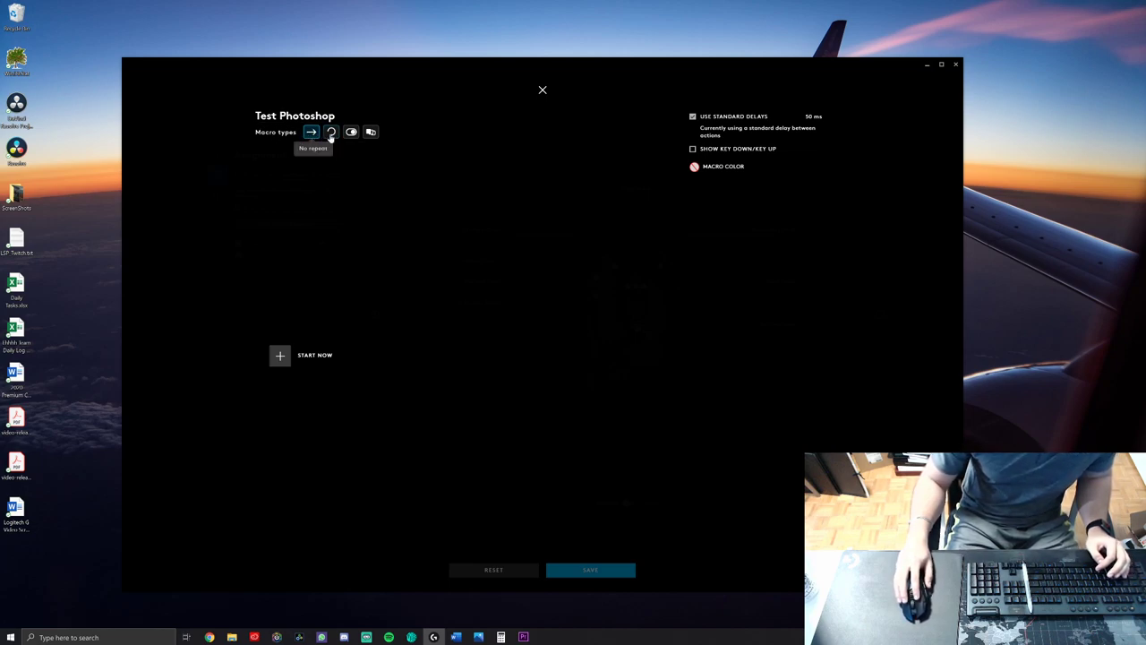
# - Try the Sequence and Toggle types on the Test Photoshop macro and switch it back to No Repeat
pyautogui.click(371, 133)
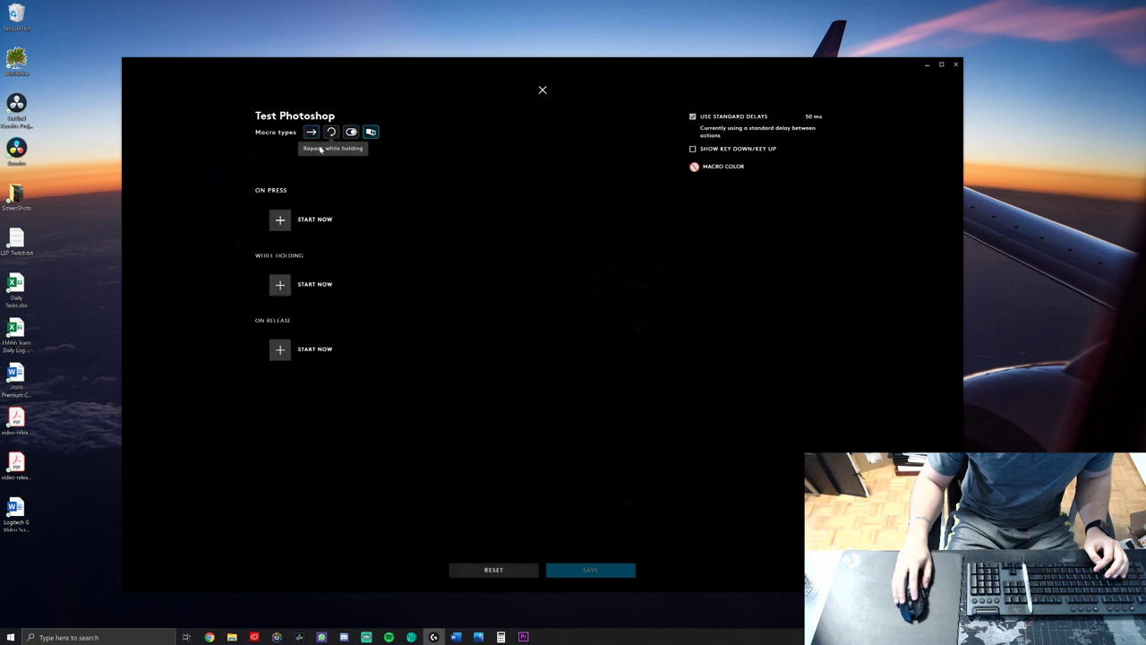
pyautogui.click(351, 132)
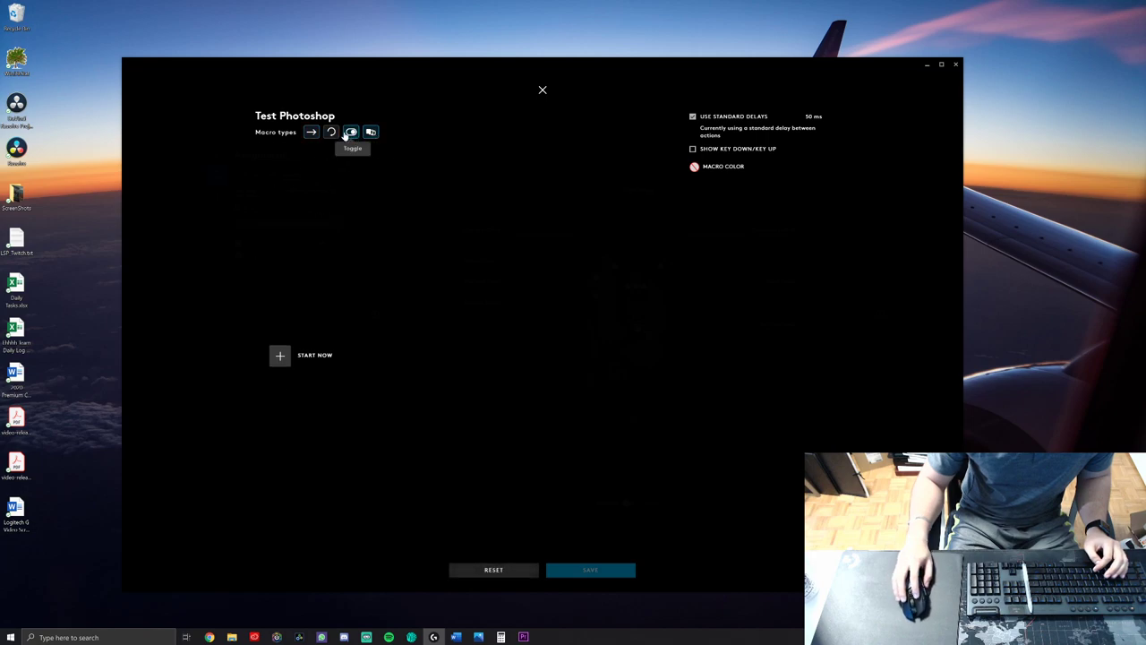
pyautogui.click(311, 132)
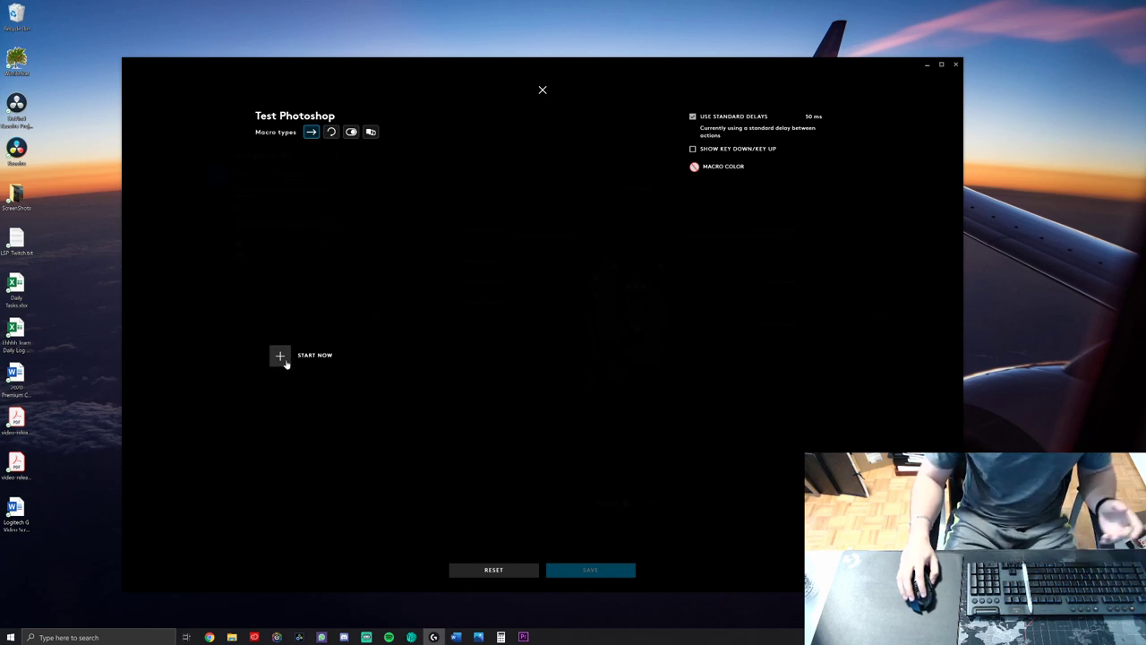
# - Examine the Discord actions available for the macro and leave the selection without adding one
pyautogui.click(281, 356)
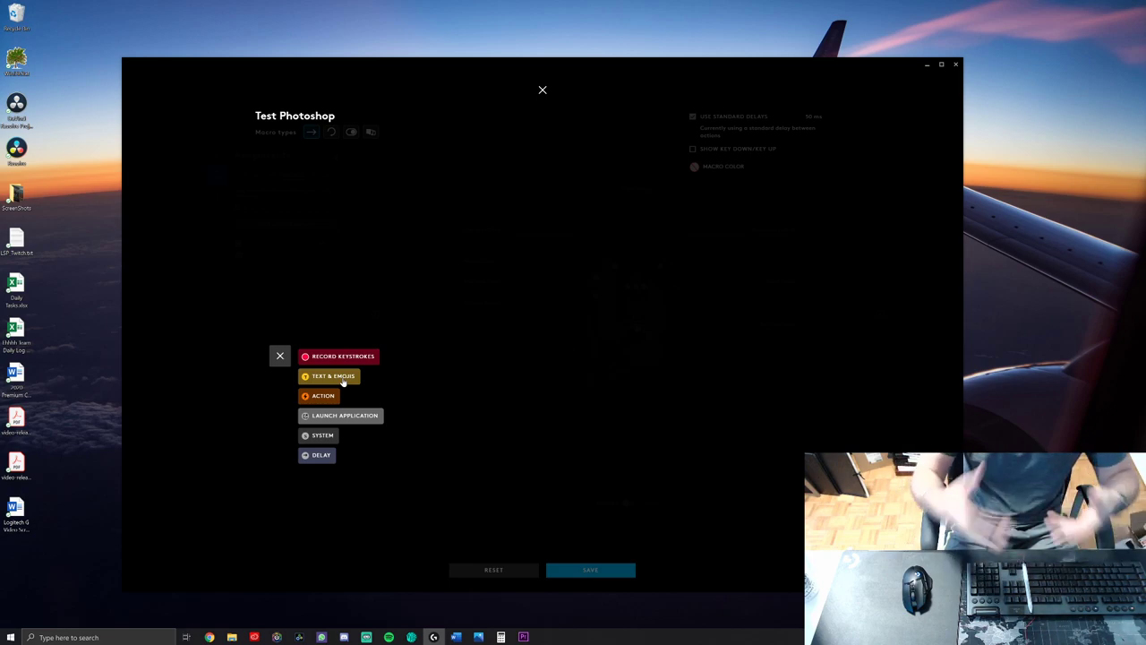
pyautogui.click(320, 396)
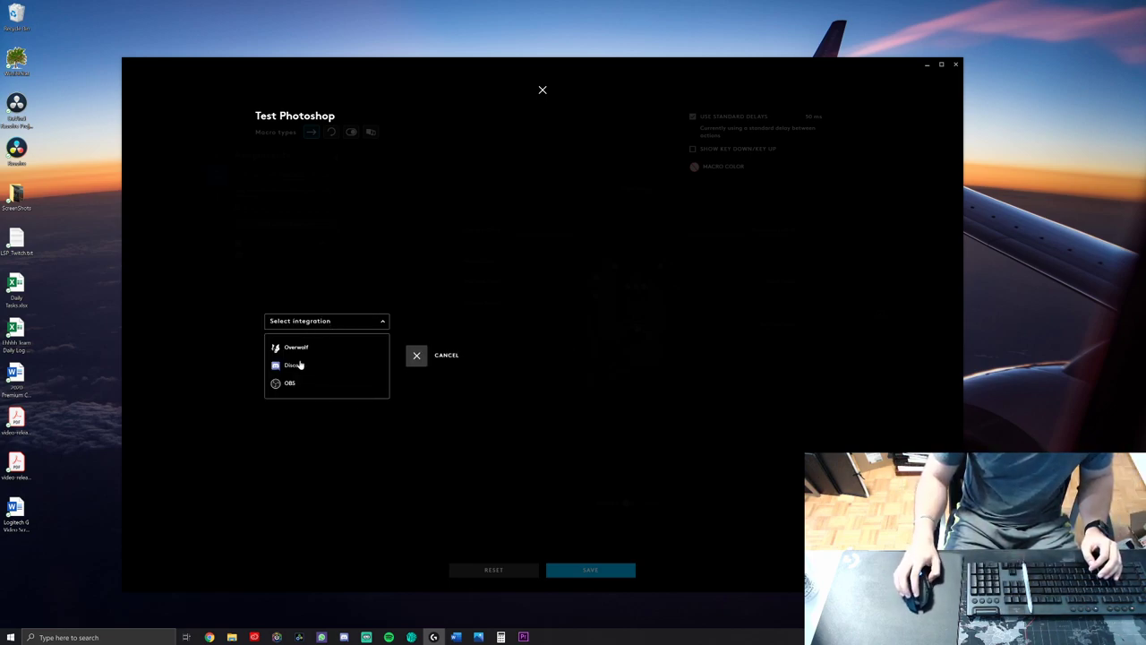
pyautogui.click(301, 365)
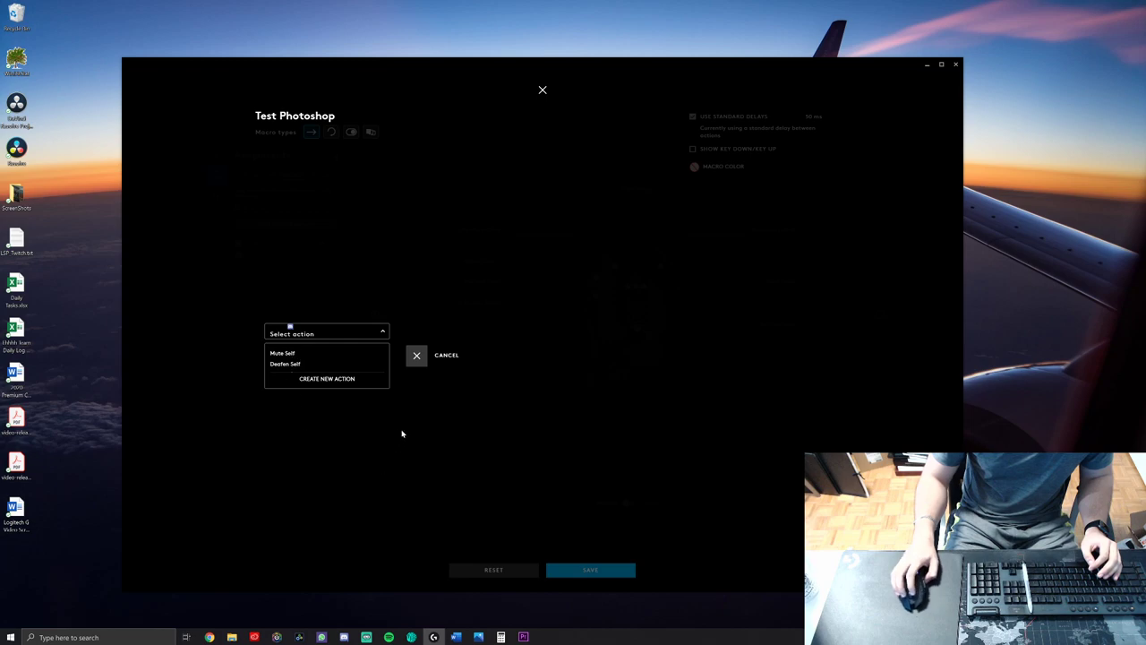
pyautogui.click(416, 356)
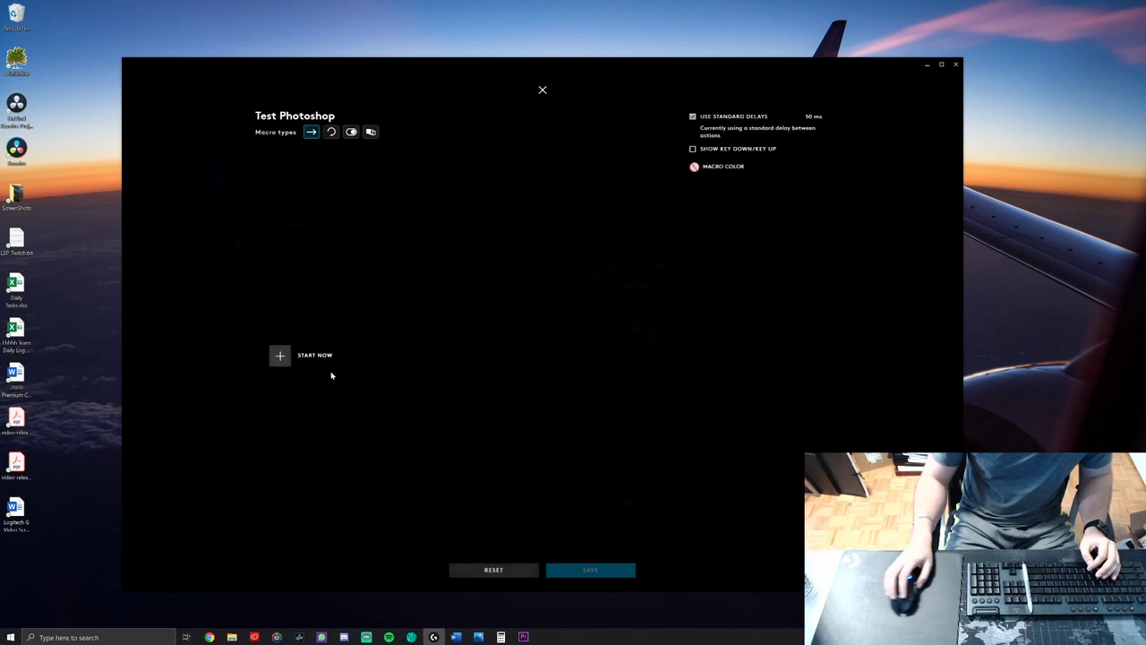
# - Add a launch application step for Photoshop to the Test Photoshop macro
pyautogui.moveTo(349, 380)
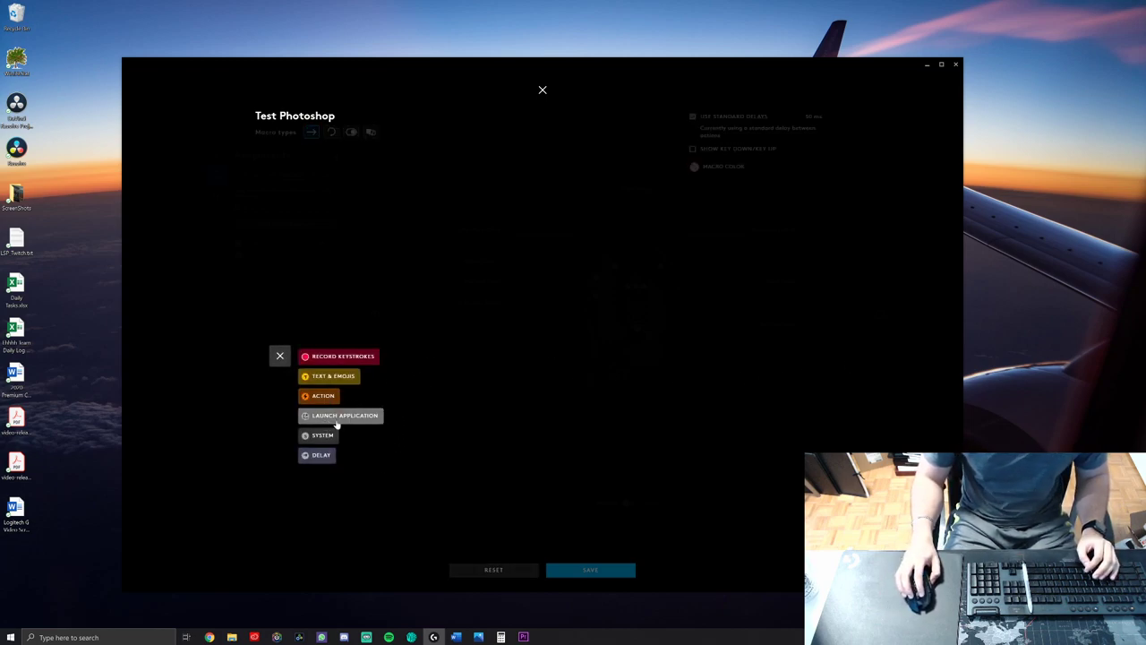
pyautogui.click(374, 419)
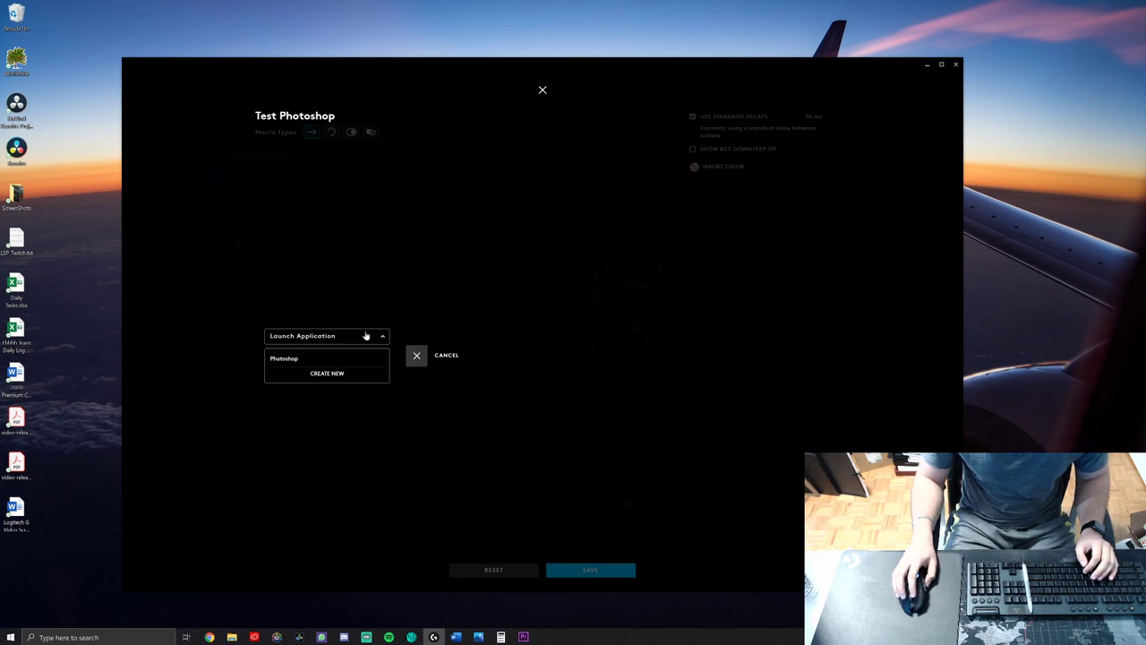
pyautogui.click(293, 361)
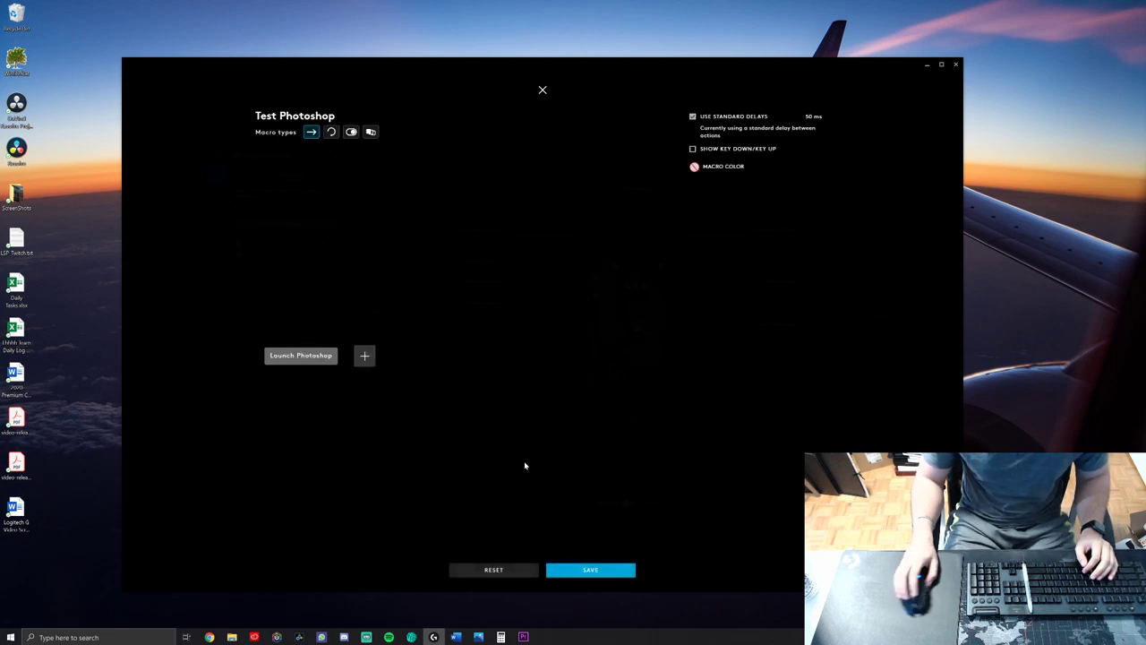
# - Examine the system device commands and other step types that can follow the Photoshop launch, without adding any
pyautogui.click(364, 356)
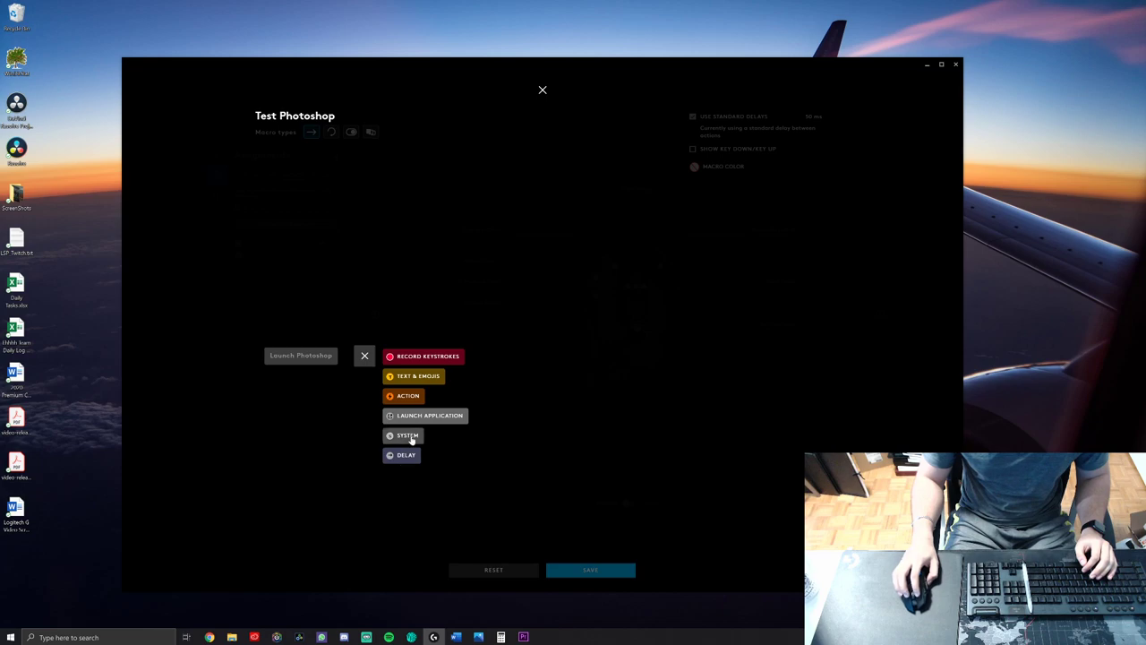
pyautogui.click(399, 437)
pyautogui.click(365, 353)
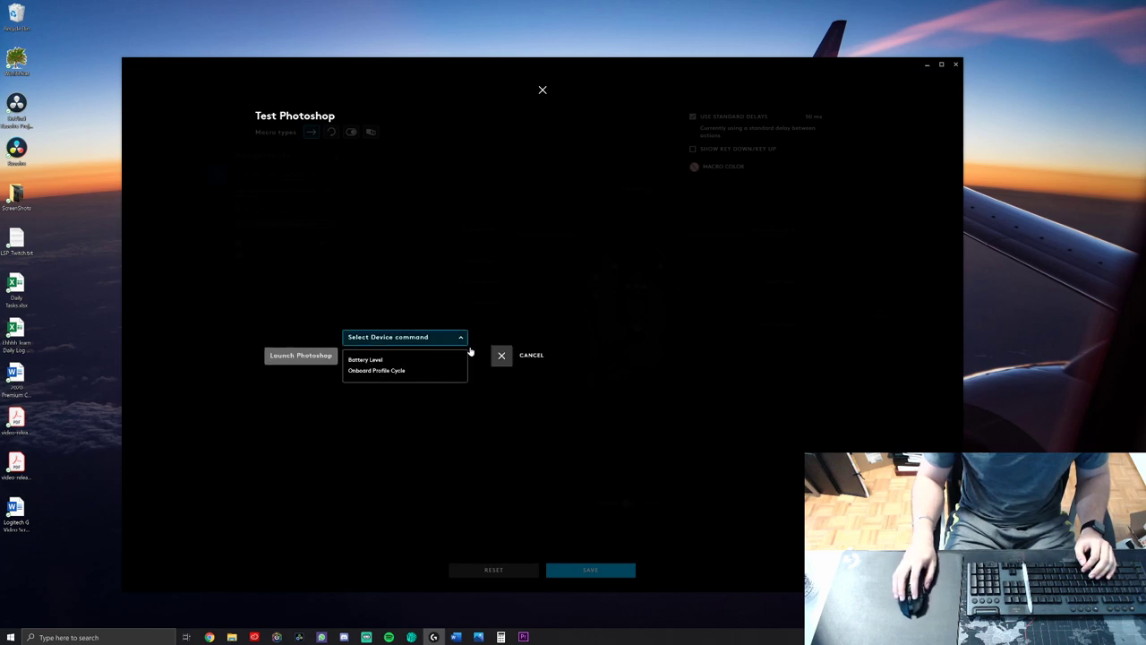
pyautogui.click(501, 355)
pyautogui.click(364, 355)
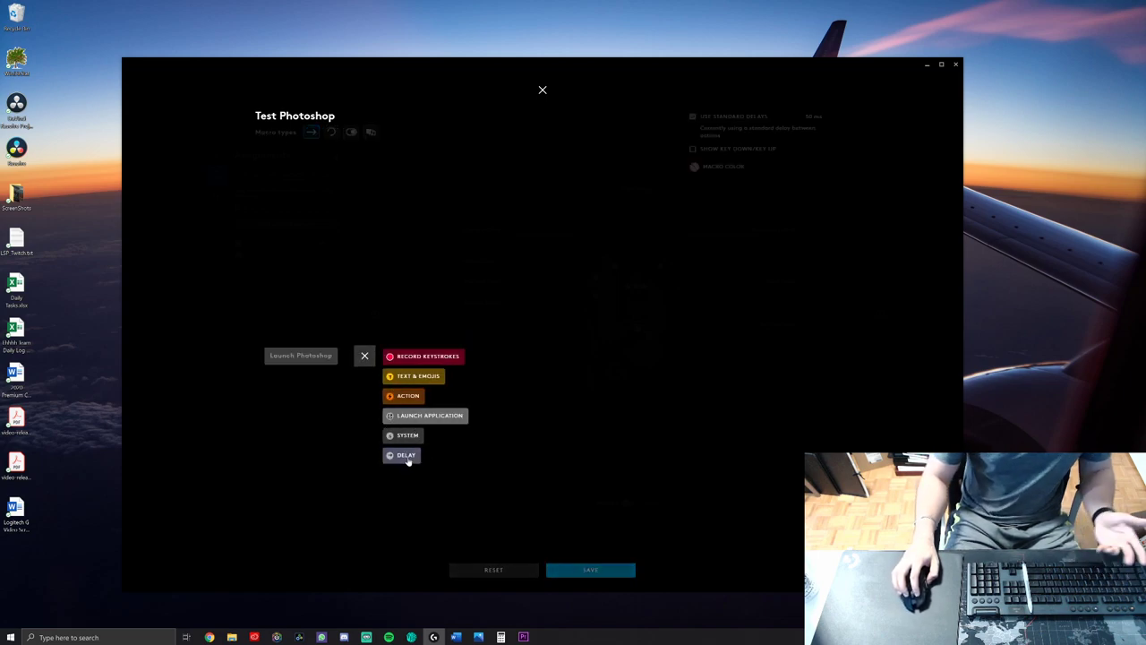
pyautogui.click(327, 417)
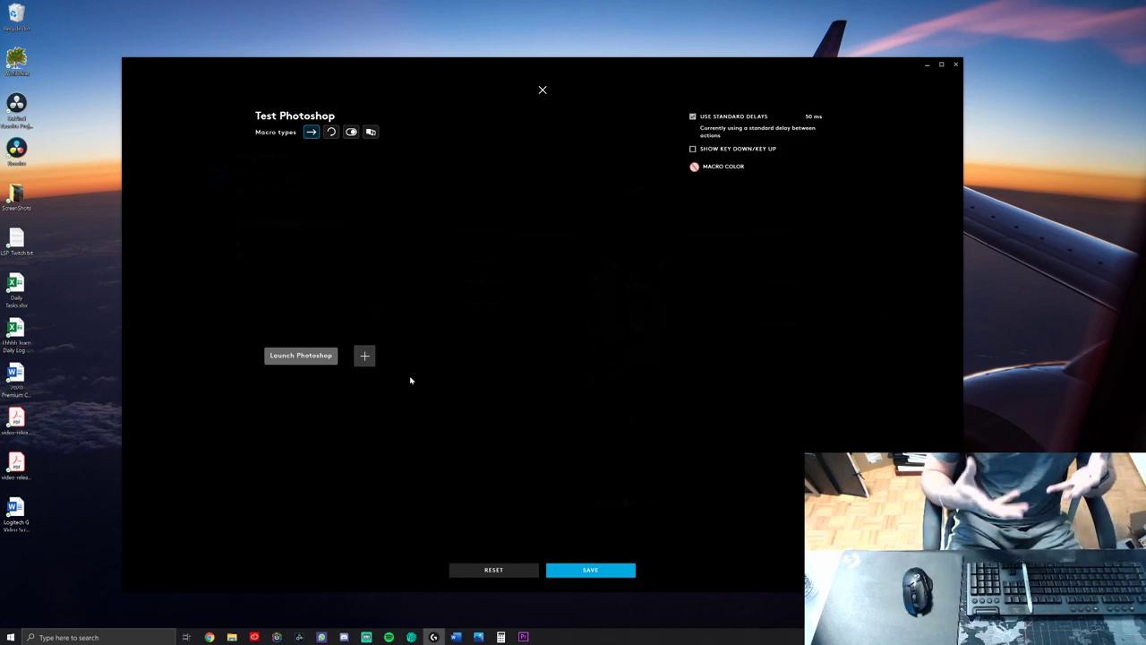
# - Add a delay step after the Photoshop launch in the macro and set it to 1000 ms
pyautogui.click(366, 361)
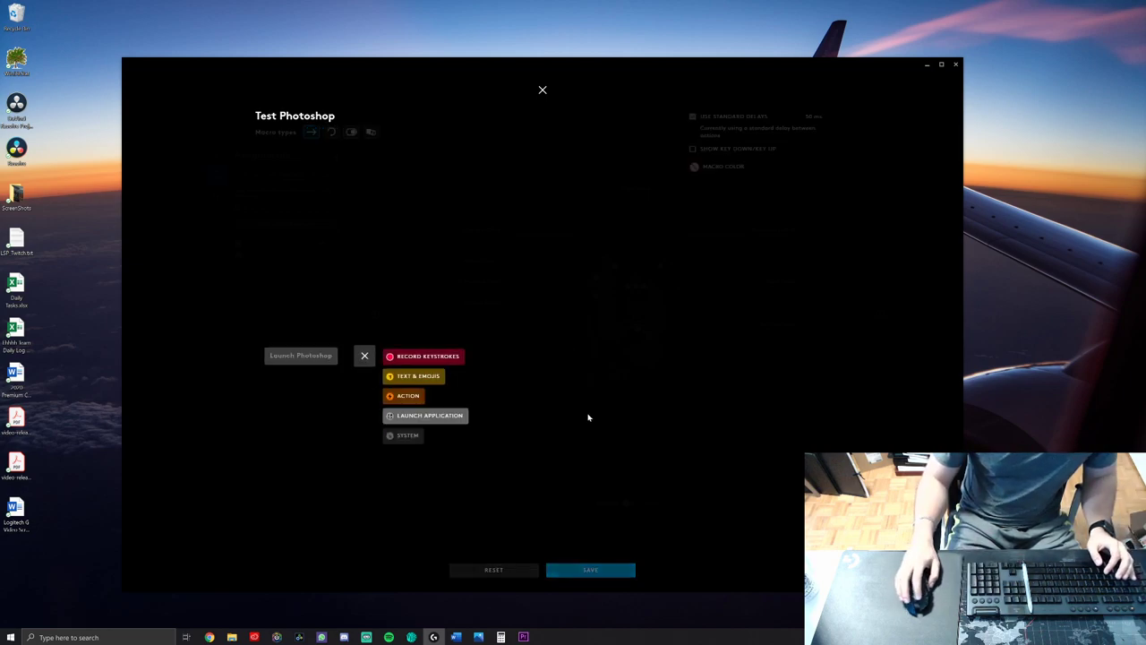
pyautogui.click(403, 457)
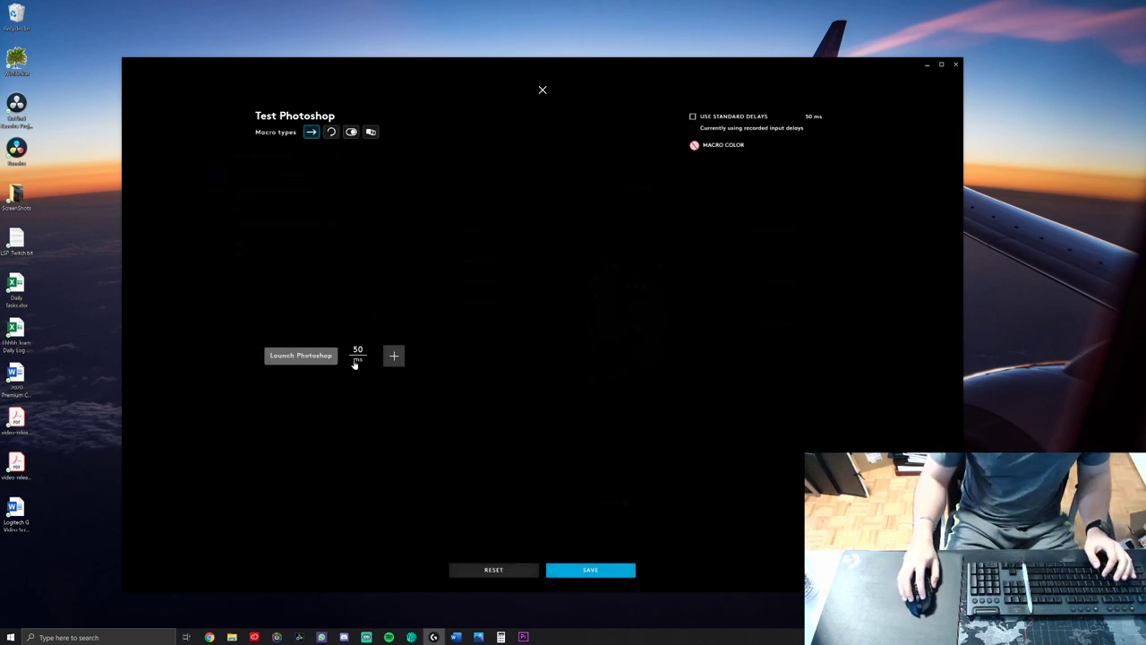
pyautogui.click(358, 353)
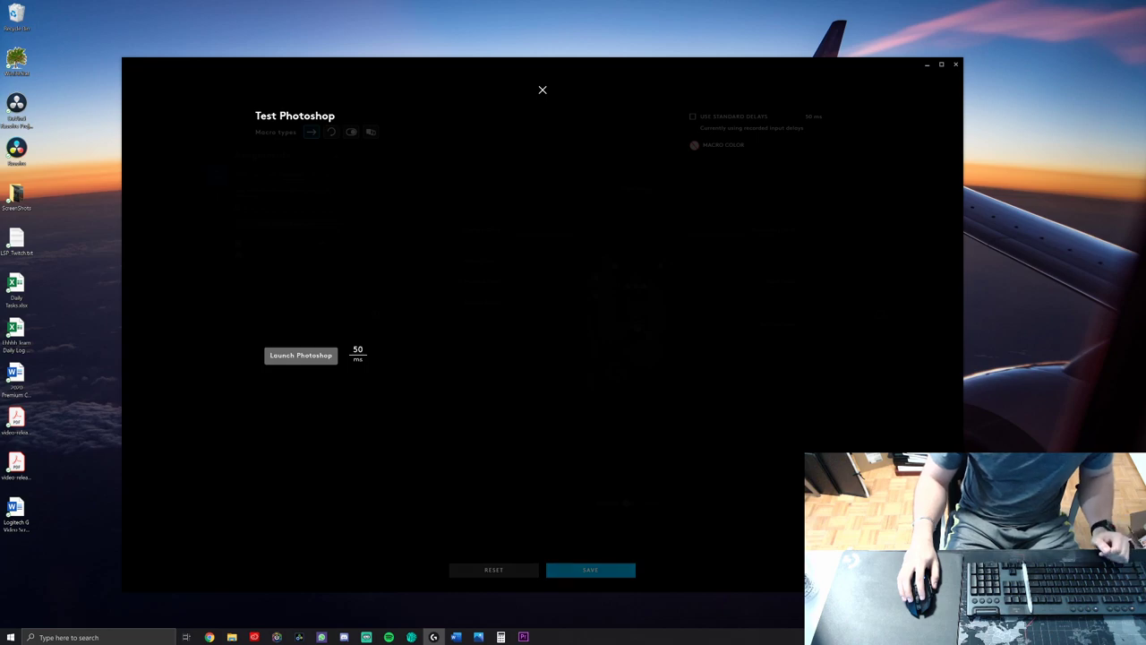
pyautogui.write('10')
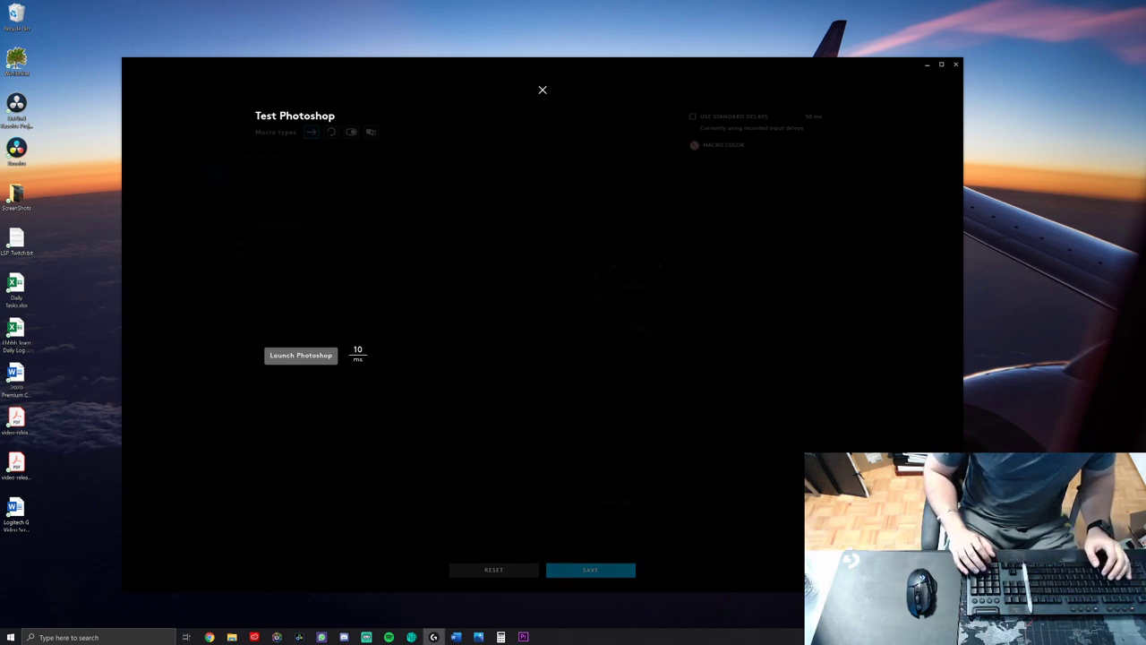
pyautogui.write('0')
pyautogui.click(393, 392)
pyautogui.click(358, 354)
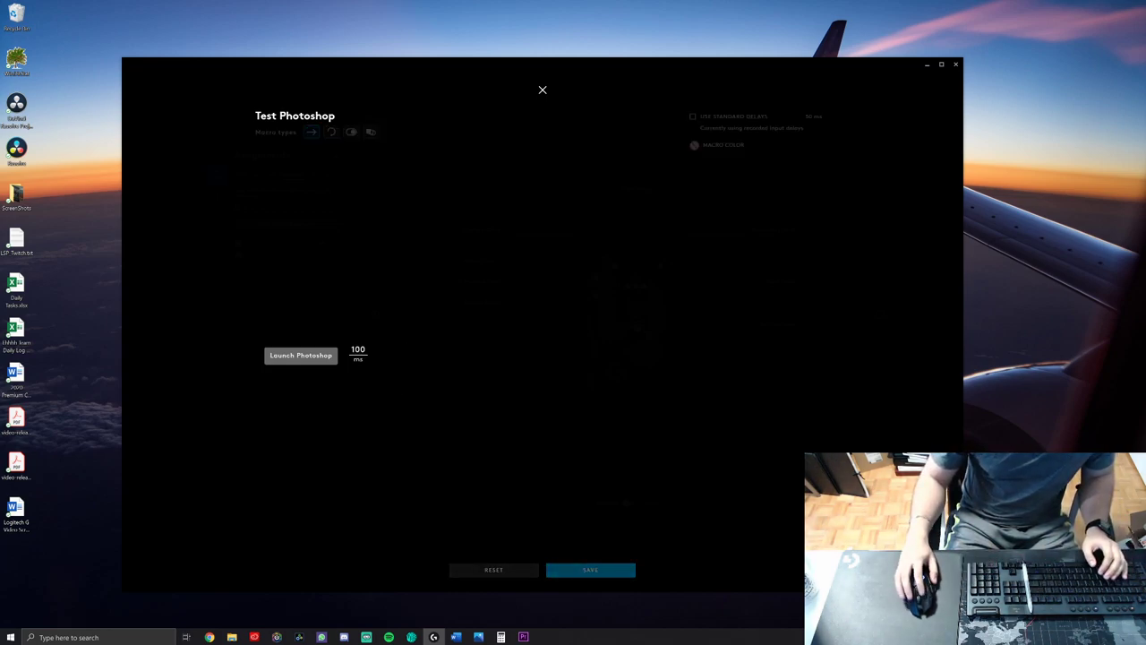
pyautogui.write('0')
pyautogui.click(365, 394)
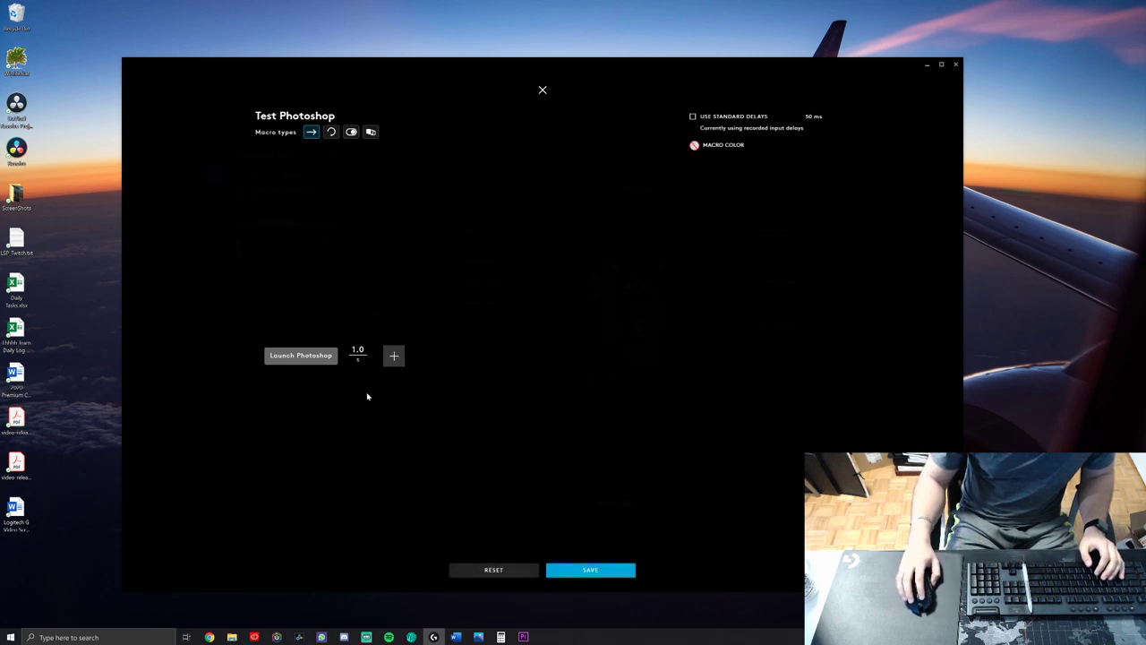
# - Increase the delay after the Photoshop launch to 10000 ms
pyautogui.click(392, 420)
pyautogui.write('000')
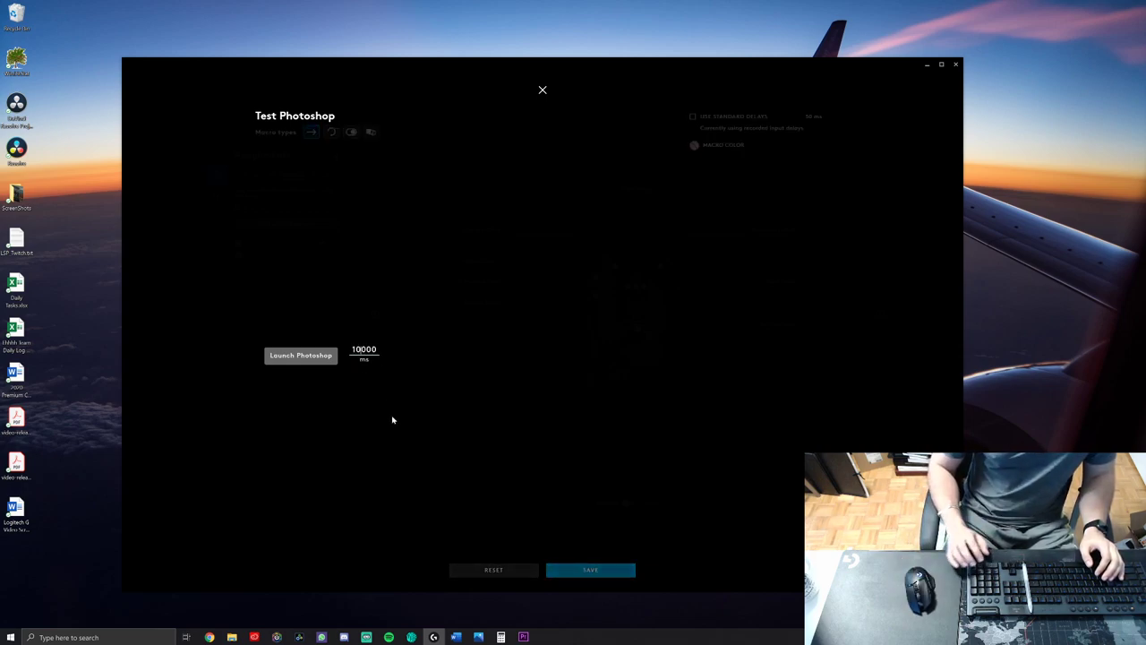
pyautogui.click(430, 373)
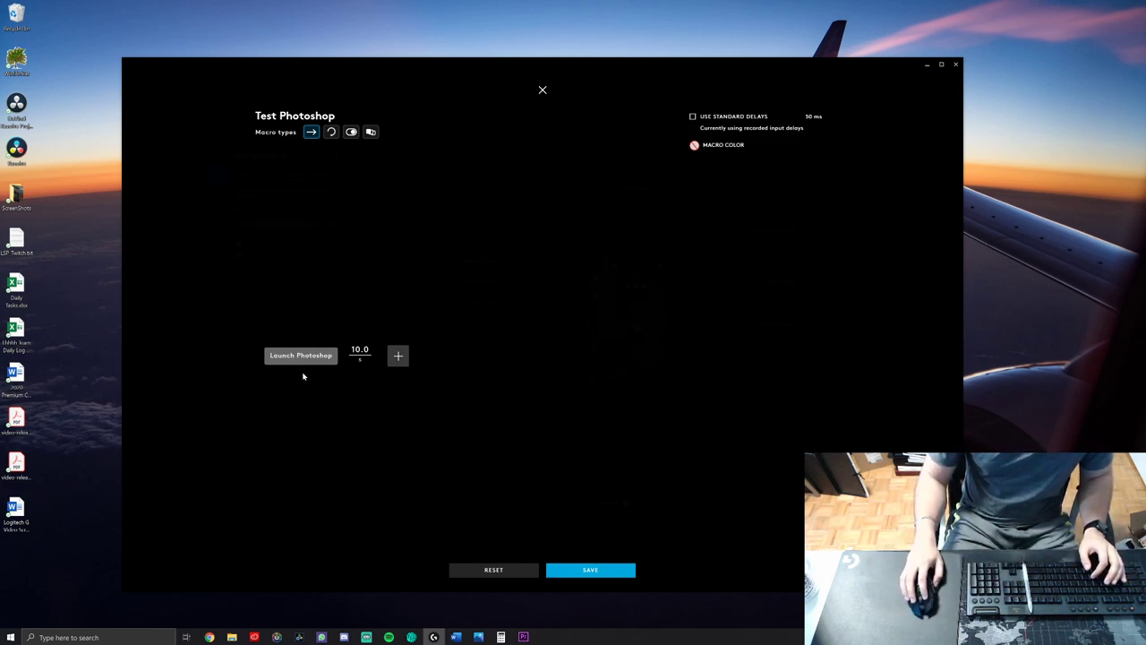
# - Record a Ctrl+N keystroke in the macro after the 10-second delay
pyautogui.click(398, 356)
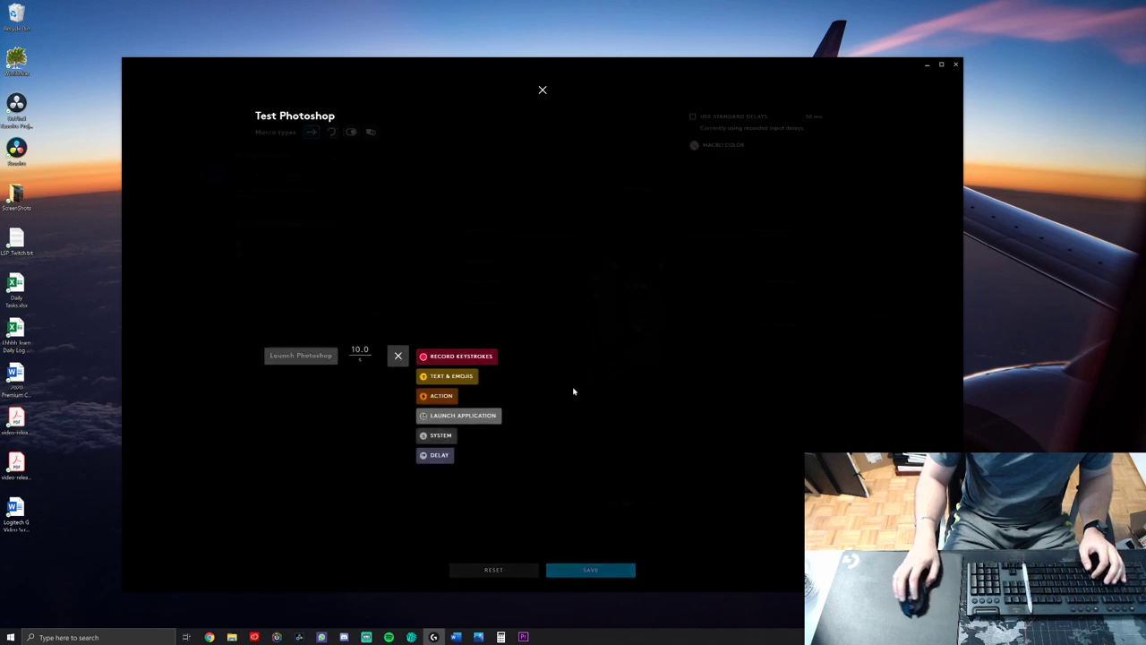
pyautogui.click(474, 358)
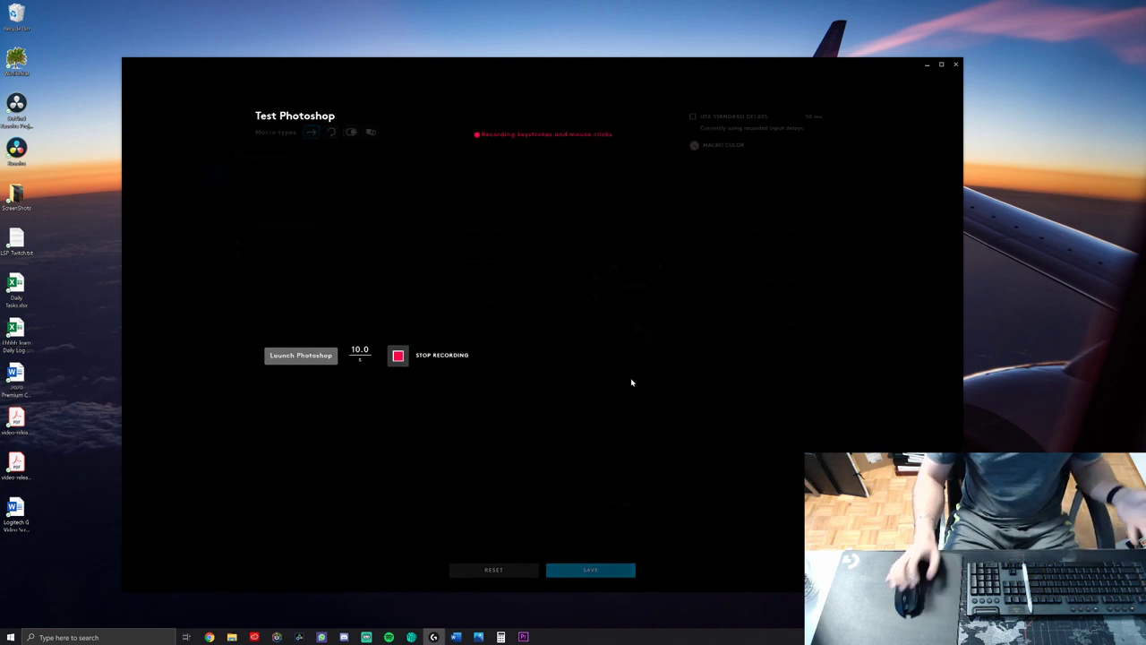
pyautogui.hotkey('ctrl', 'n')
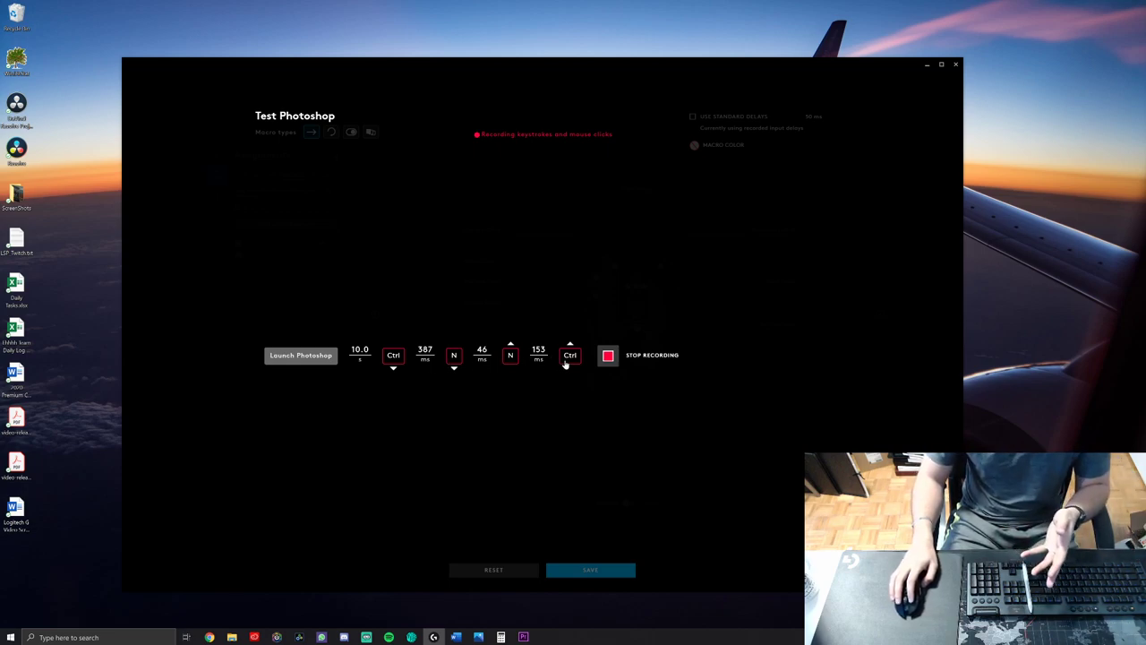
pyautogui.click(607, 356)
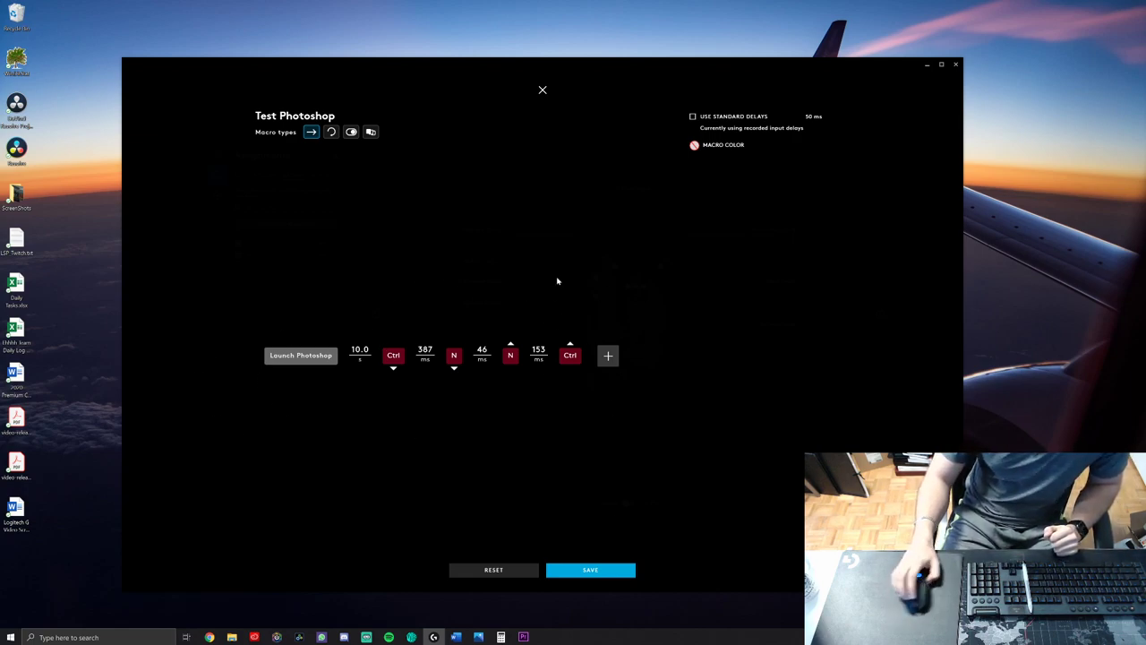
# - Try standard delays on the macro, hide its key down/key up display, and return to the recorded input delays
pyautogui.click(692, 117)
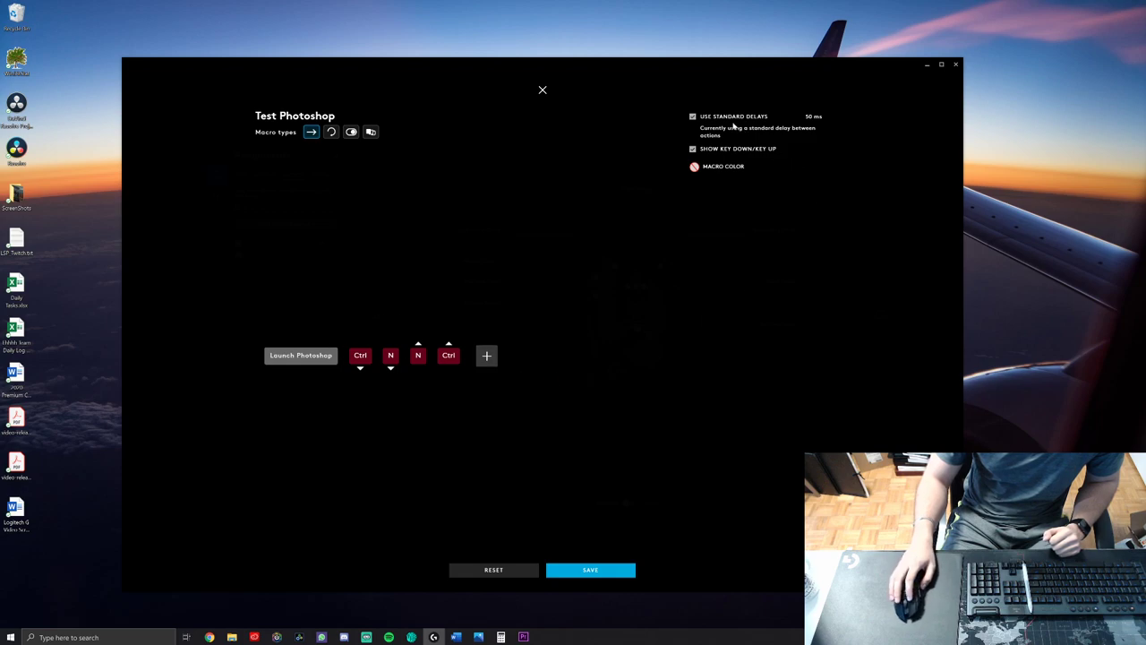
pyautogui.click(693, 117)
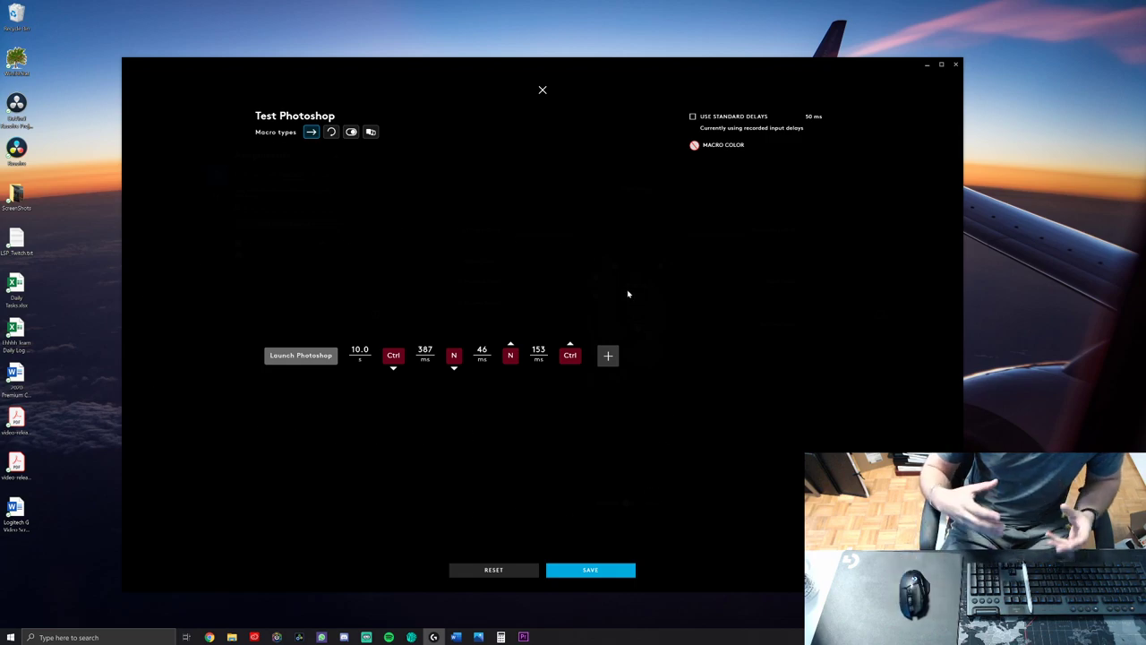
pyautogui.click(692, 117)
pyautogui.click(692, 149)
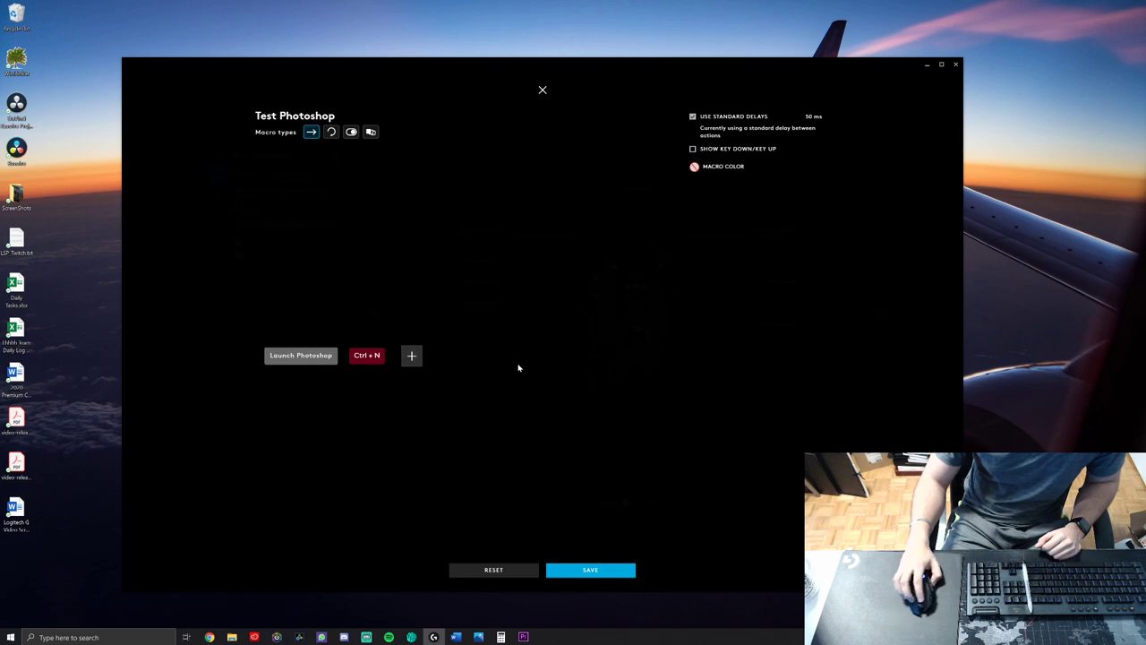
pyautogui.click(692, 117)
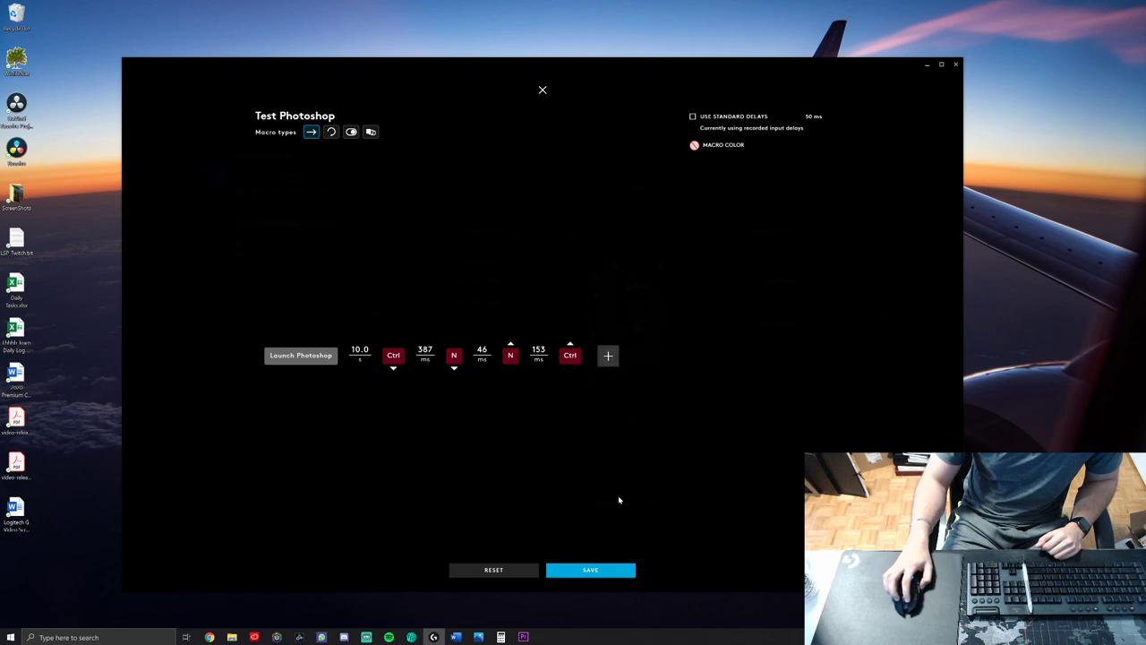
# - Clear all steps from the macro and record a long run of random letter and space keystrokes
pyautogui.click(501, 571)
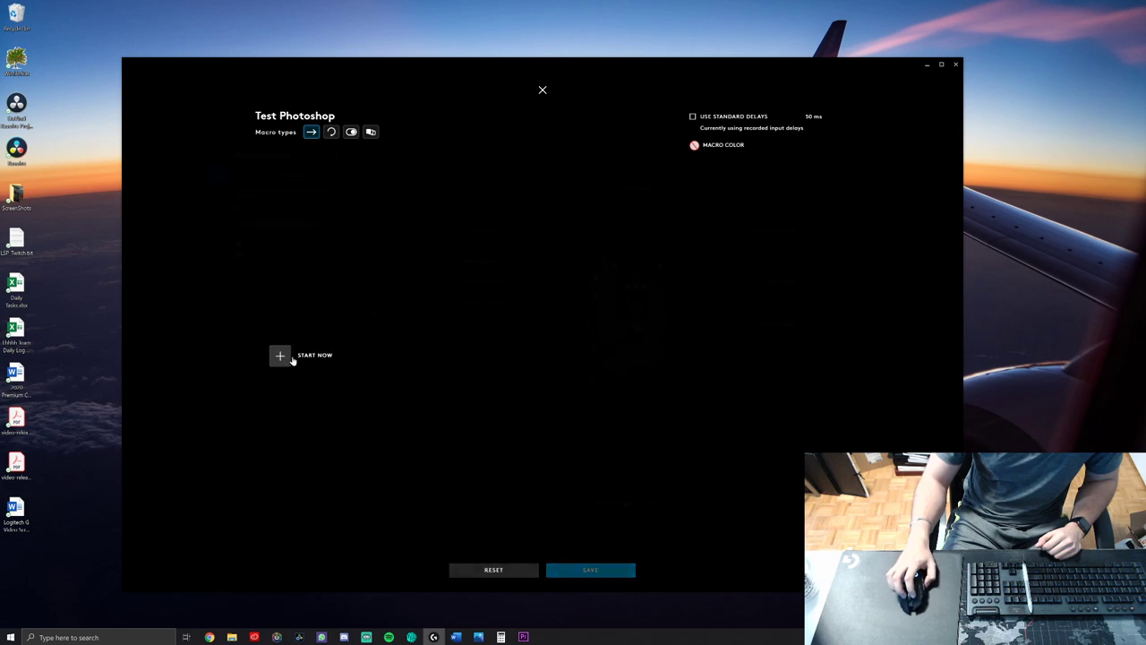
pyautogui.click(278, 356)
pyautogui.click(340, 357)
pyautogui.press('a')
pyautogui.press('a')
pyautogui.press('d')
pyautogui.press('g')
pyautogui.hotkey('space', 's', 'd', 'f')
pyautogui.hotkey('f', 'g', 'space')
pyautogui.press('e')
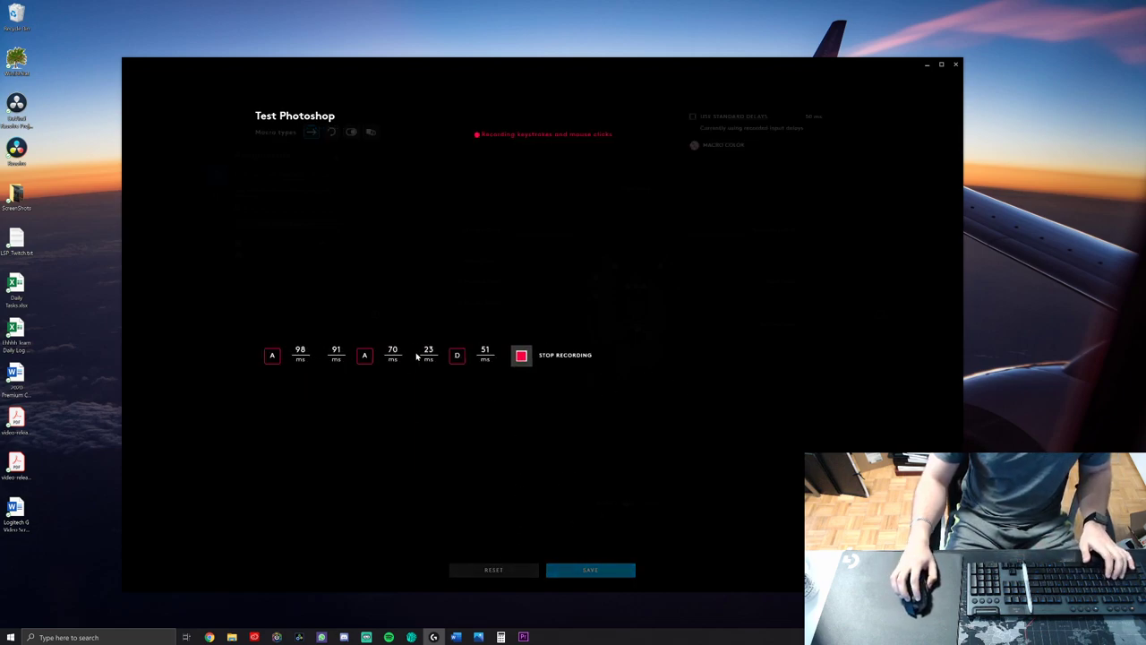
pyautogui.hotkey('s', 'd', 'f')
pyautogui.press('space')
pyautogui.hotkey('f', 'e', 's')
pyautogui.hotkey('s', 'd', 'space')
pyautogui.hotkey('f', 's', 'e')
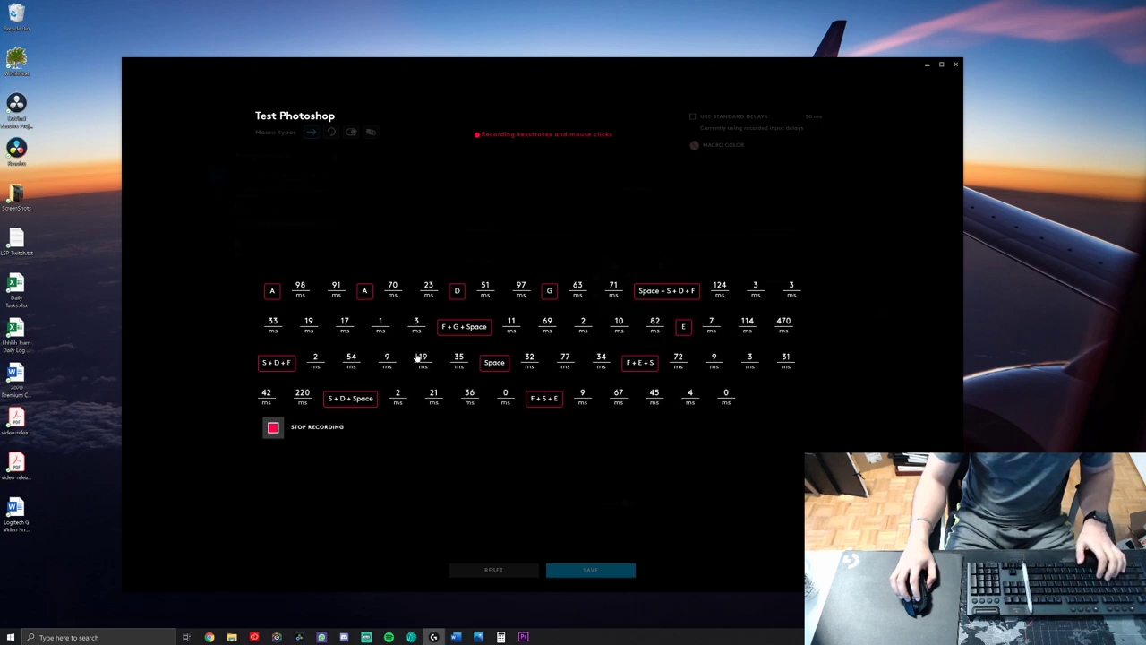
pyautogui.hotkey('space', 'f')
pyautogui.hotkey('e', 'f')
pyautogui.hotkey('space', 'shift', 's')
pyautogui.hotkey('f', 'space', 's')
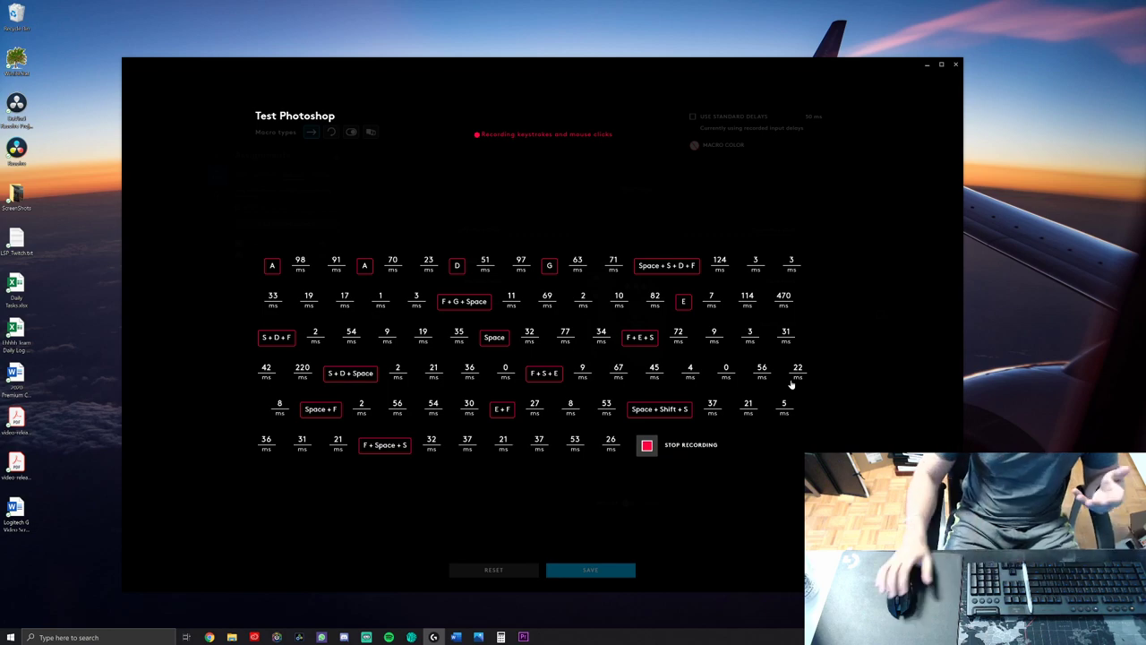
pyautogui.click(649, 451)
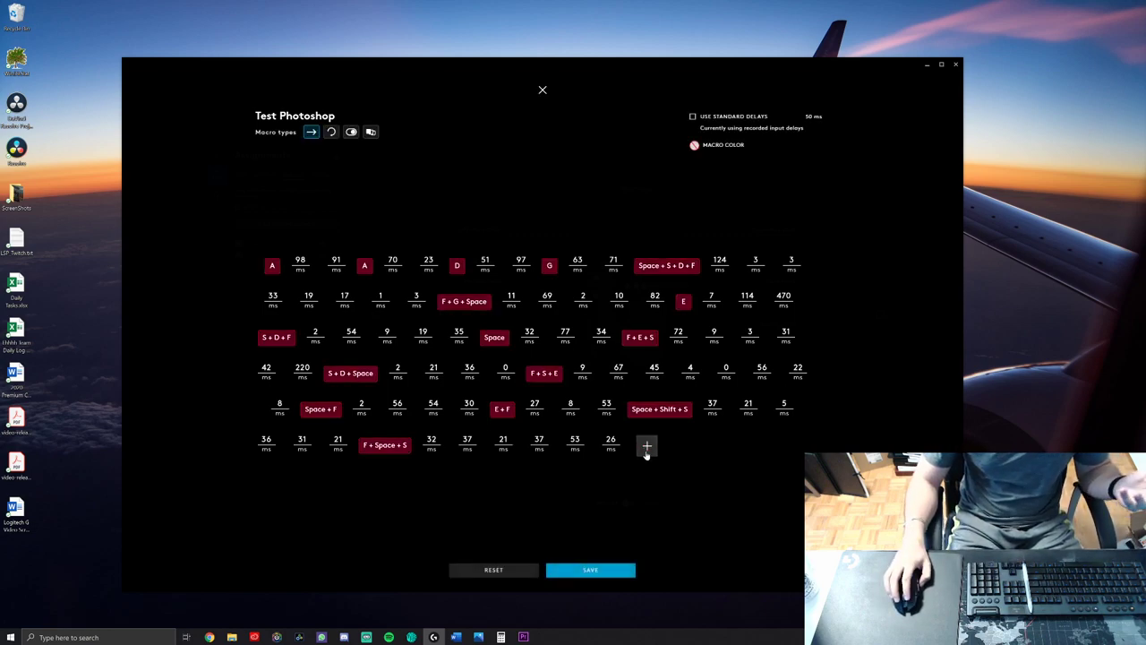
# - Clear the recorded keystrokes and add a launch application step using the existing Photoshop entry
pyautogui.click(504, 569)
pyautogui.click(283, 356)
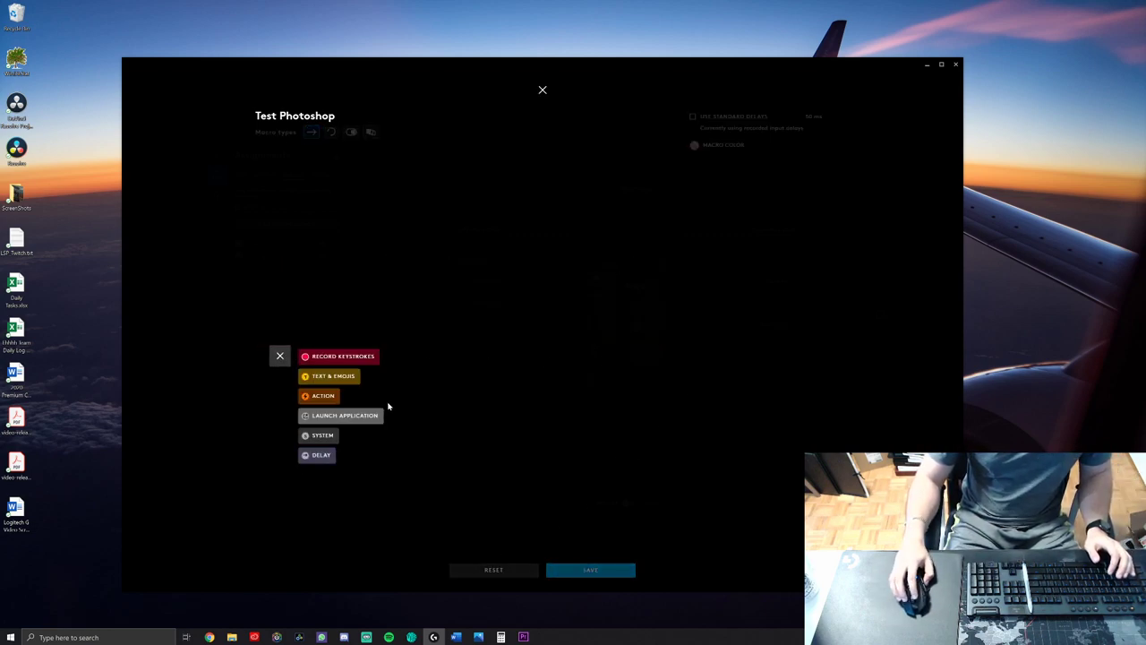
pyautogui.click(376, 414)
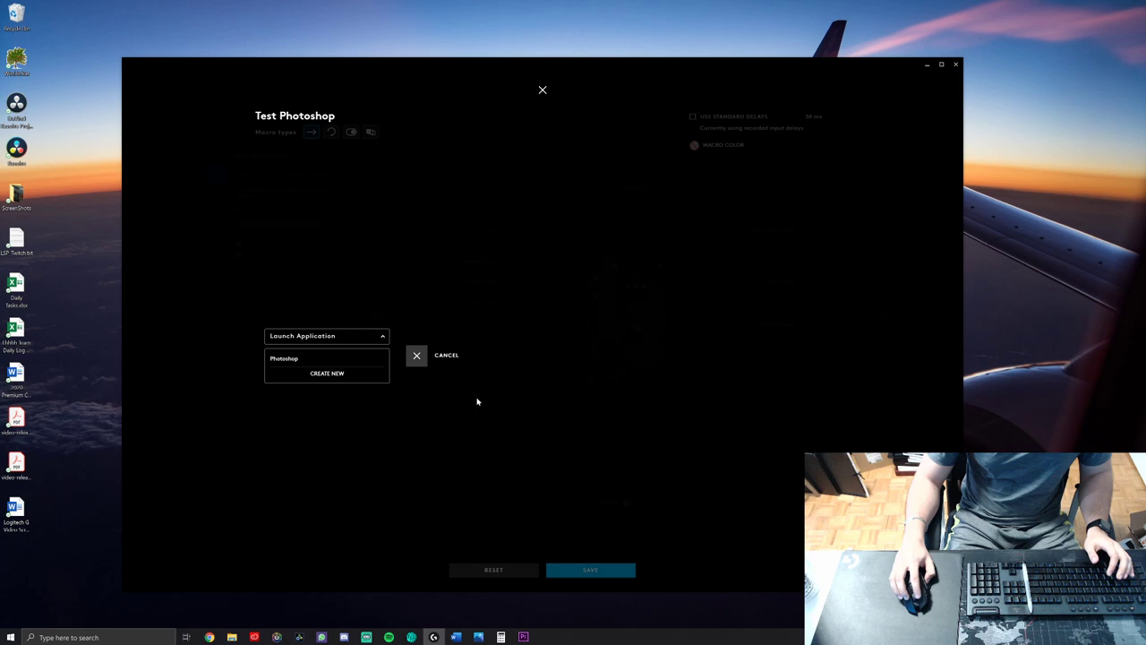
pyautogui.click(338, 376)
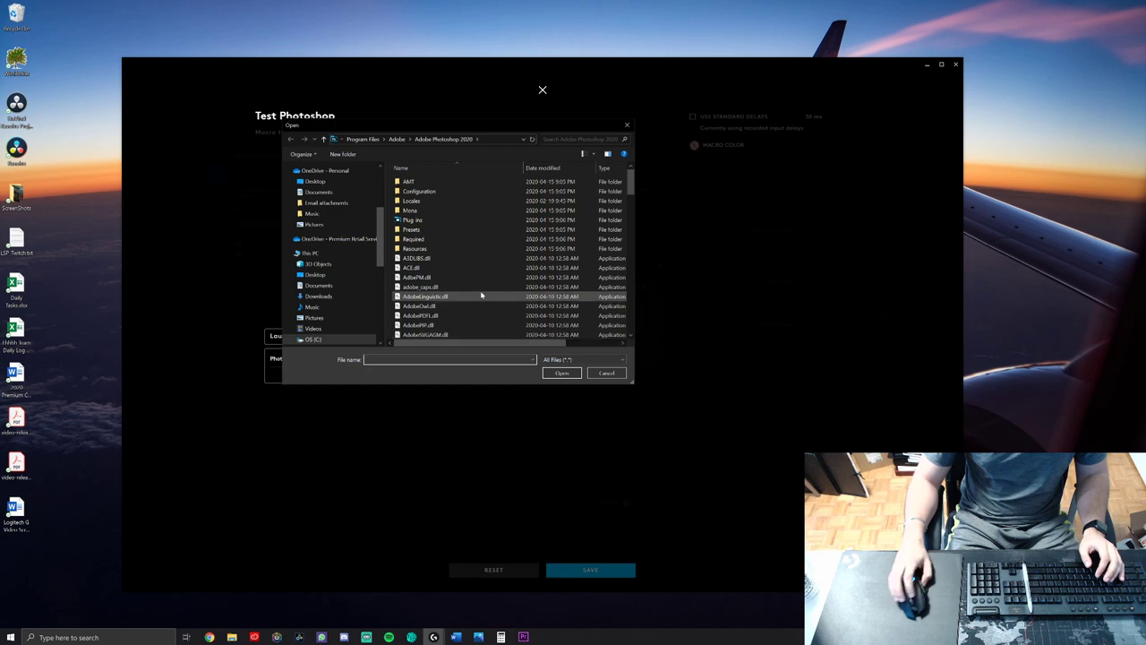
pyautogui.scroll(-15, 480, 296)
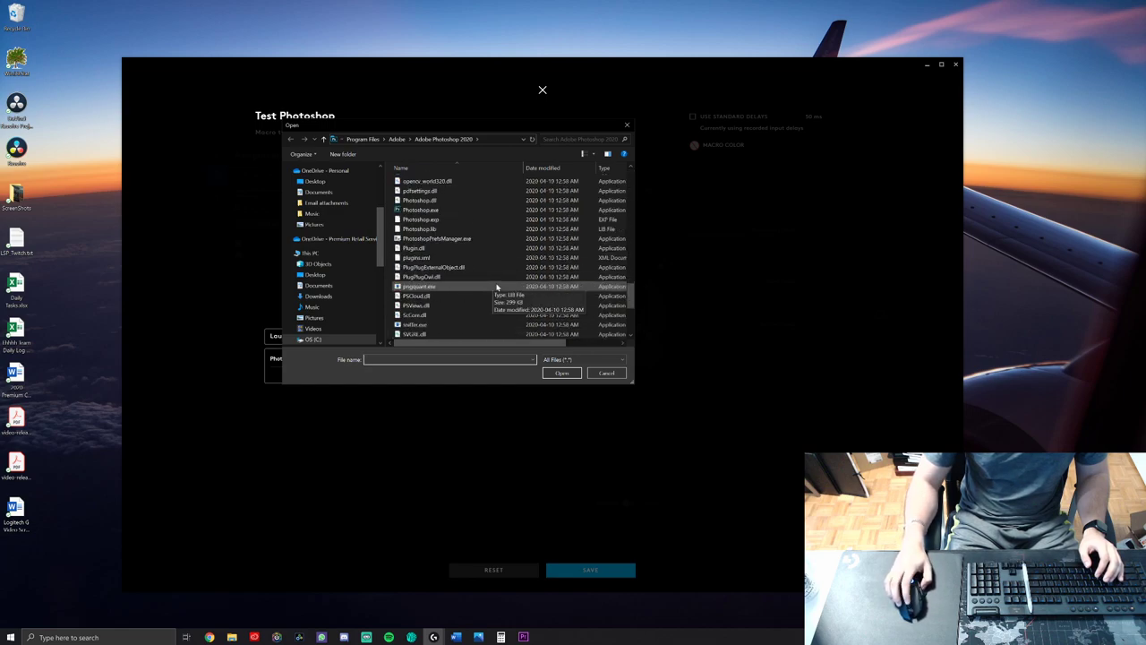
pyautogui.scroll(2, 496, 287)
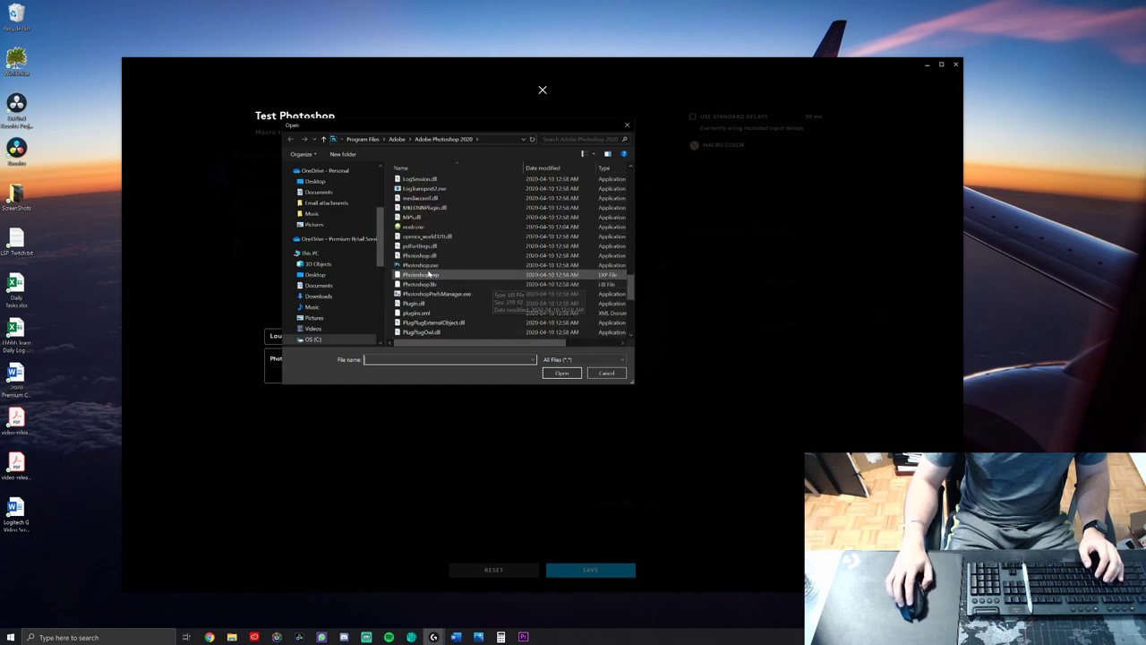
pyautogui.click(606, 373)
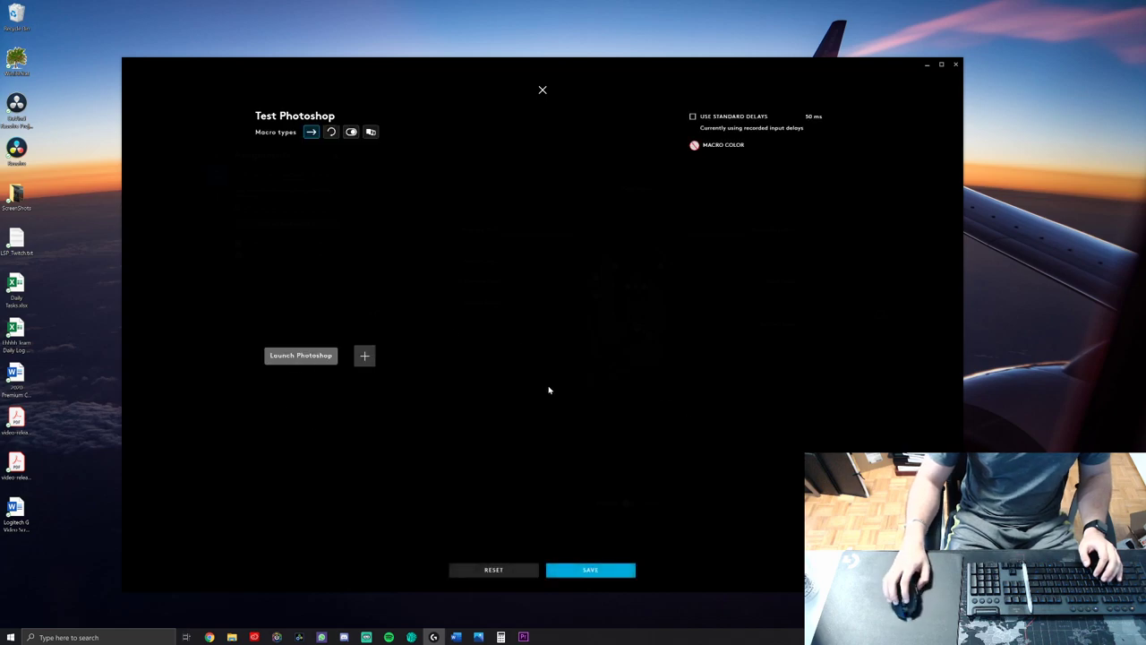
# - Add a delay step after the Photoshop launch and set it to 10000 ms
pyautogui.click(364, 356)
pyautogui.click(413, 355)
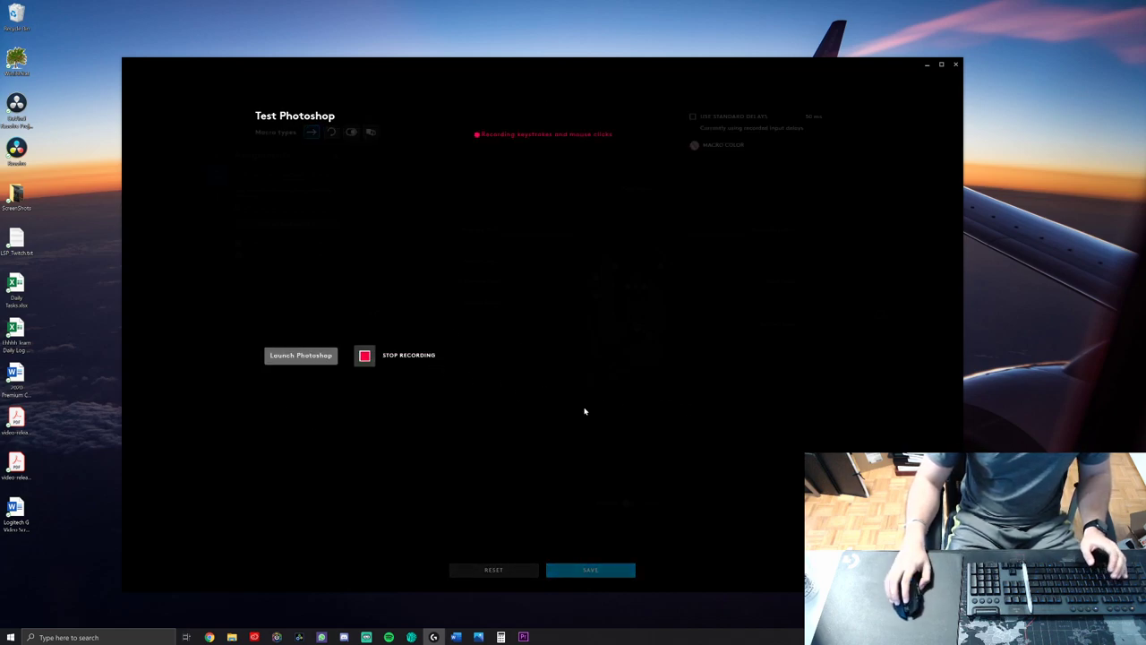
pyautogui.click(364, 356)
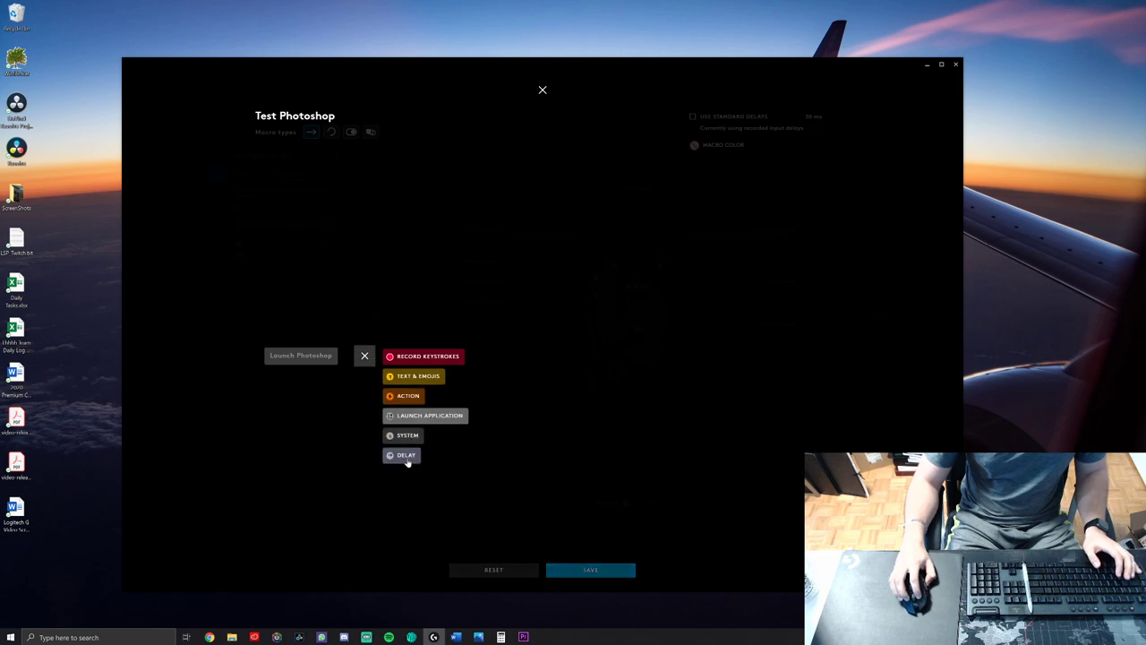
pyautogui.click(357, 349)
pyautogui.write('10')
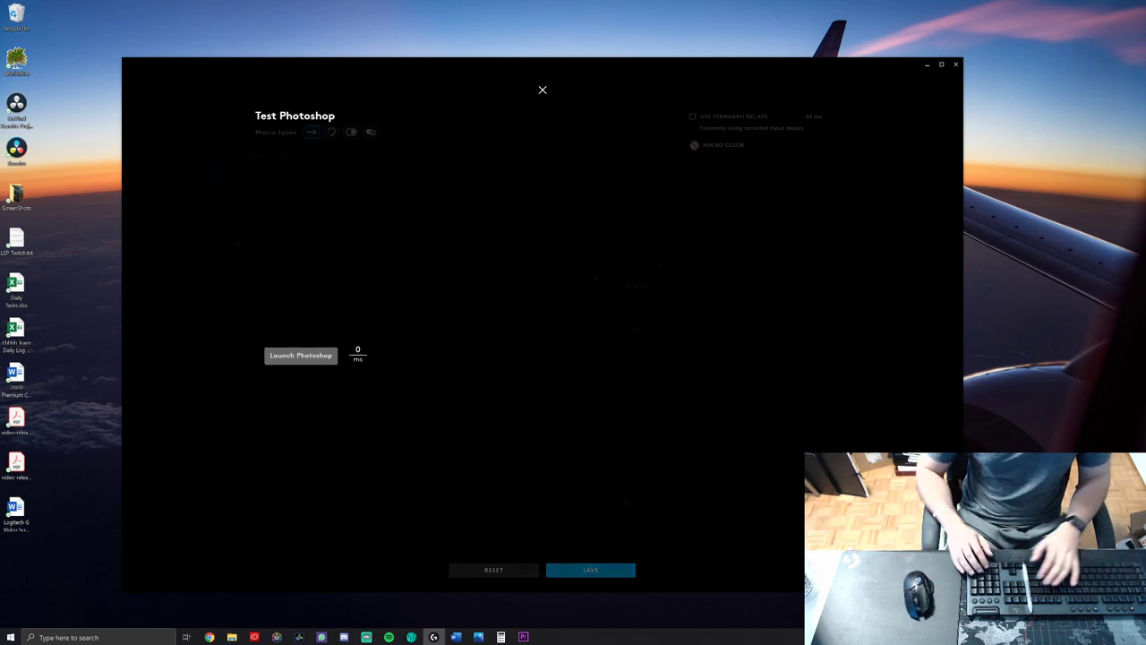
pyautogui.write('00')
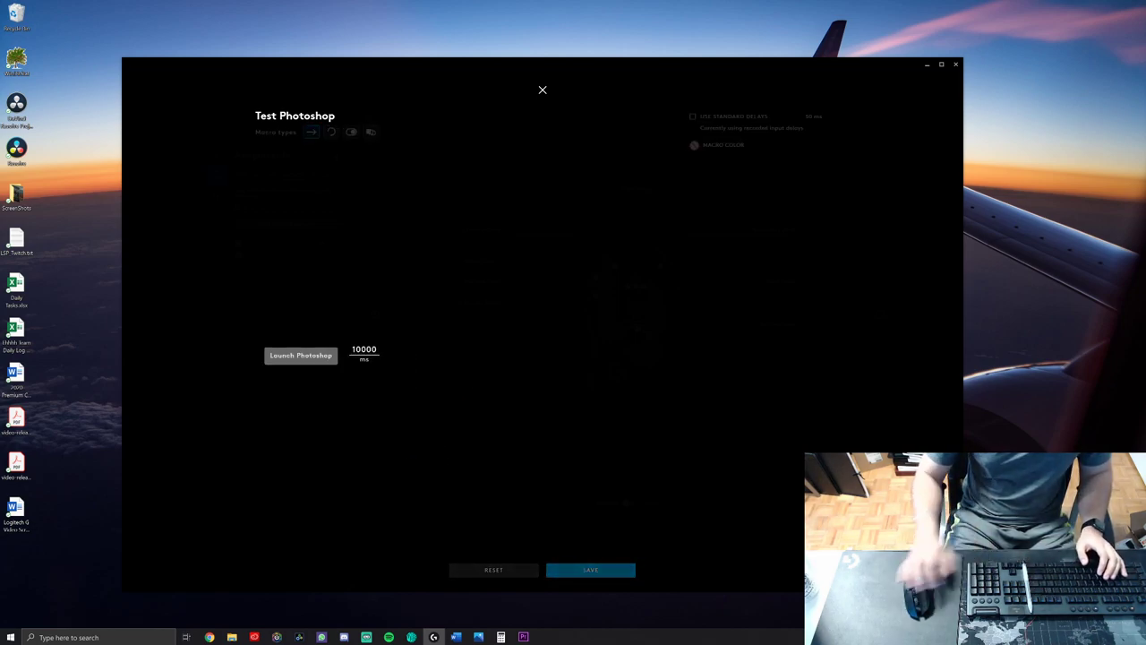
pyautogui.press('Return')
# - Record a Ctrl+N keystroke following the Photoshop launch and its delay, and end the recording
pyautogui.moveTo(398, 356)
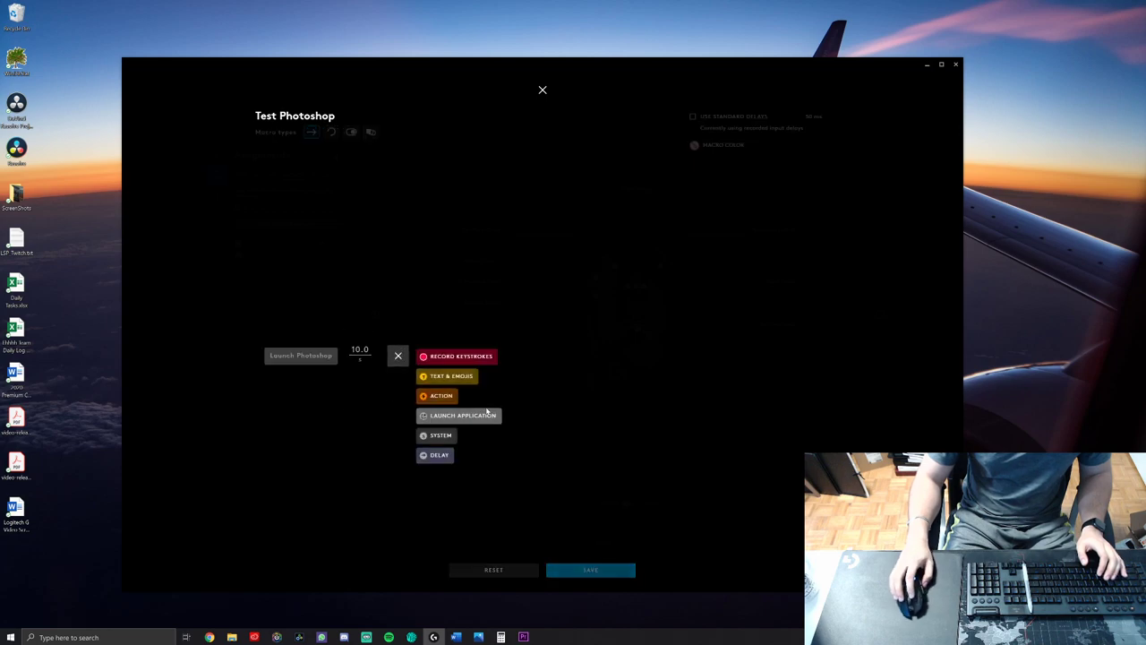
pyautogui.click(459, 355)
pyautogui.hotkey('ctrl', 'n')
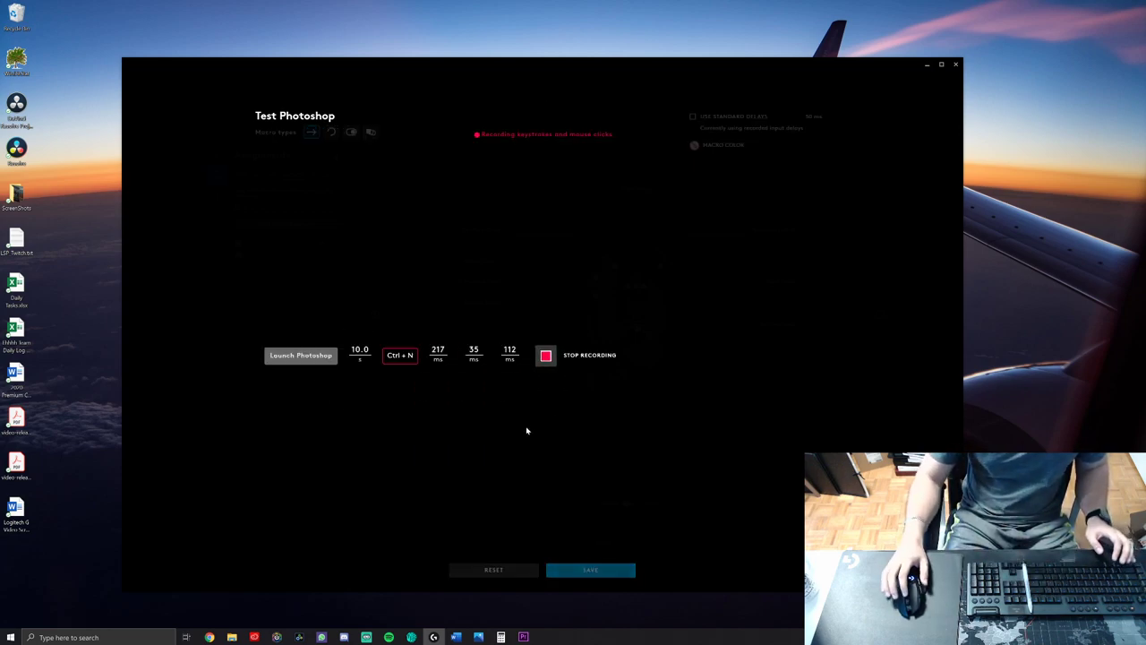
pyautogui.click(546, 355)
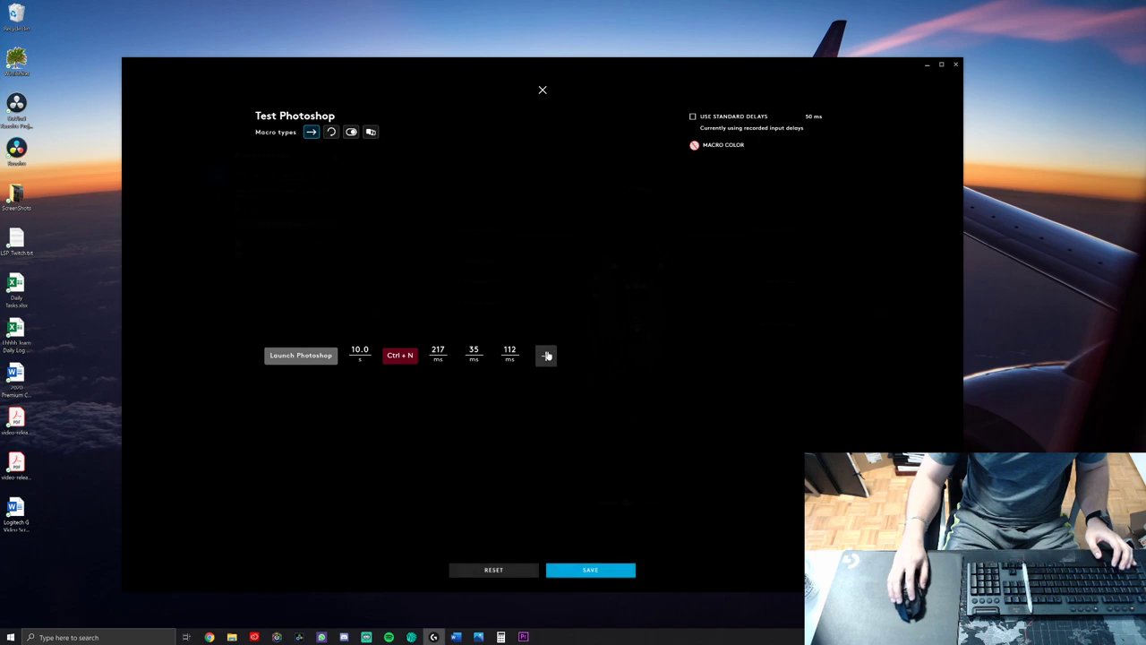
# - Remove every action and delay after the Photoshop launch from the macro, leaving only the launch action
pyautogui.click(512, 362)
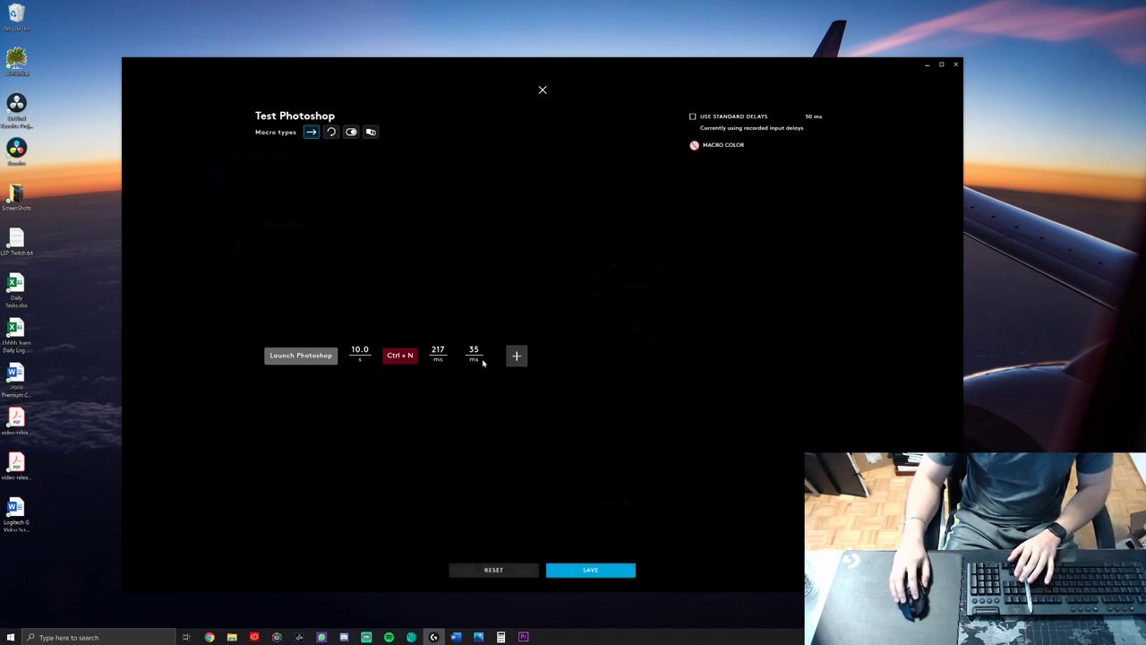
pyautogui.click(474, 362)
pyautogui.click(437, 362)
pyautogui.click(407, 362)
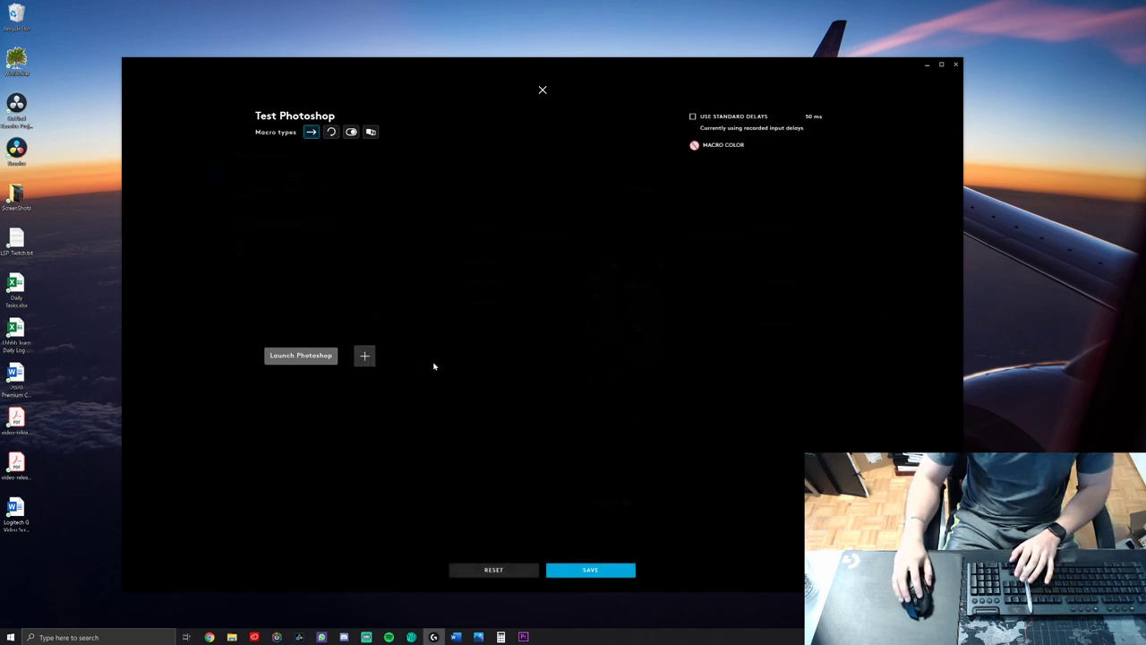
# - Add a 10000 ms delay directly after the Photoshop launch action
pyautogui.click(366, 356)
pyautogui.click(402, 455)
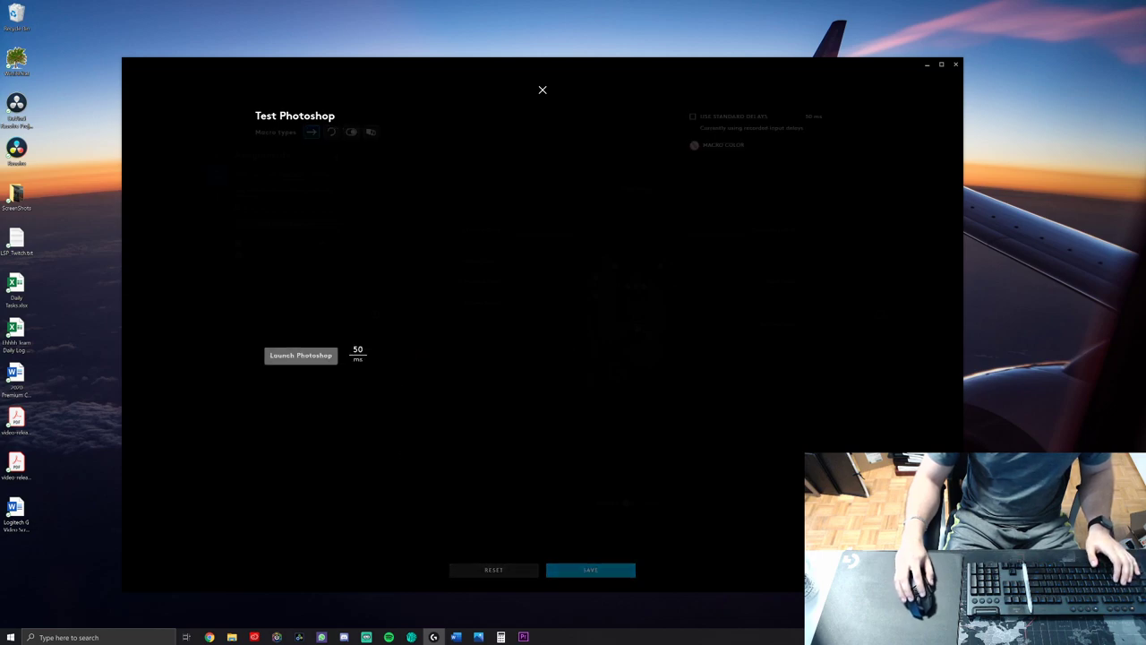
pyautogui.press('BackSpace')
pyautogui.write('10000')
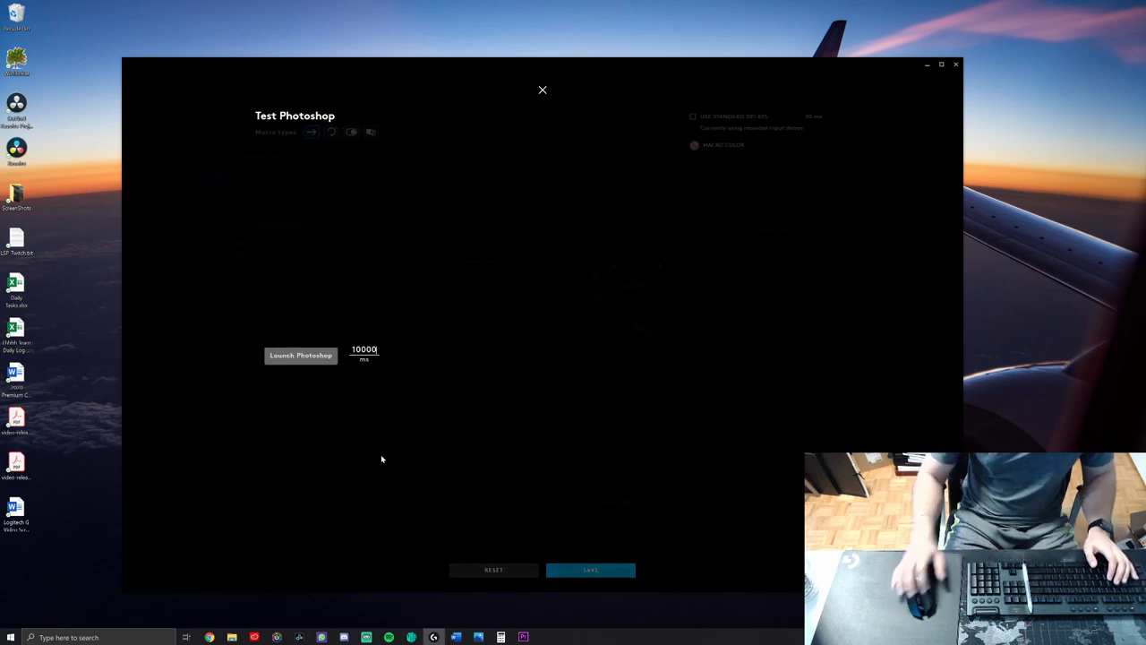
pyautogui.press('Return')
# - Record a Ctrl+N keystroke following the 10-second delay and end the recording
pyautogui.click(397, 355)
pyautogui.click(445, 358)
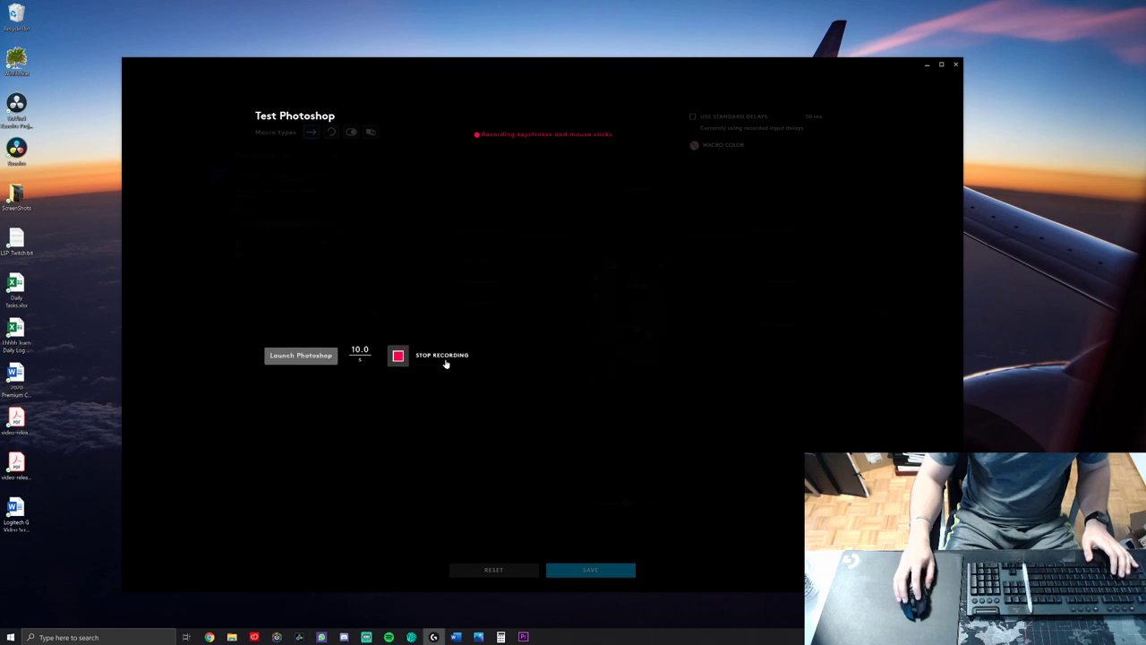
pyautogui.hotkey('ctrl', 'n')
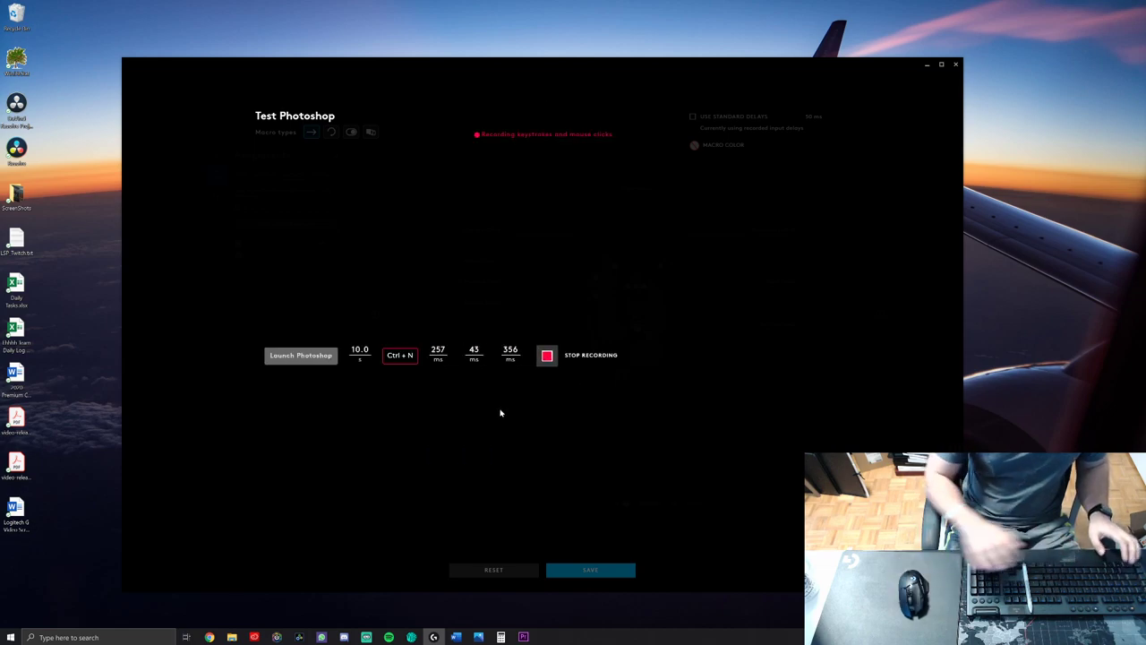
pyautogui.click(545, 358)
# - Delete the three recorded millisecond delays that follow the Ctrl+N keystroke
pyautogui.click(406, 357)
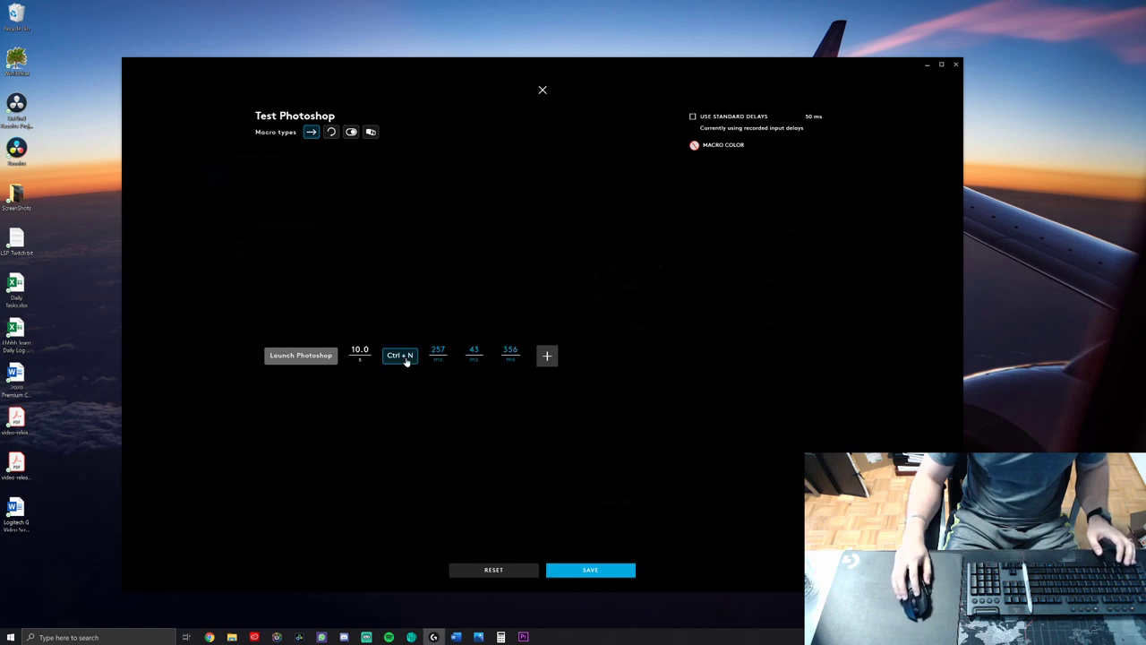
pyautogui.moveTo(406, 357); pyautogui.dragTo(445, 373)
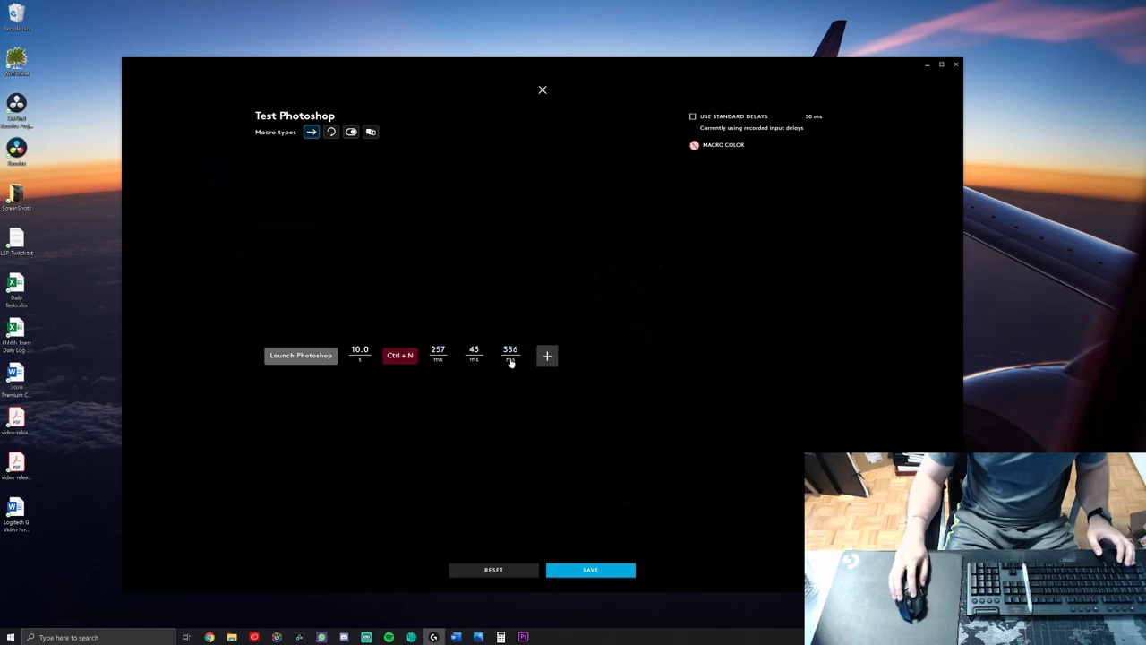
pyautogui.click(473, 359)
pyautogui.press('Delete')
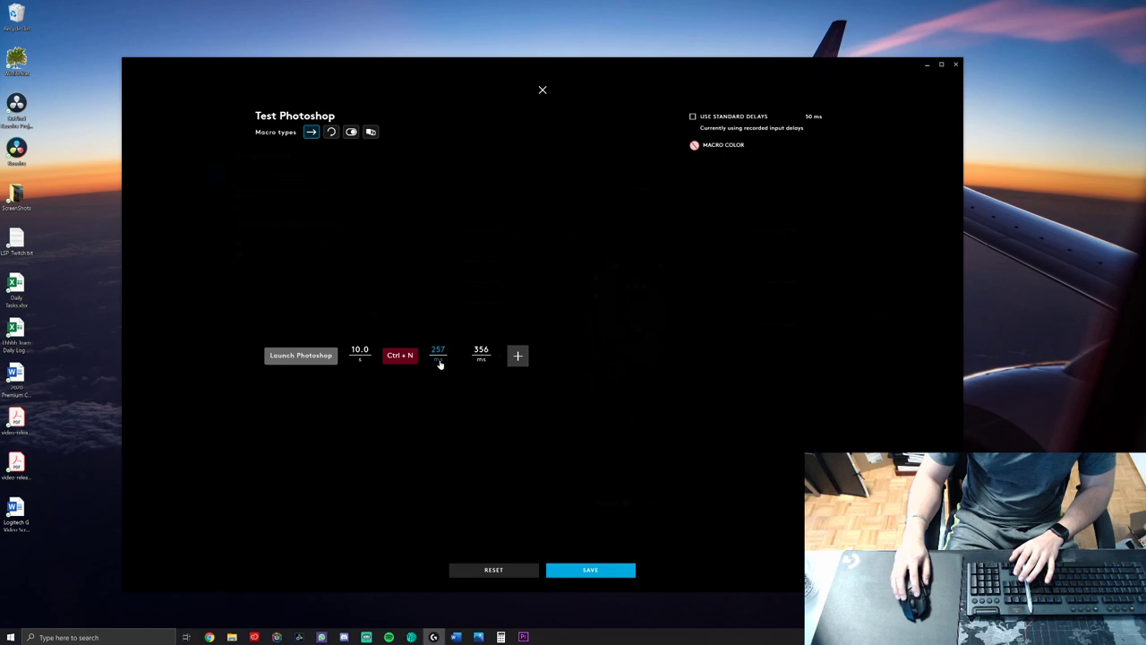
pyautogui.click(439, 358)
pyautogui.press('Delete')
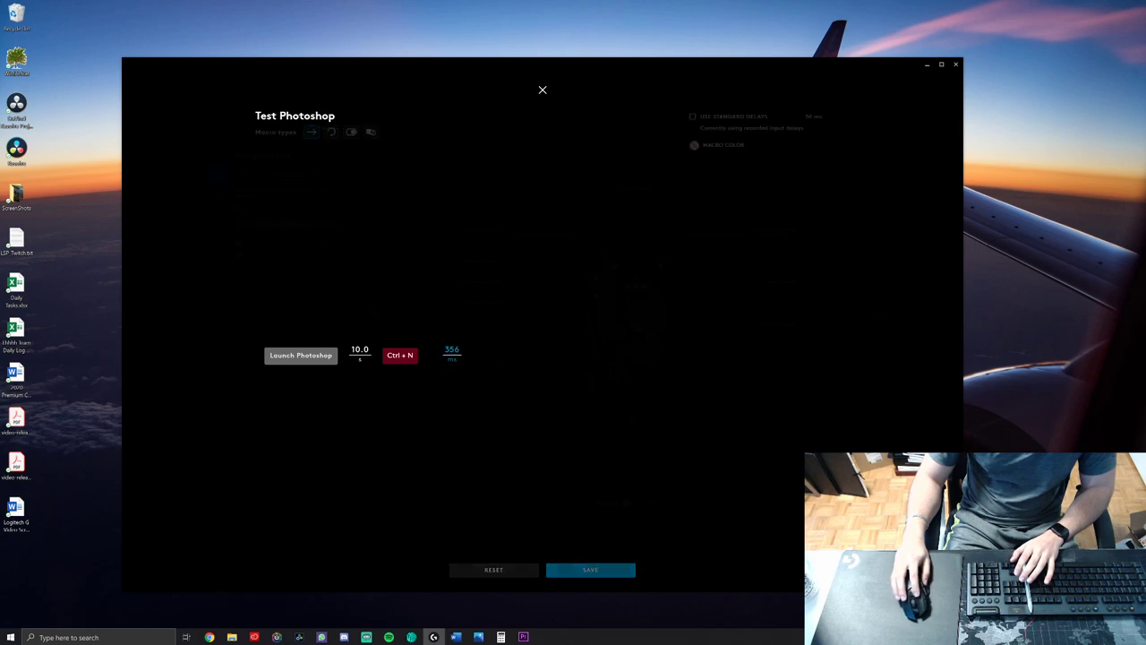
pyautogui.press('Delete')
# - Show separate key down/key up events for Ctrl+N using the standard delays options, restore recorded input delays, and save the macro
pyautogui.click(692, 117)
pyautogui.click(692, 148)
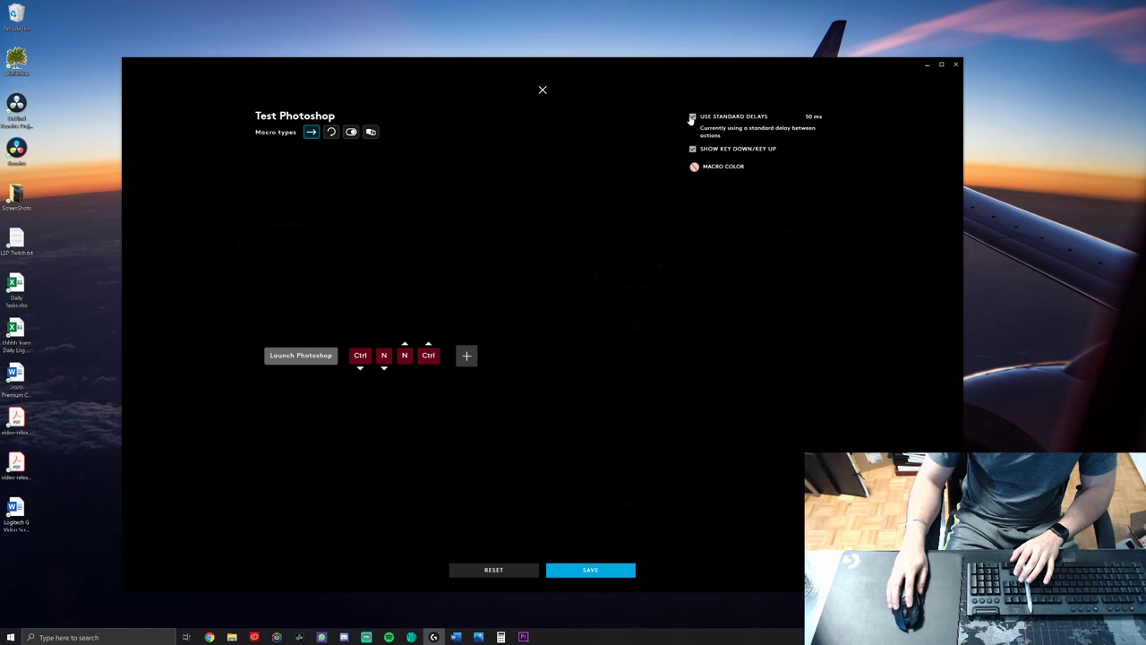
pyautogui.click(692, 117)
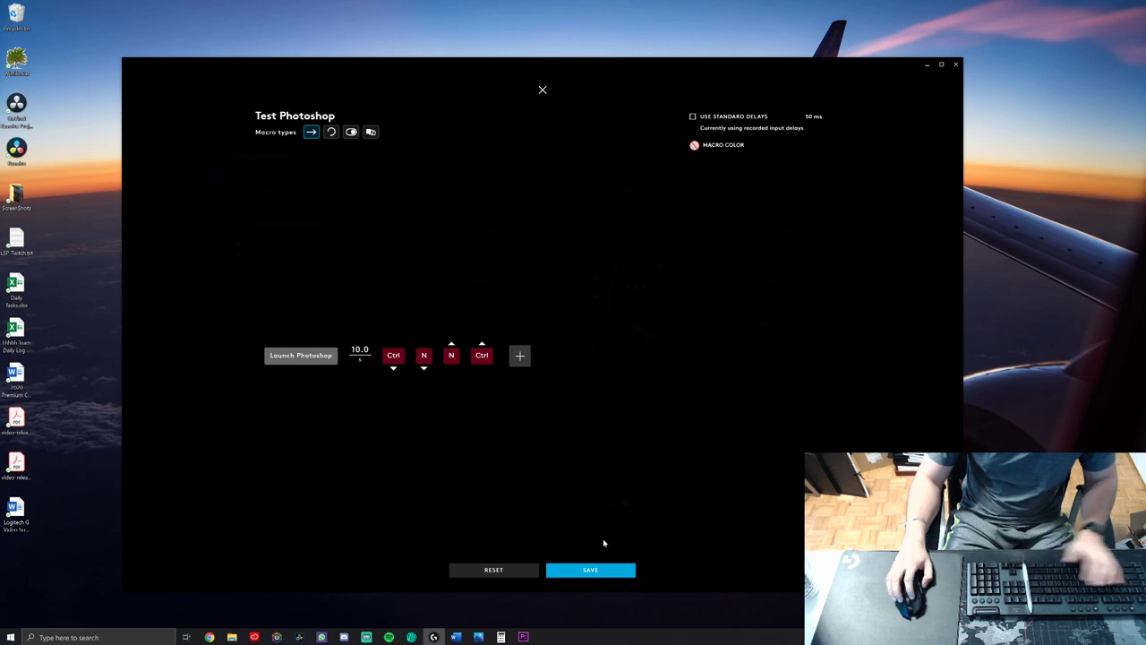
pyautogui.click(590, 570)
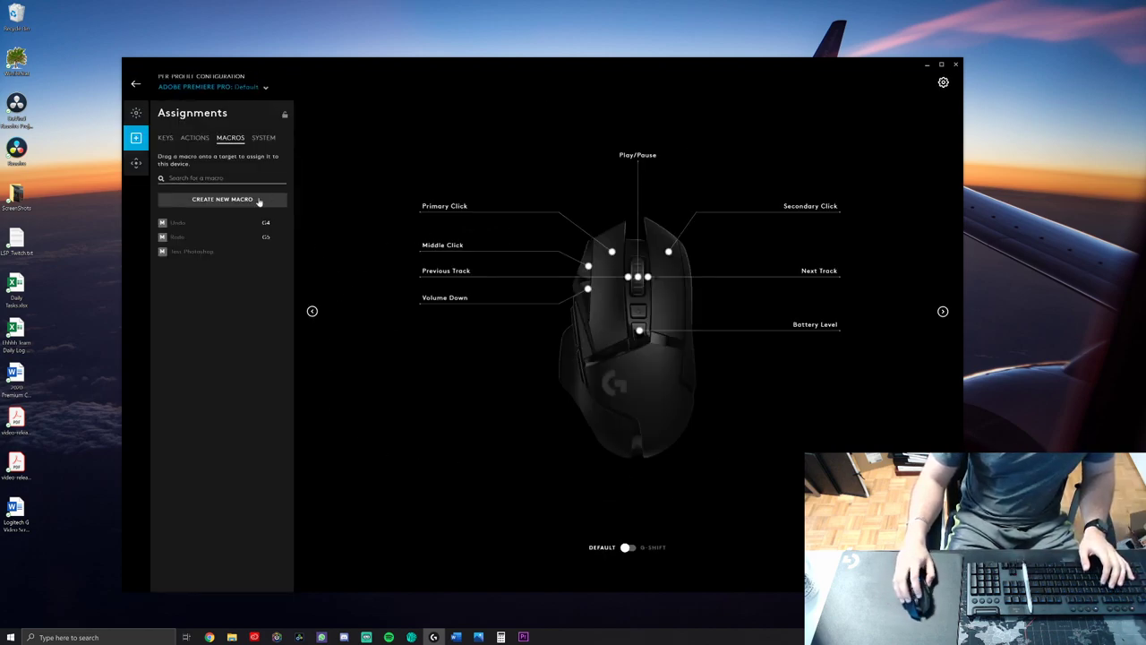
# - Switch the mouse assignments from the Adobe Premiere Pro profile to the Desktop profile for the Test Photoshop macro
pyautogui.moveTo(187, 258); pyautogui.dragTo(214, 256)
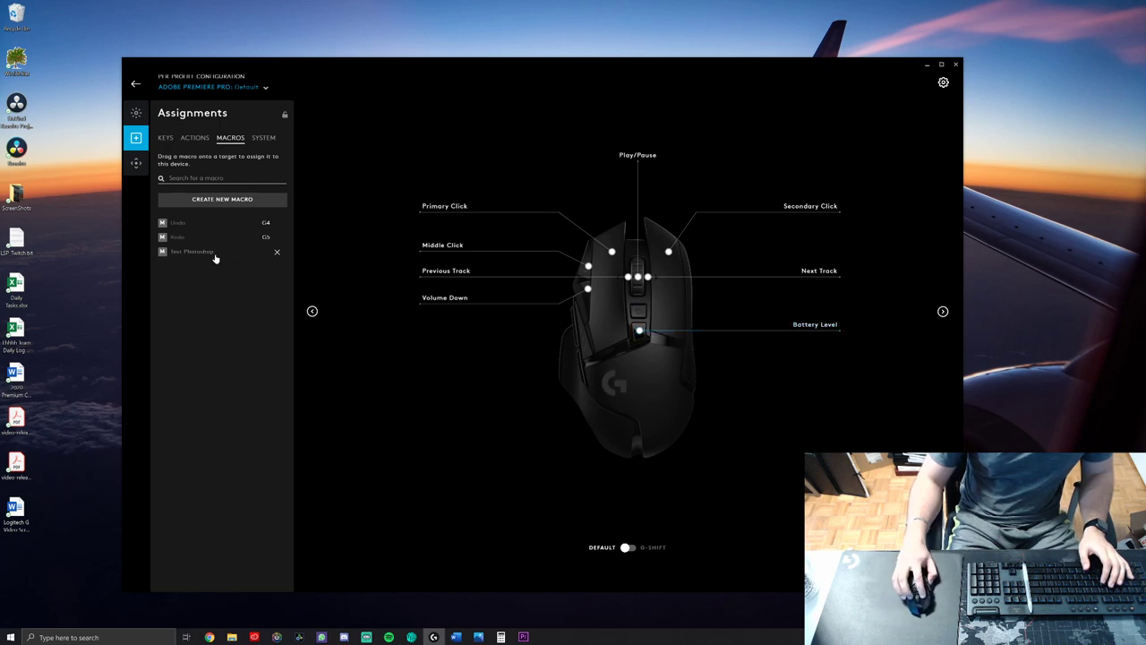
pyautogui.click(243, 87)
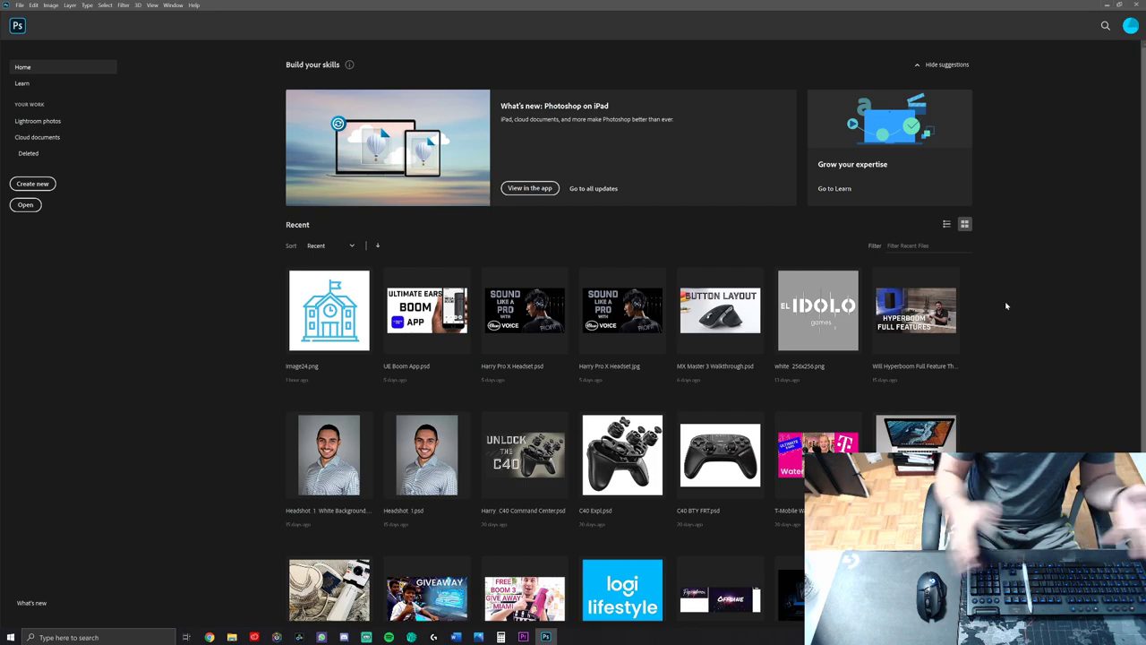
# - Test the Photoshop macro from the desktop, cancel the New Document dialog, and close Photoshop
pyautogui.hotkey('alt', 'Tab')
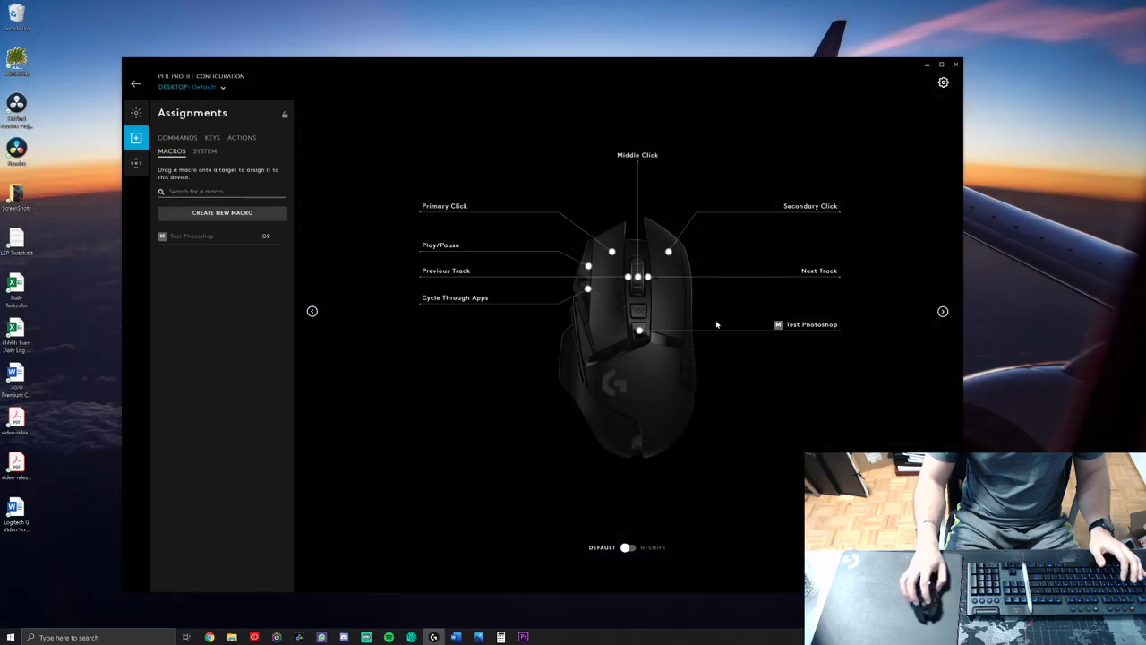
pyautogui.click(1049, 371)
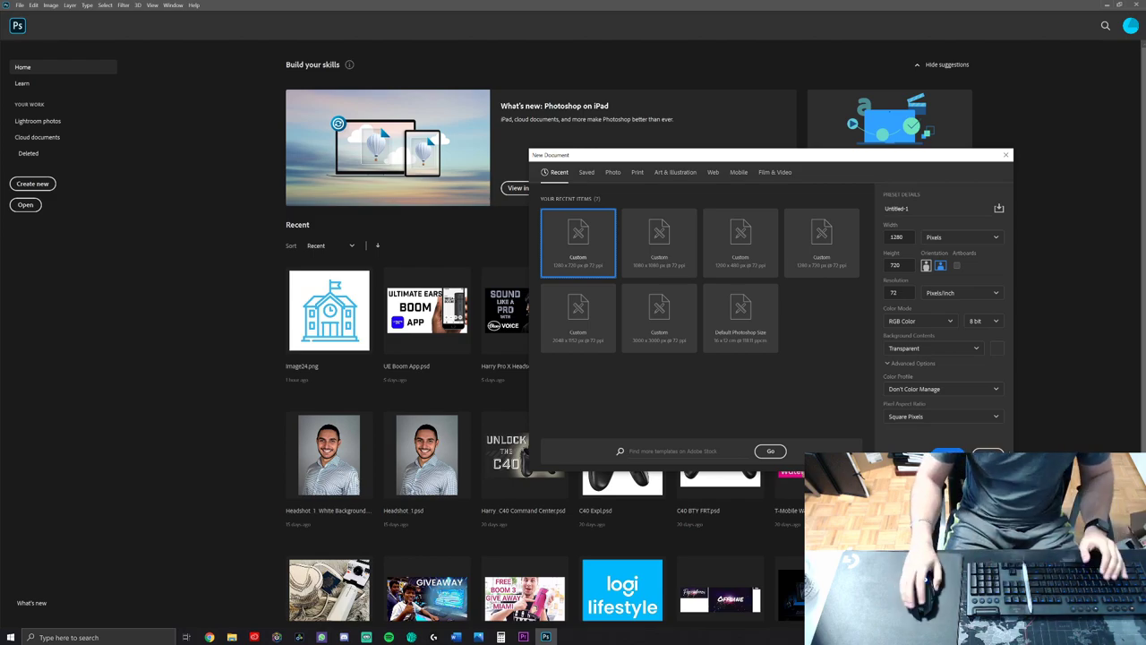
pyautogui.press('Escape')
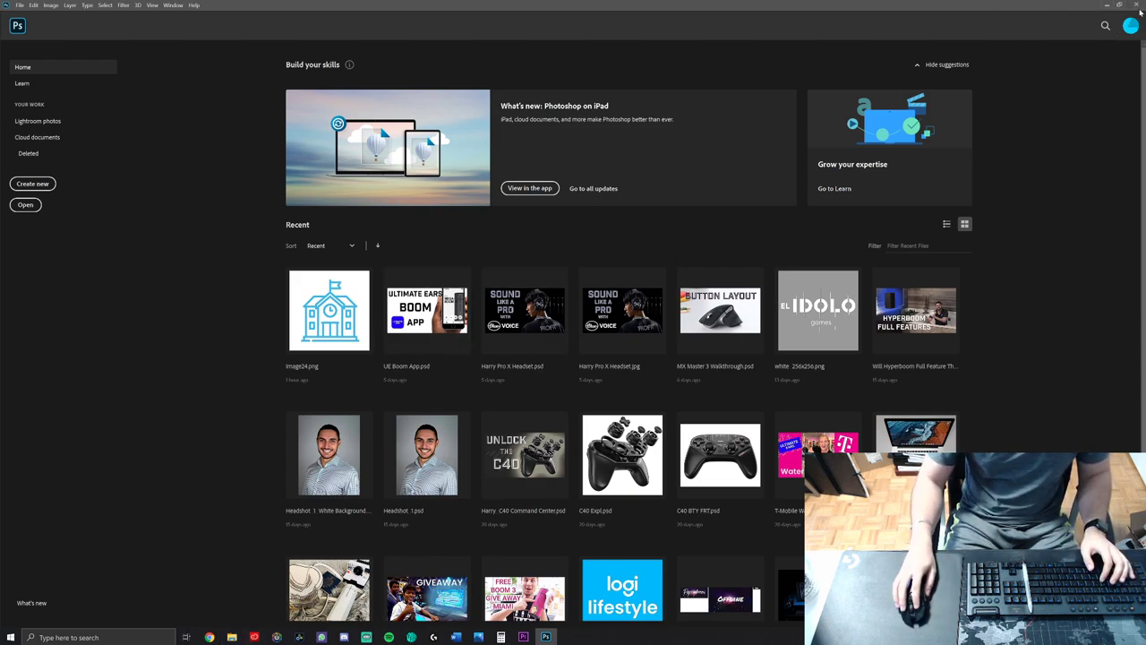
pyautogui.click(1135, 5)
# - Launch Photoshop manually from Creative Cloud Desktop, minimize Creative Cloud, and close Photoshop once it has loaded
pyautogui.click(277, 637)
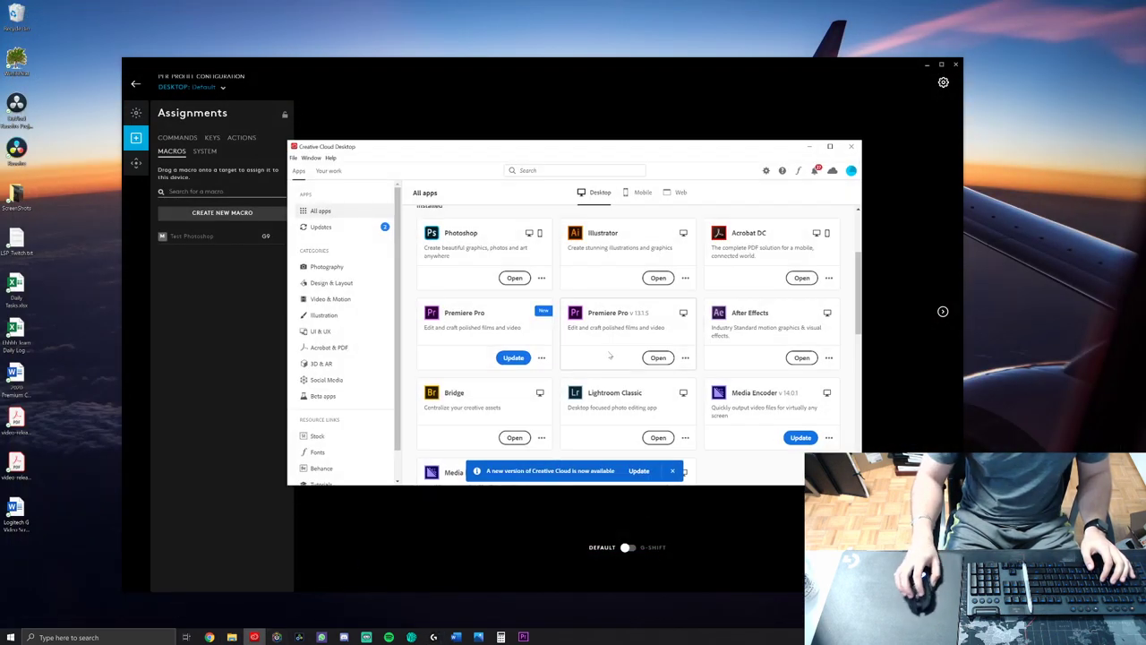
pyautogui.click(524, 279)
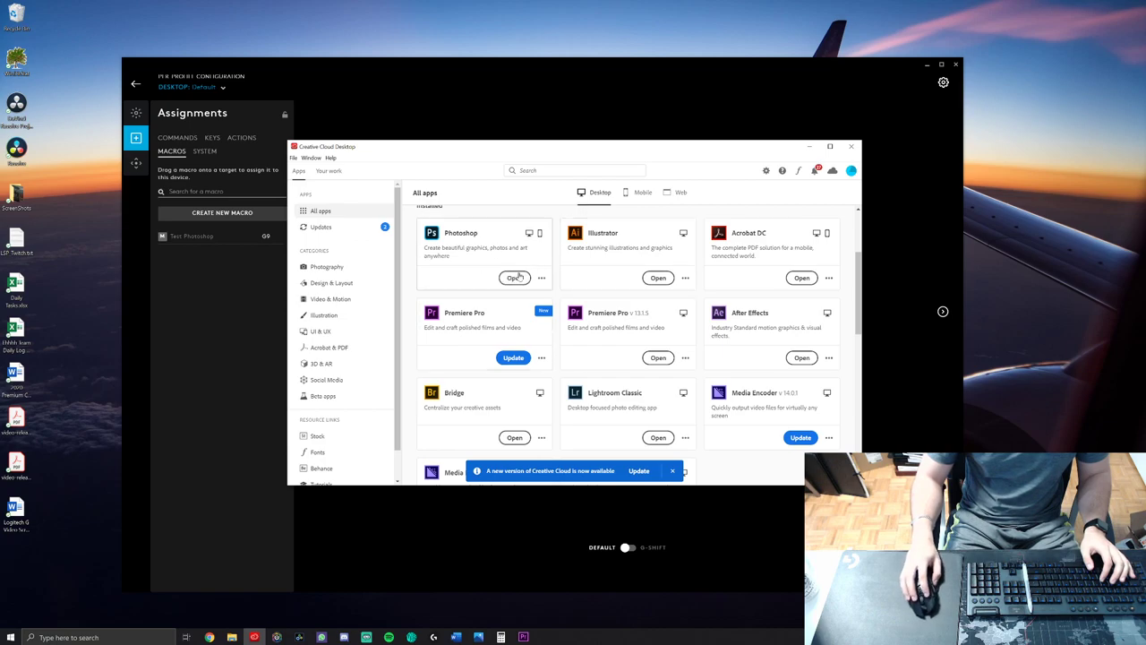
pyautogui.click(812, 146)
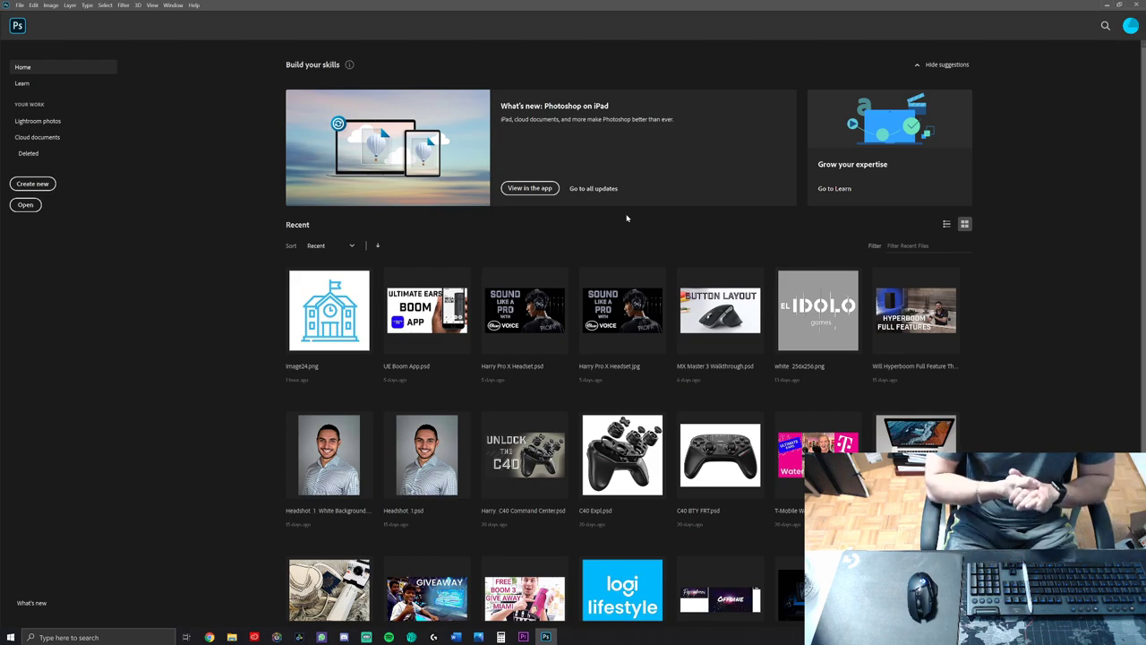
pyautogui.click(1135, 4)
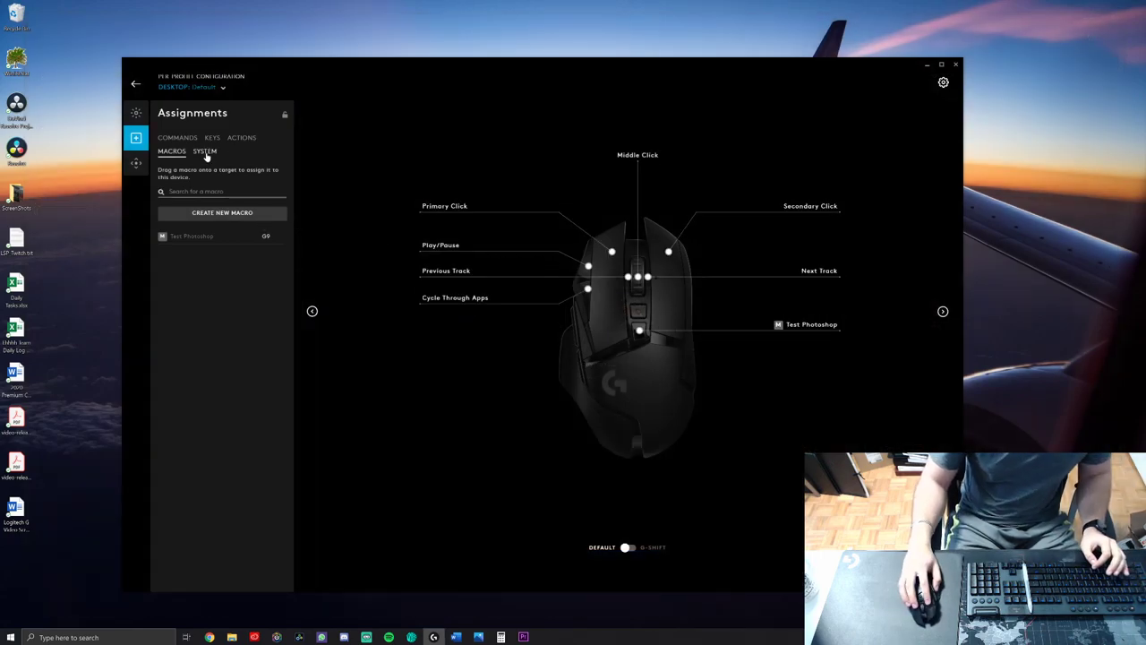
pyautogui.click(205, 152)
pyautogui.click(187, 154)
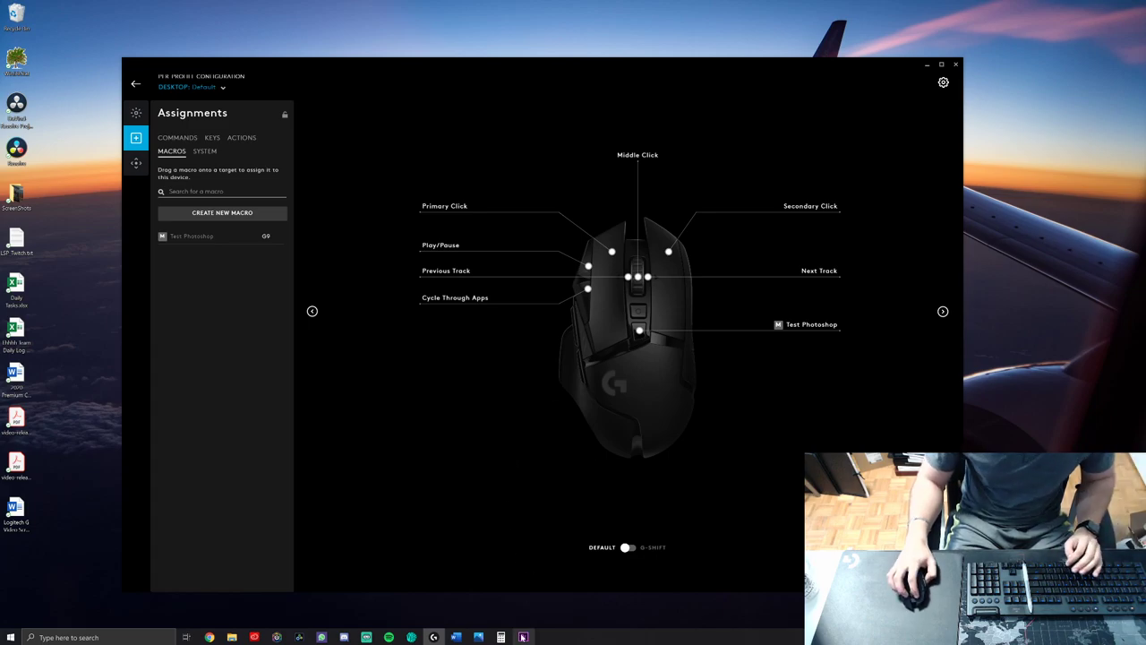
# - Switch to Premiere Pro, move the timeline playhead to 00;02;16;01, and select the Valorant clip under it on V1
pyautogui.click(523, 637)
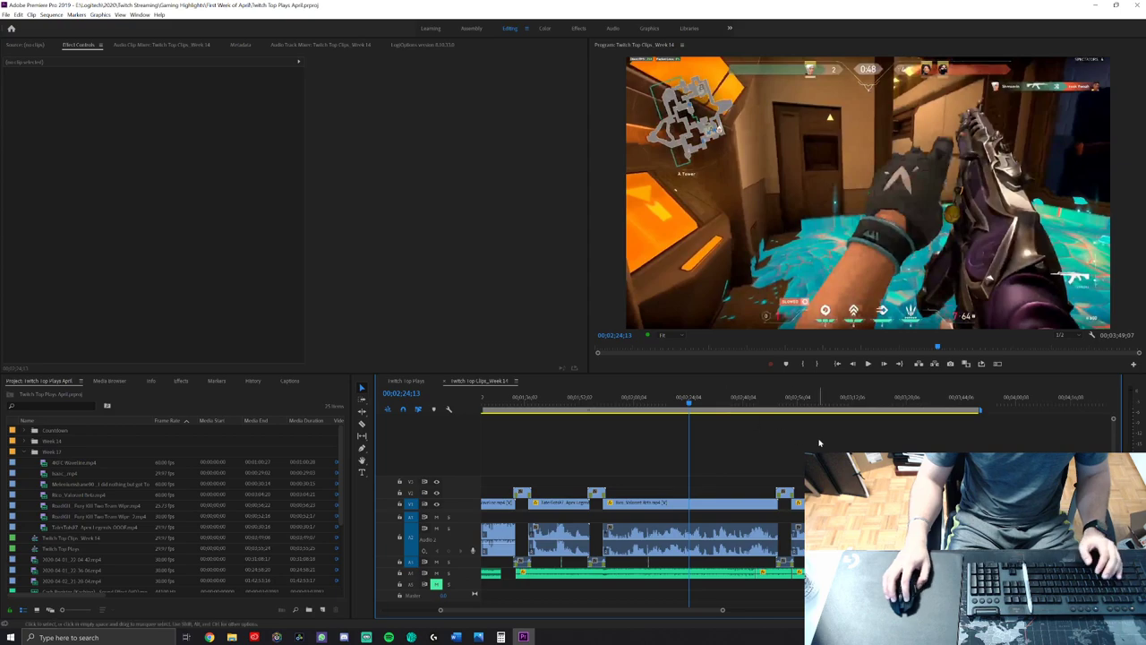
pyautogui.moveTo(688, 403); pyautogui.dragTo(661, 403)
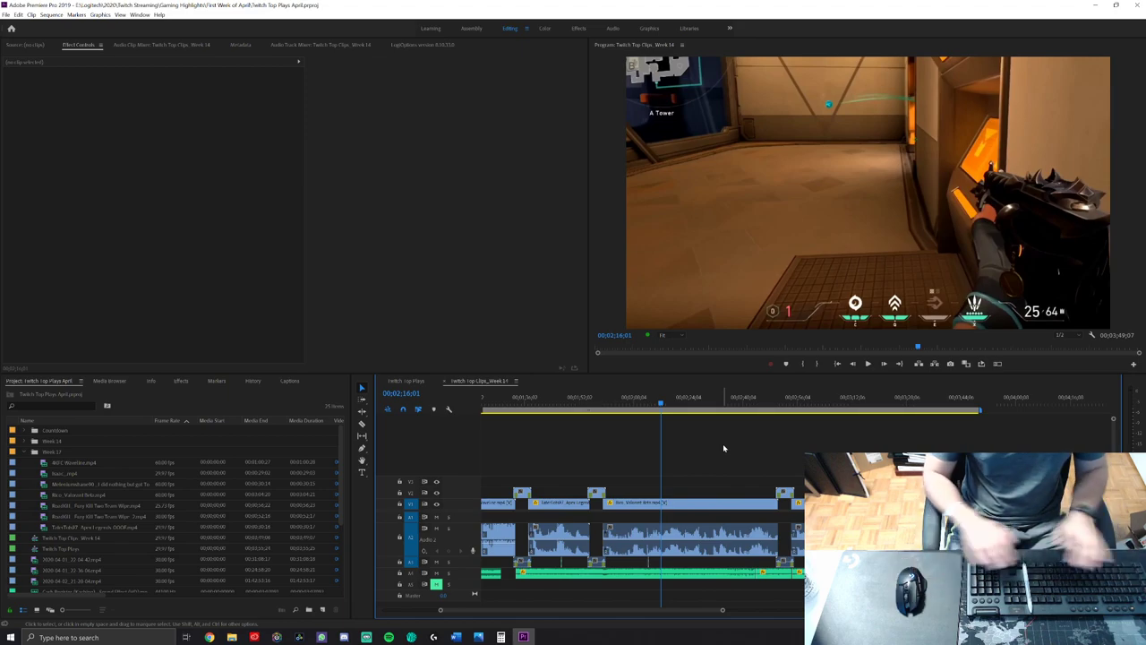
pyautogui.click(689, 506)
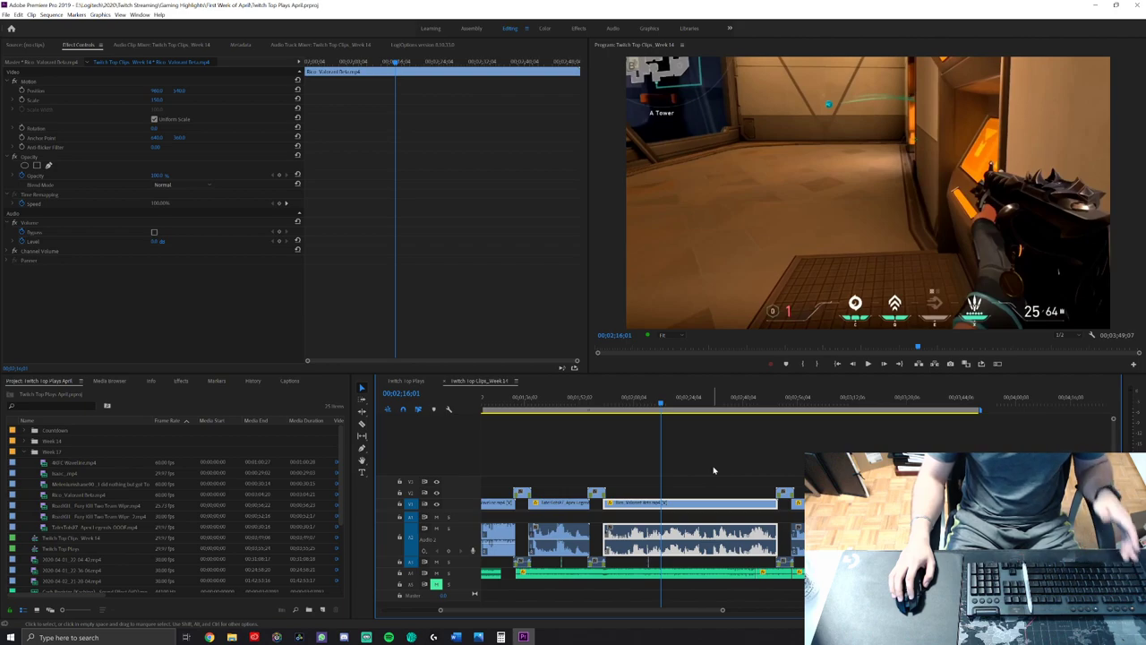
# - Try splitting the selected Valorant clip at several points with the Razor tool, undo the cuts, and return to the Selection tool
pyautogui.press('c')
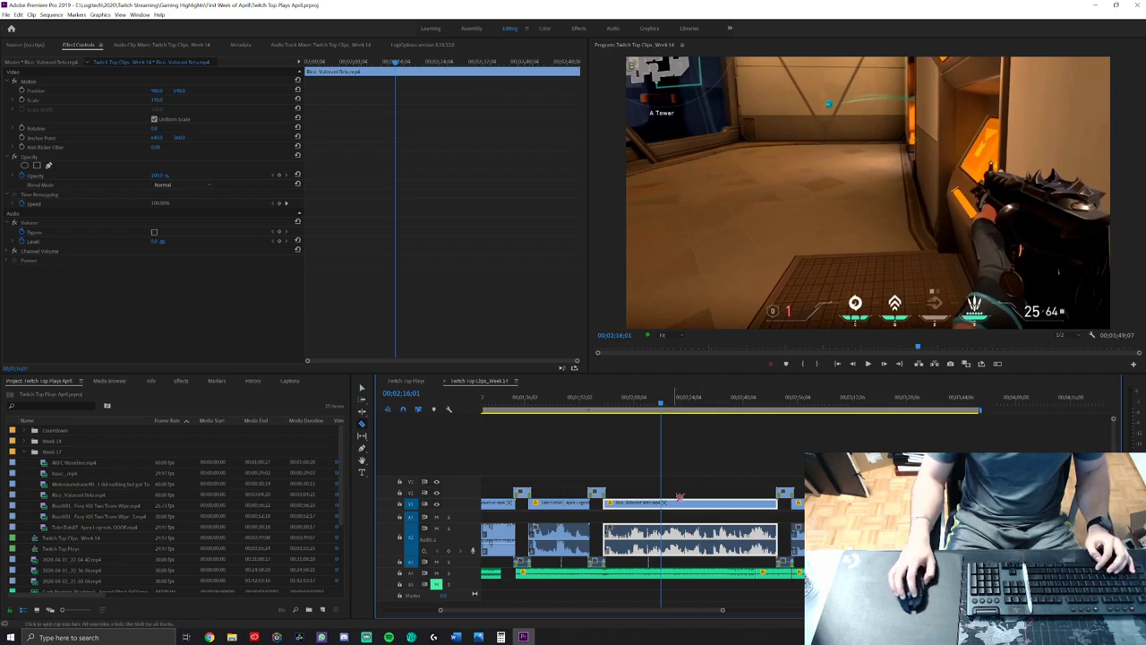
pyautogui.click(682, 502)
pyautogui.click(729, 502)
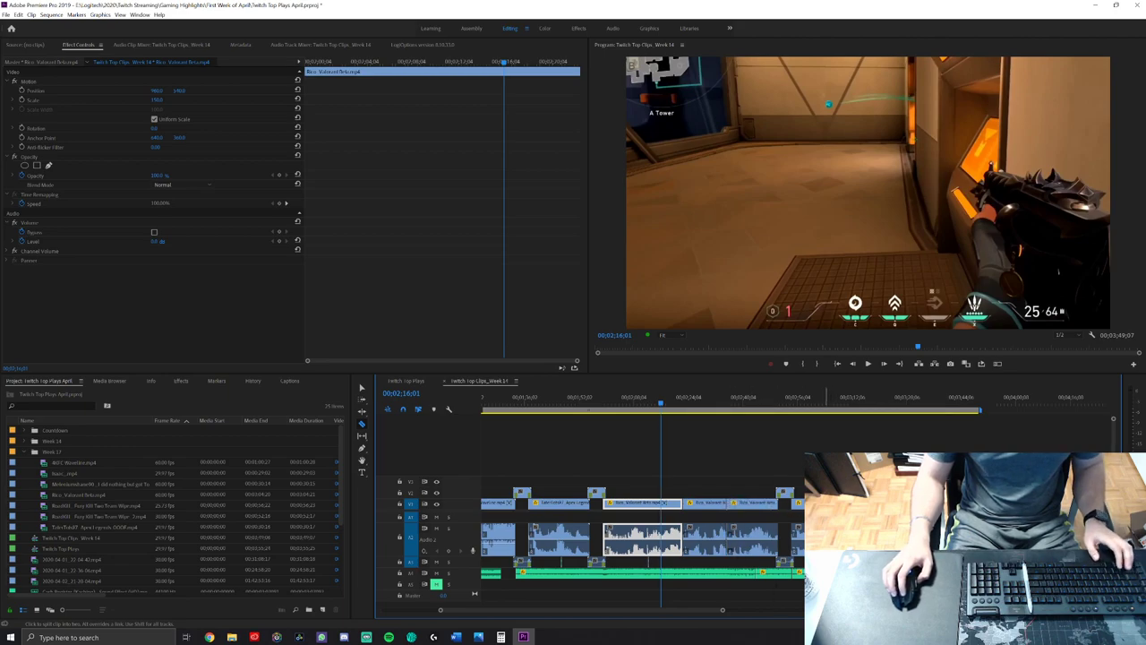
pyautogui.hotkey('ctrl', 'z')
pyautogui.hotkey('ctrl', 'z')
pyautogui.click(703, 503)
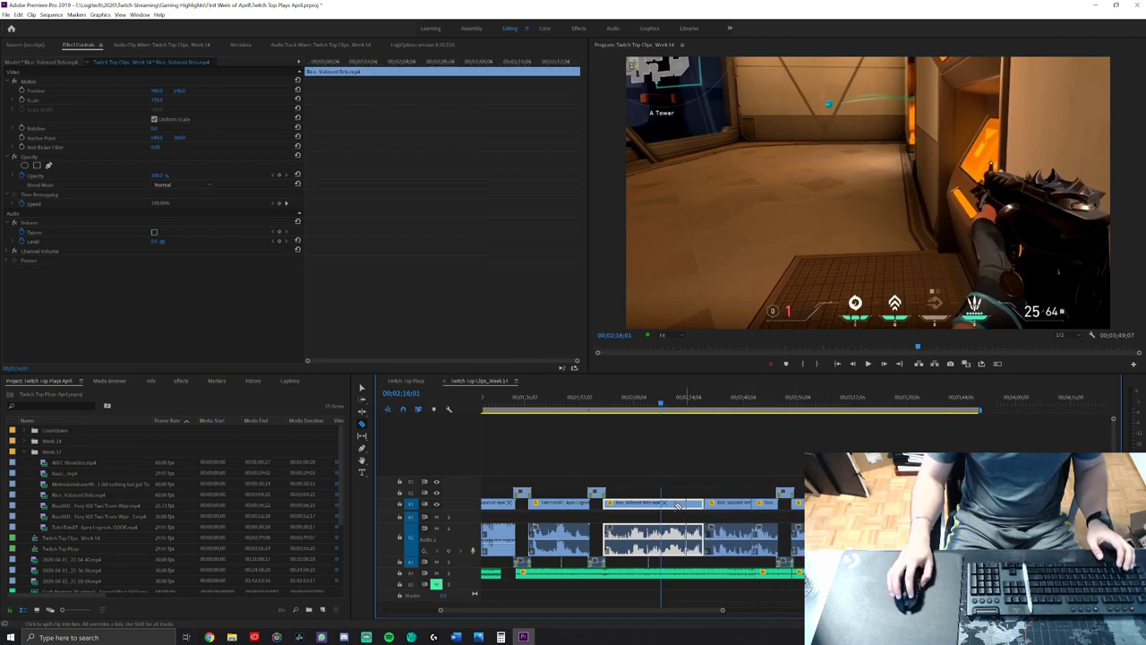
pyautogui.hotkey('ctrl', 'z')
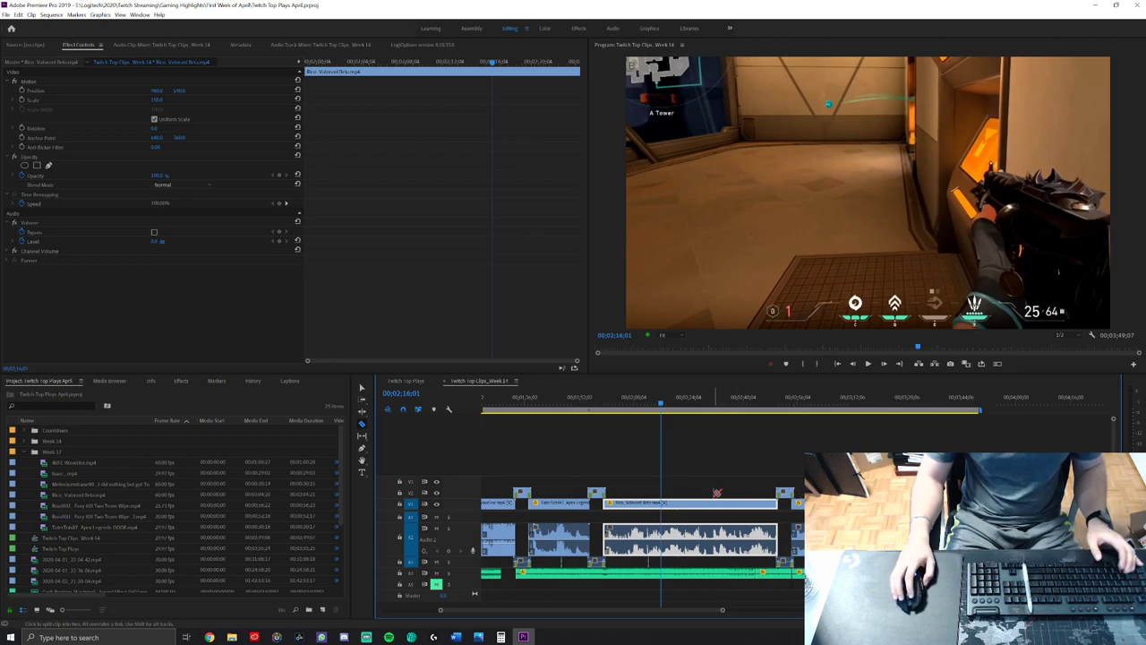
pyautogui.press('v')
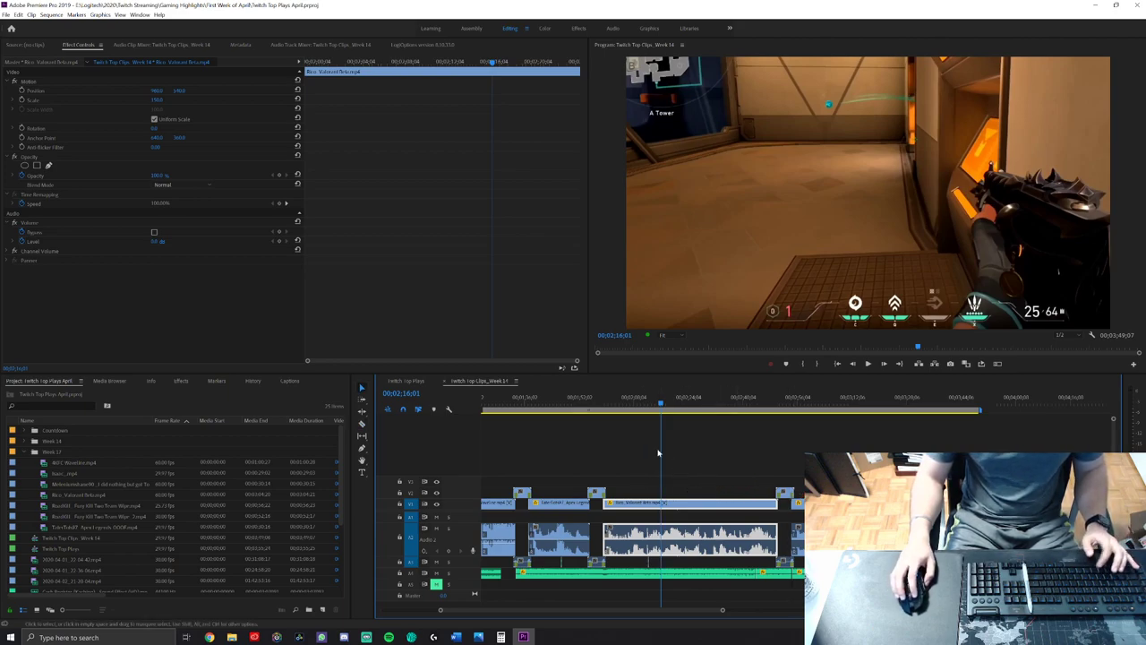
# - Alternate repeatedly between the Razor and Selection tools, ending on the Selection tool
pyautogui.press('c')
pyautogui.press('v')
pyautogui.press('c')
pyautogui.press('v')
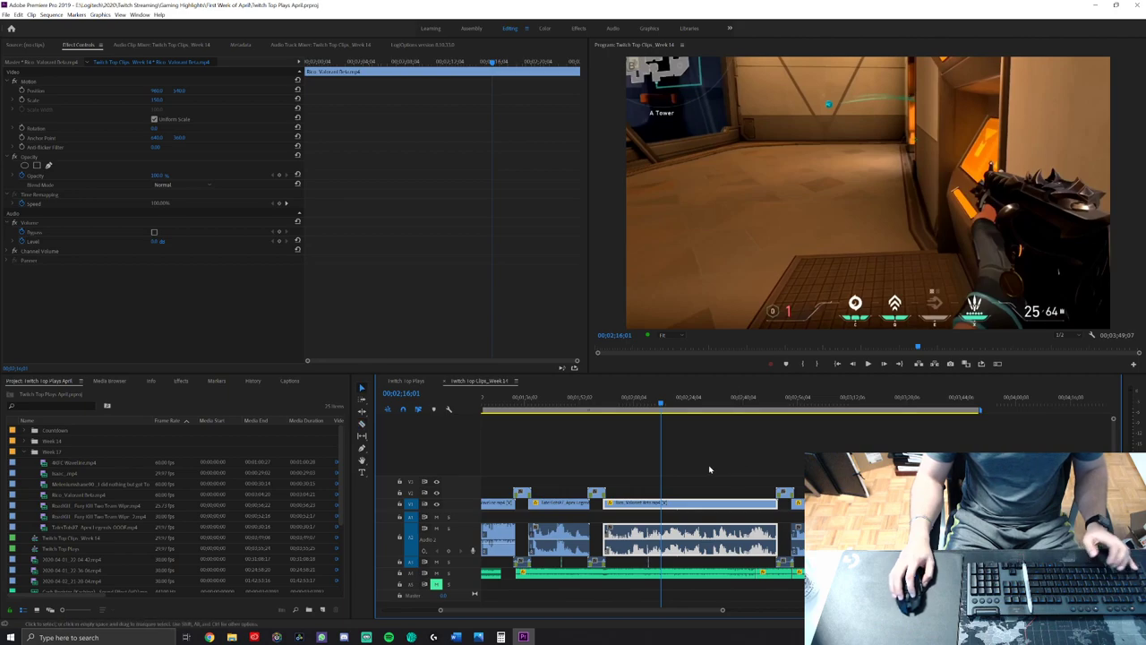
pyautogui.press('c')
pyautogui.press('v')
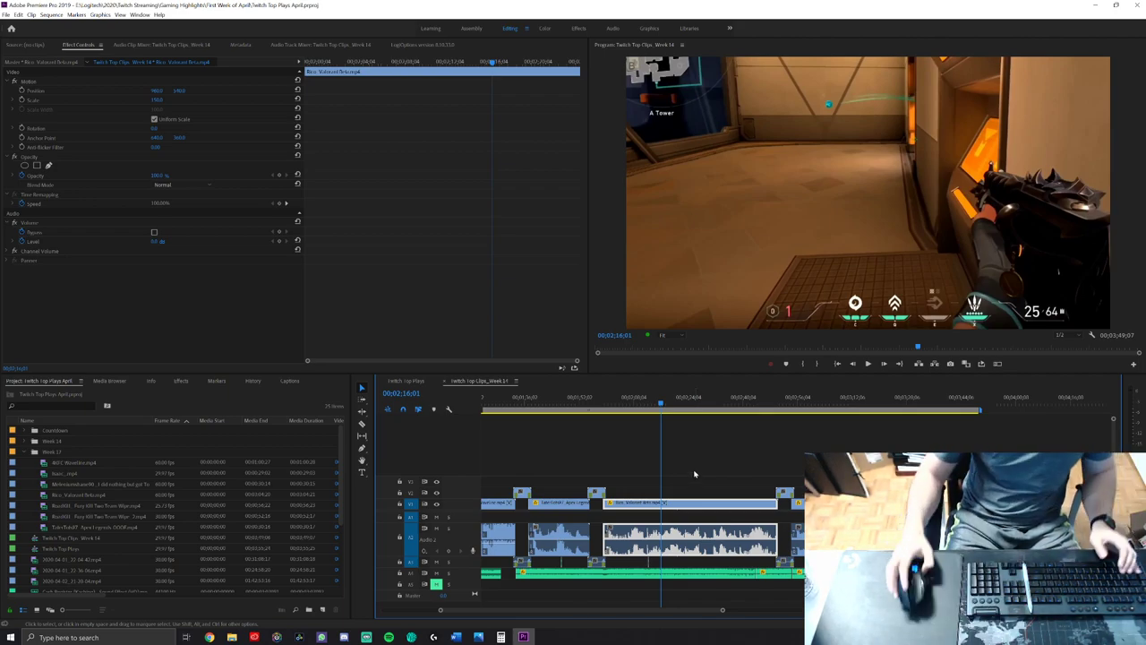
# - Play the sequence forward at increased speed, stop at 00;02;22;22, and delete the selected Valorant clip
pyautogui.press('l')
pyautogui.press('l')
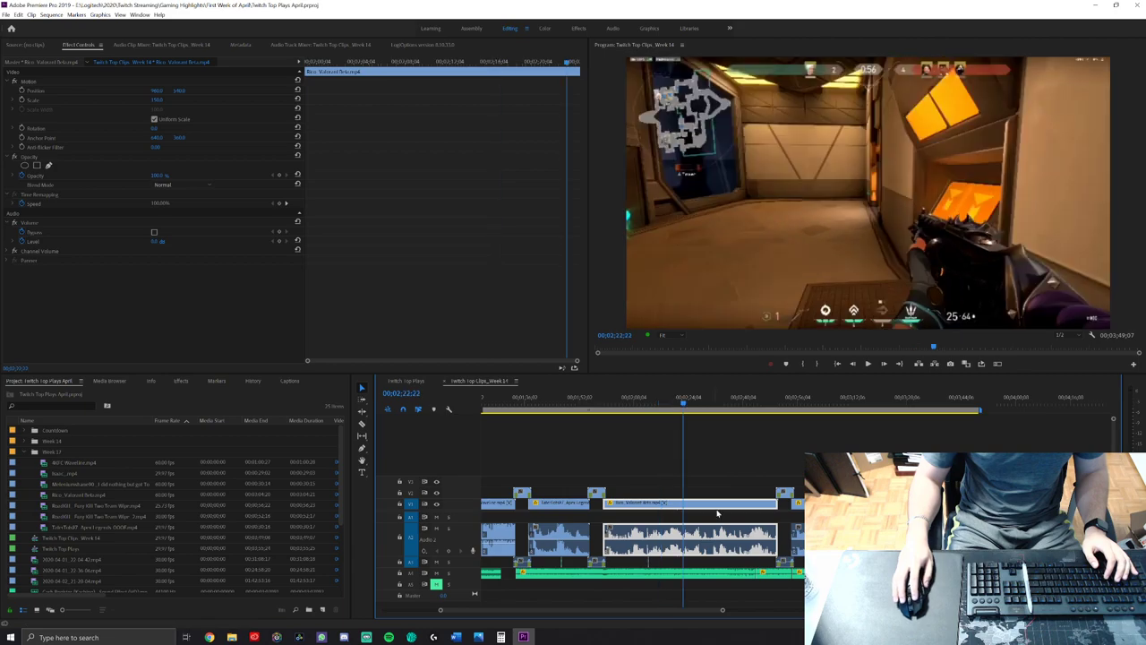
pyautogui.press('k')
pyautogui.press('Delete')
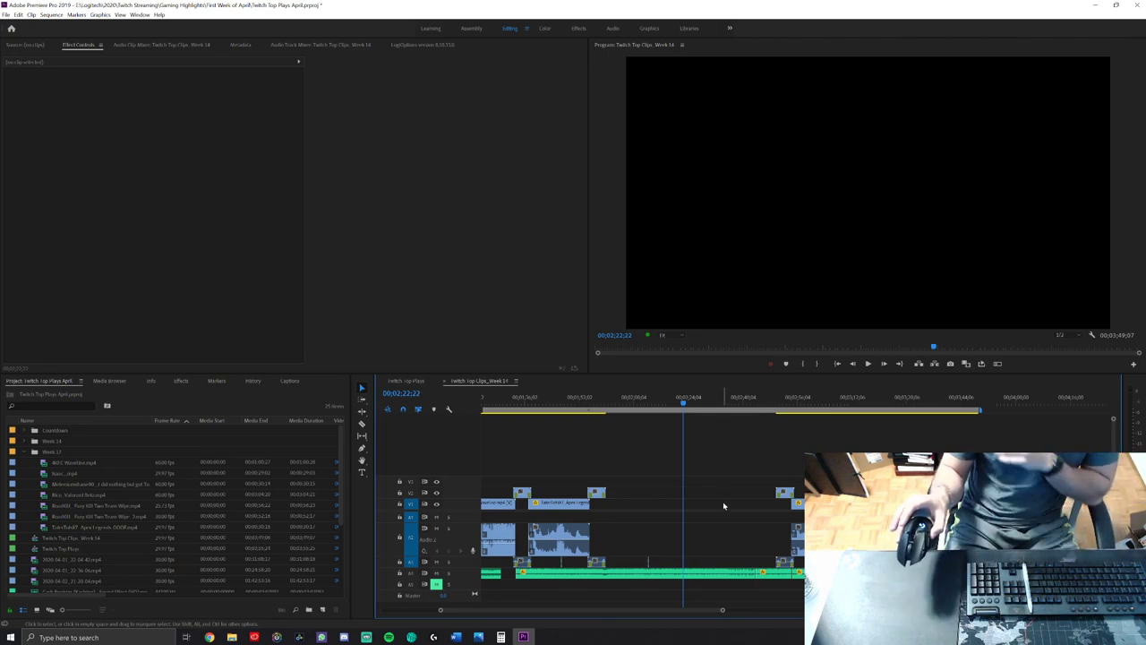
# - Undo the deletion of the Valorant clip, then delete it once more and restore it again
pyautogui.hotkey('ctrl', 'z')
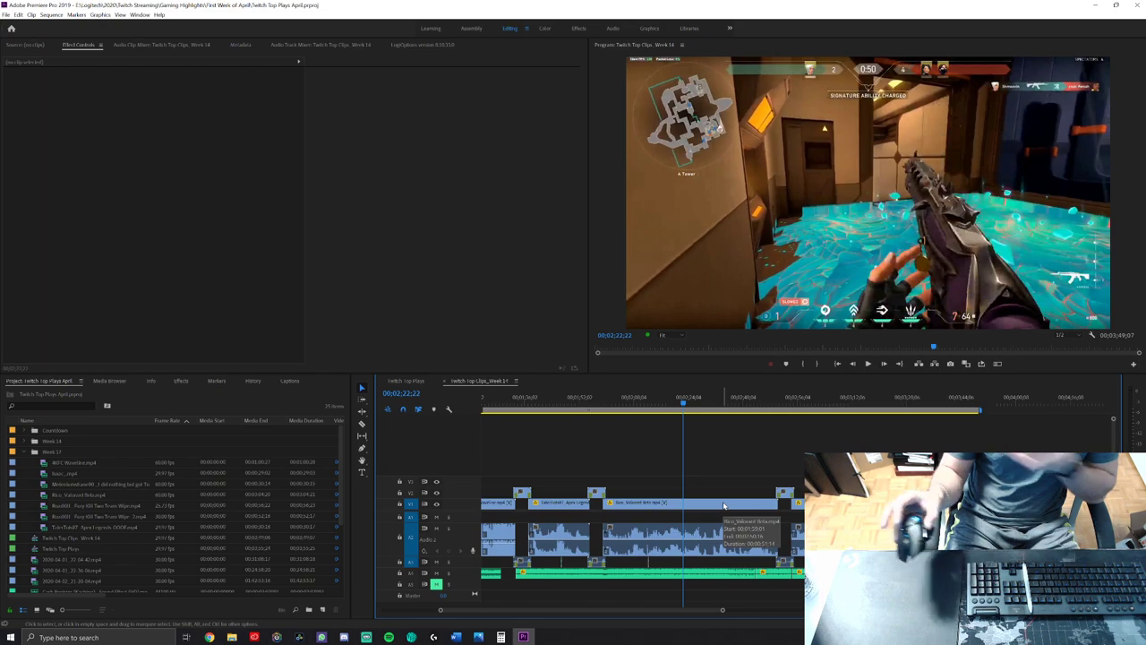
pyautogui.press('Delete')
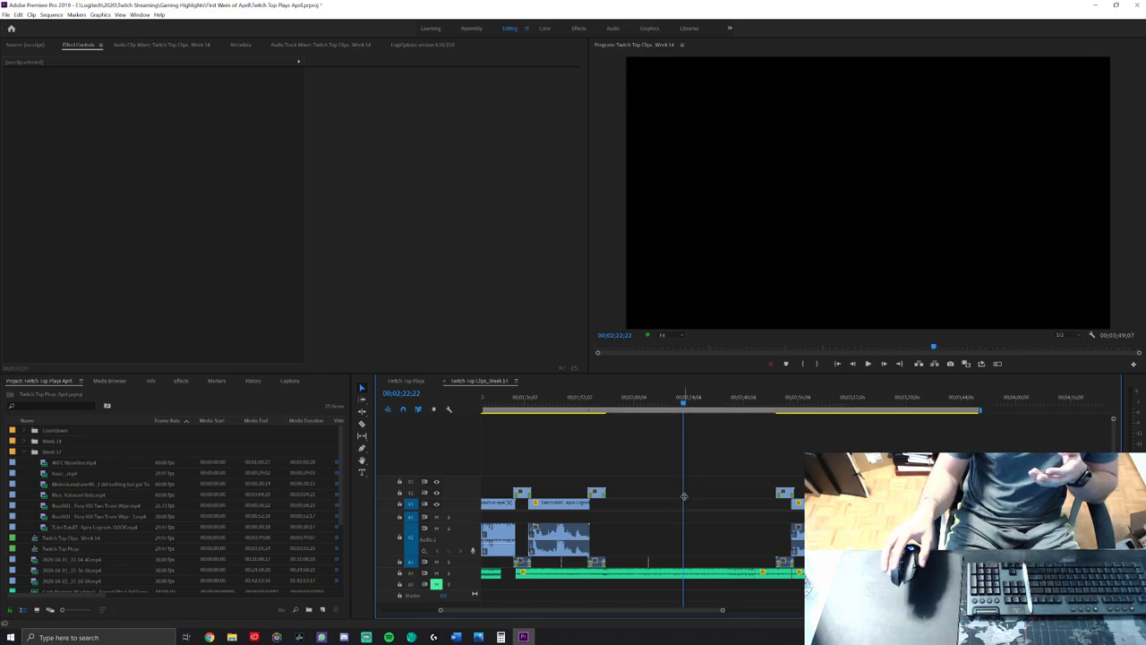
pyautogui.hotkey('ctrl', 'z')
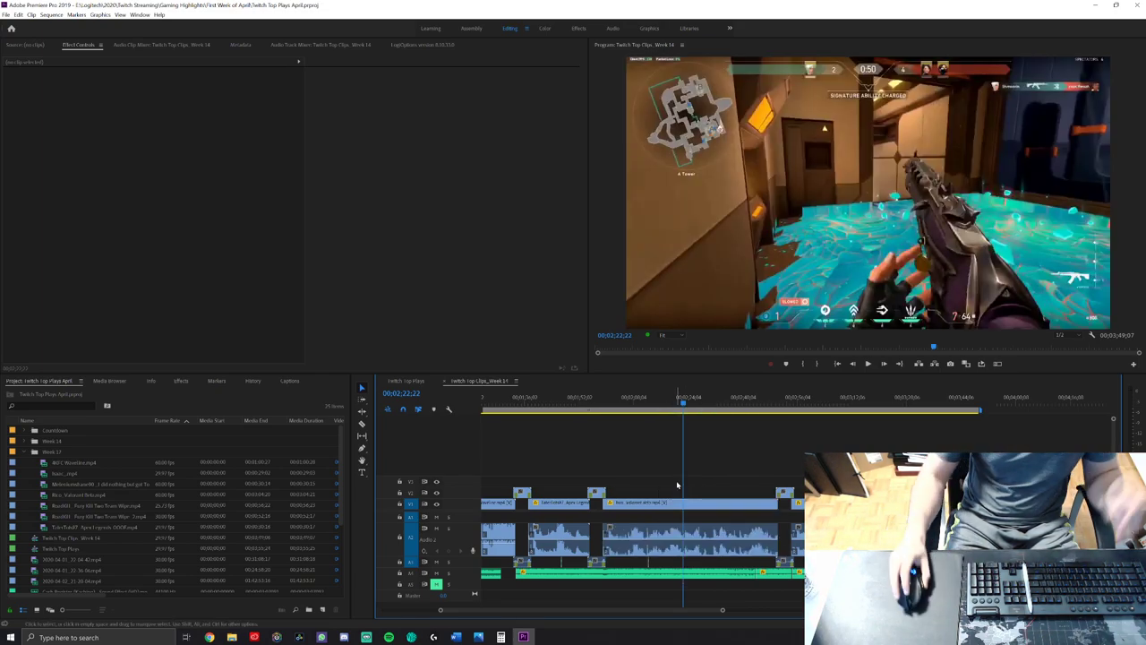
# - Play the sequence forward at increased speed and stop at 00;02;28;27
pyautogui.press('l')
pyautogui.press('l')
pyautogui.press('l')
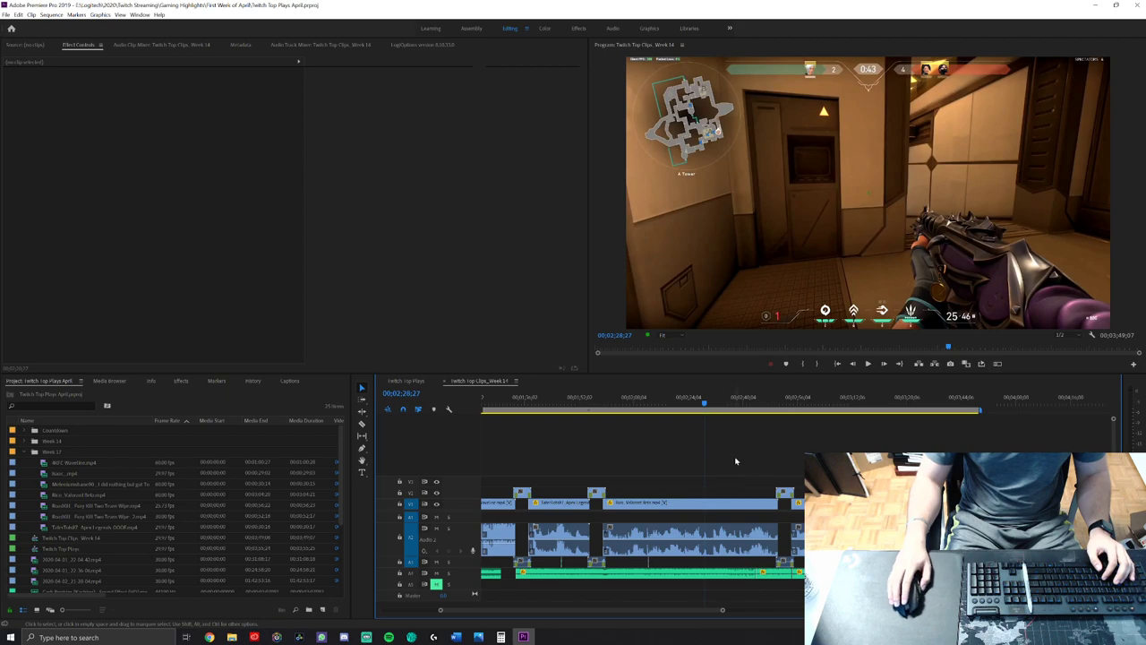
# - Raise the system volume, skip to the next Spotify track, and leave the music paused
pyautogui.press('XF86AudioRaiseVolume')
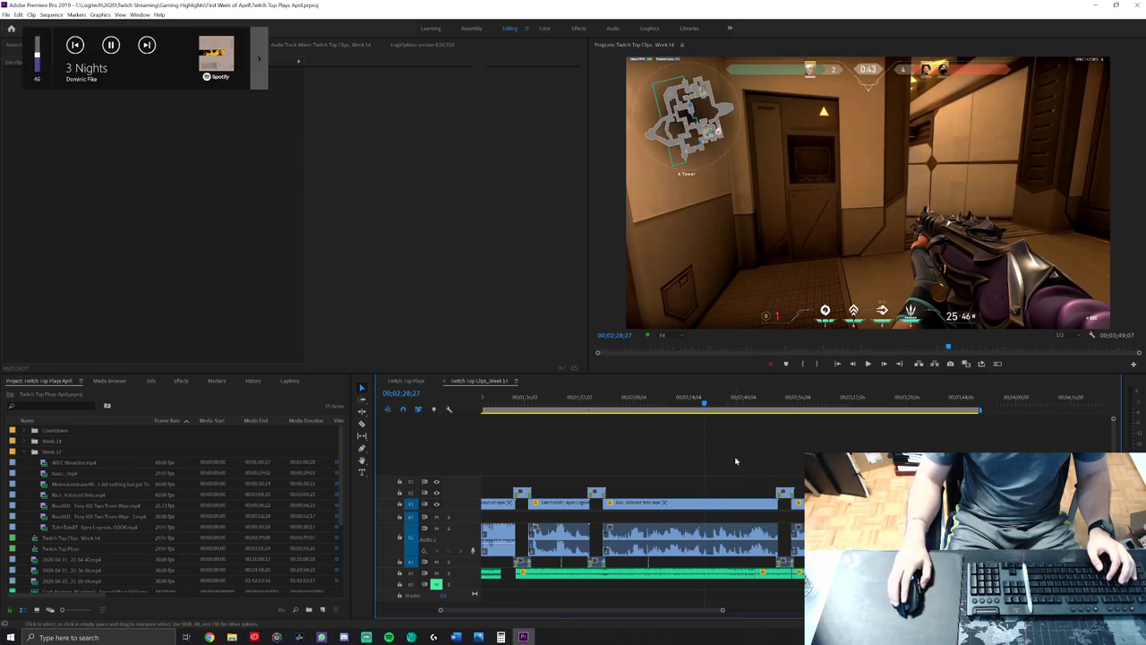
pyautogui.press('XF86AudioPlay')
pyautogui.press('XF86AudioNext')
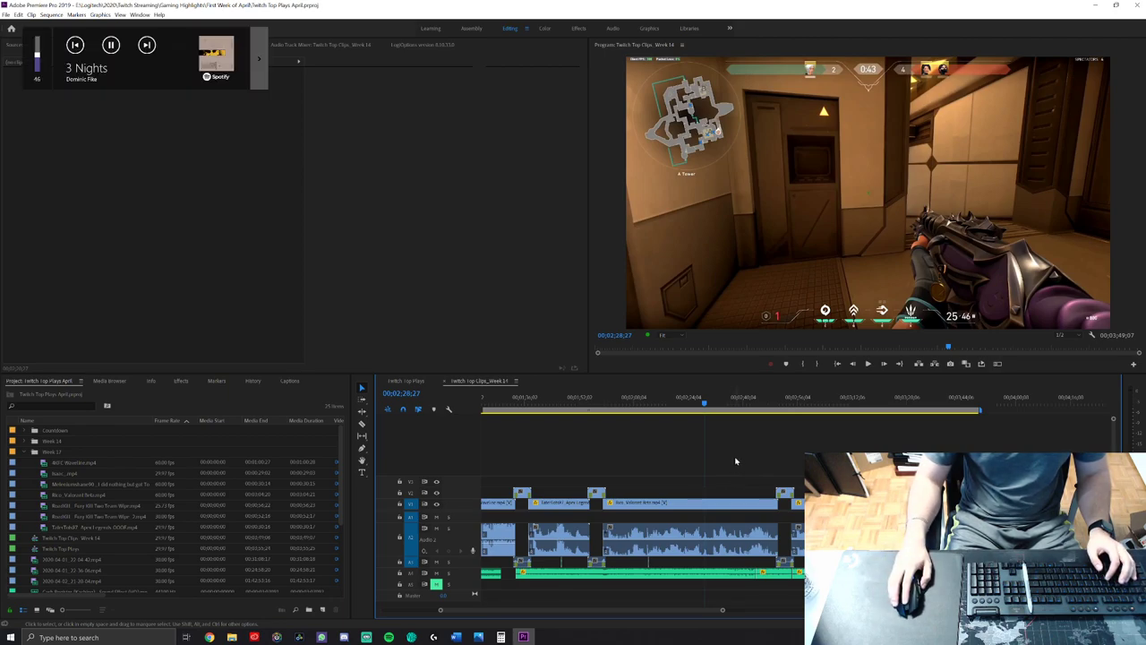
pyautogui.press('XF86AudioPlay')
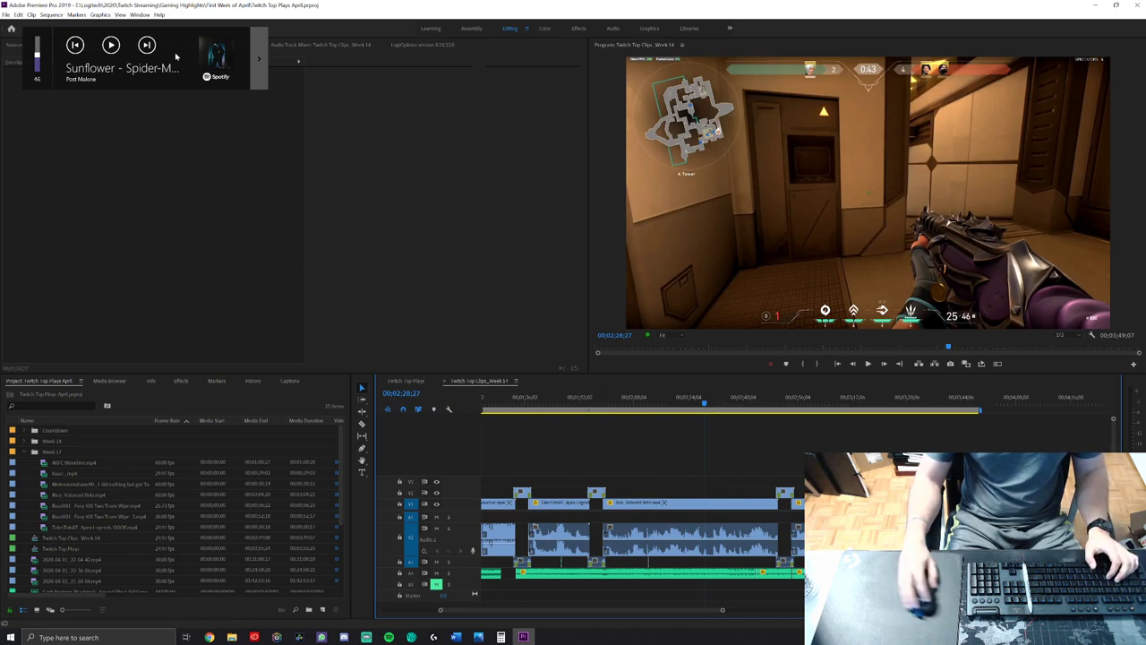
# - Scrub the timeline playhead back to 00;02;21;24 and reposition it further along the Valorant clip
pyautogui.moveTo(698, 400)
pyautogui.mouseDown()
pyautogui.moveTo(667, 400)
pyautogui.moveTo(747, 400)
pyautogui.moveTo(680, 400)
pyautogui.mouseUp()
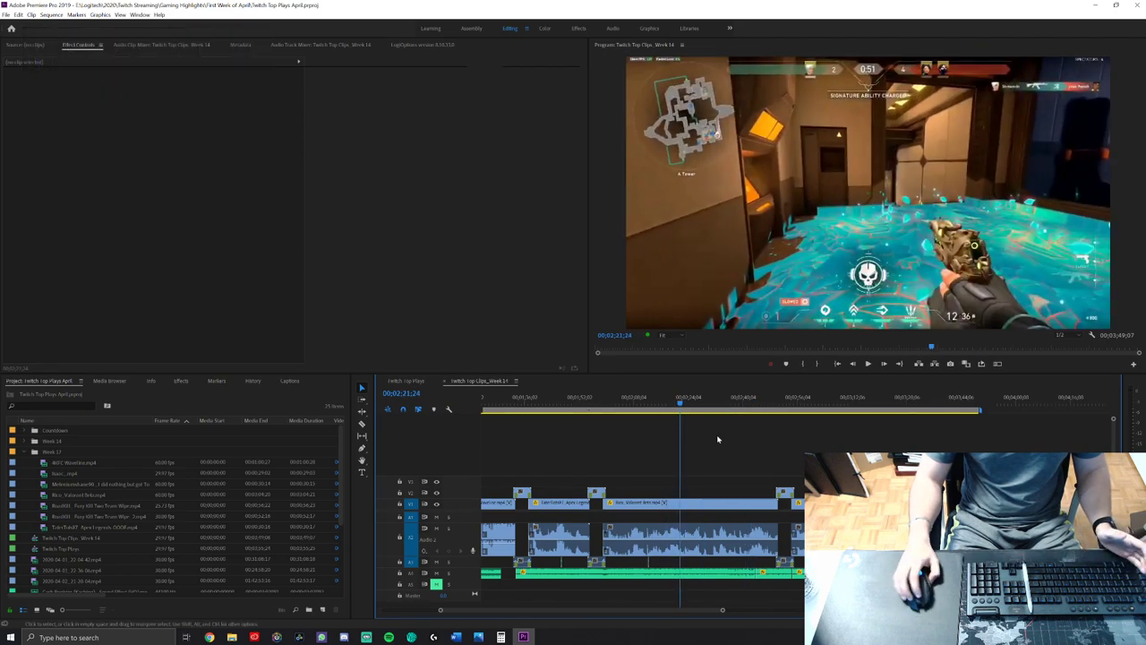
pyautogui.click(695, 400)
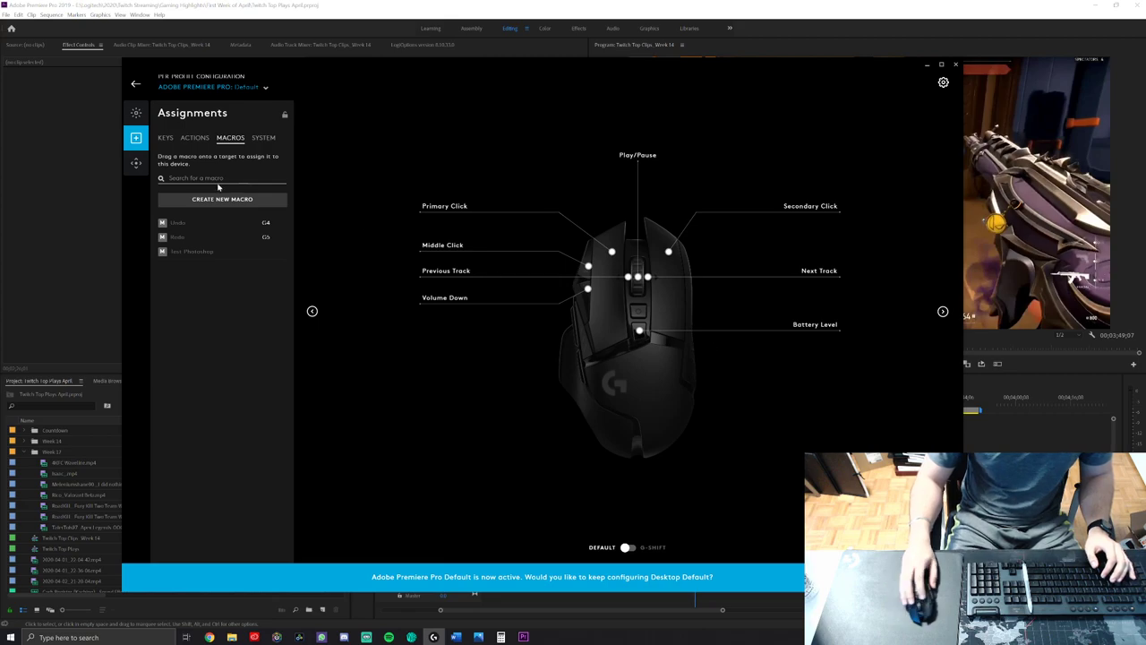
# - Switch to Logitech G HUB, review the mouse's key commands and the list of profiles, and return to the device overview
pyautogui.click(165, 137)
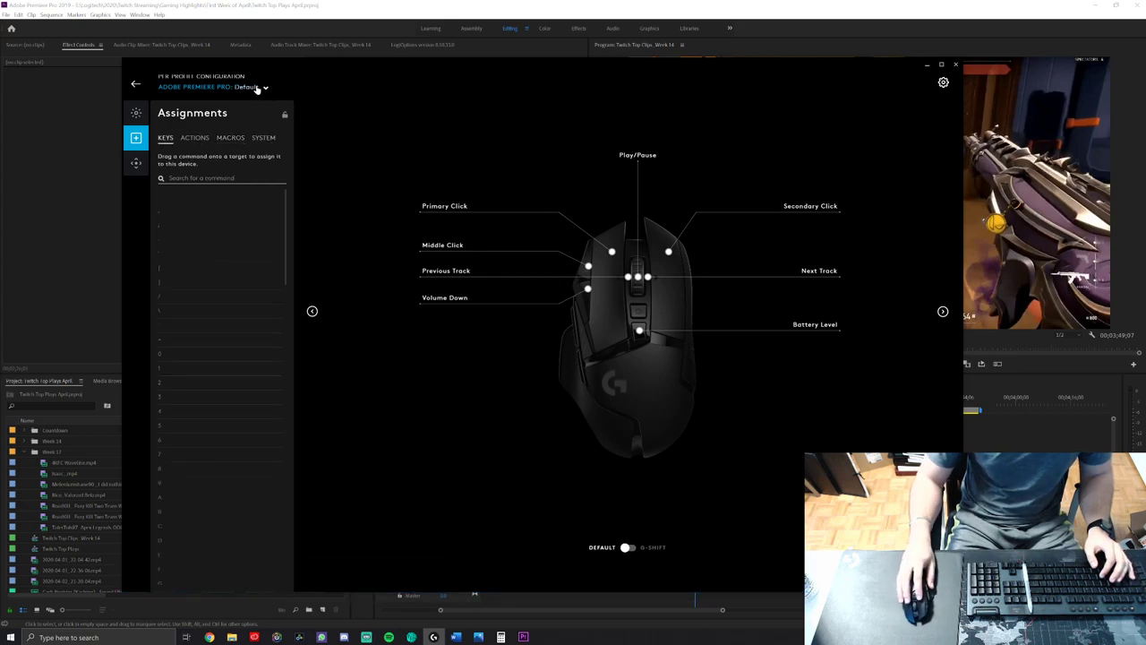
pyautogui.click(259, 87)
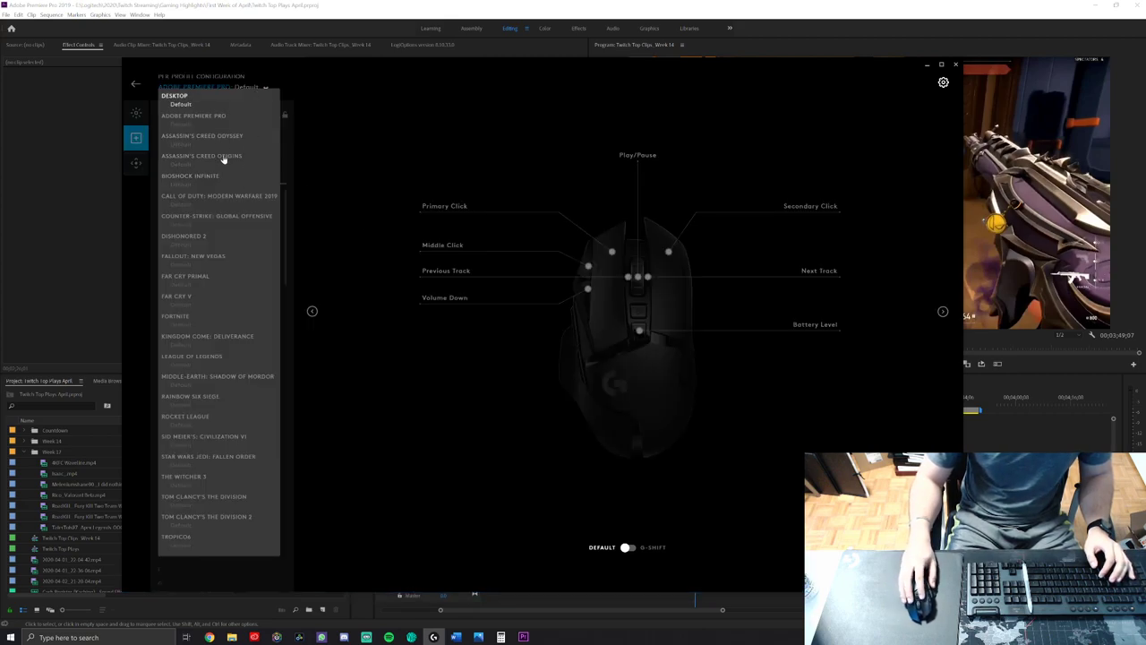
pyautogui.click(361, 88)
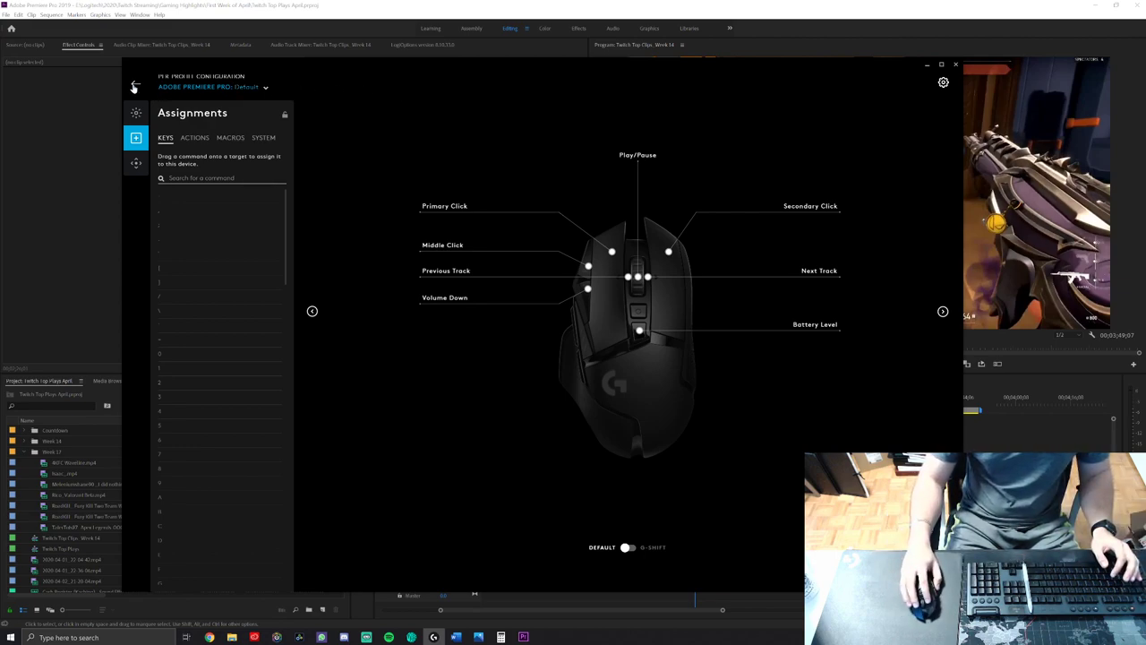
pyautogui.click(134, 86)
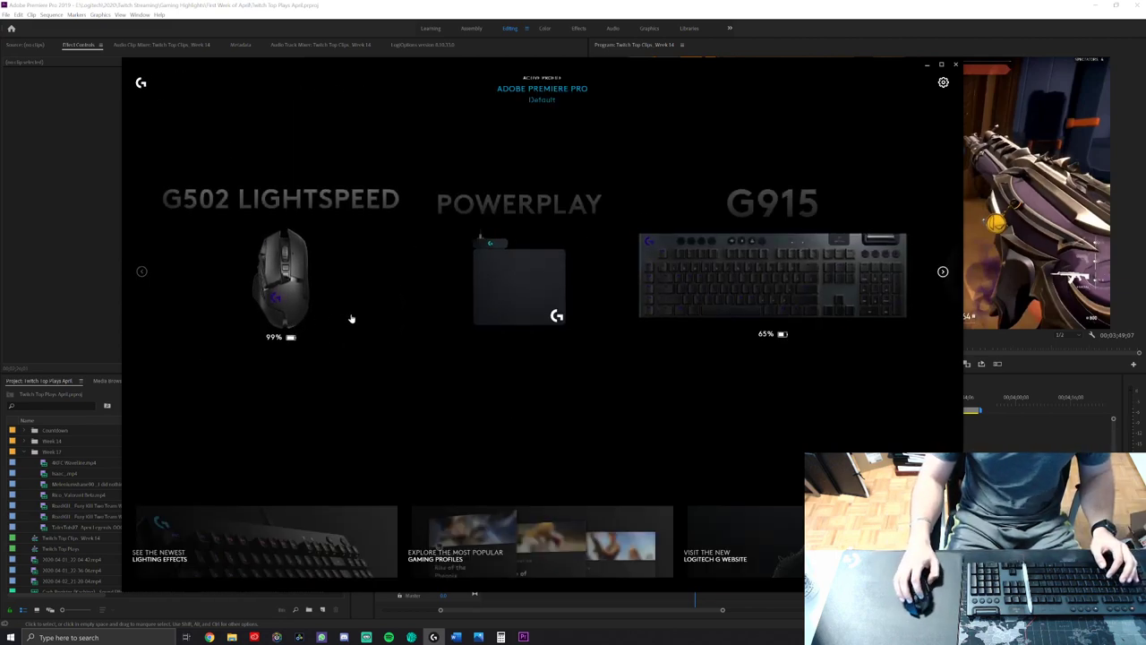